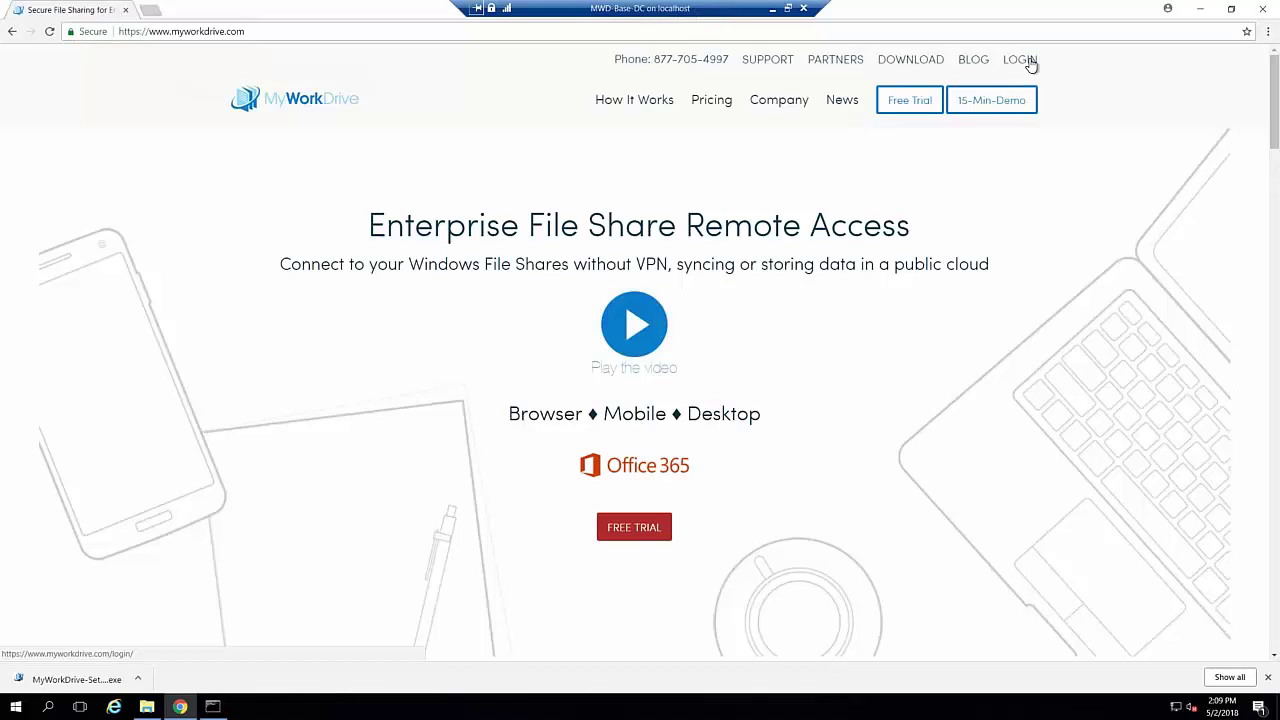
# Go to the MyWorkDrive login/trial page, then open Support documentation in a new tab
pyautogui.click(1030, 64)
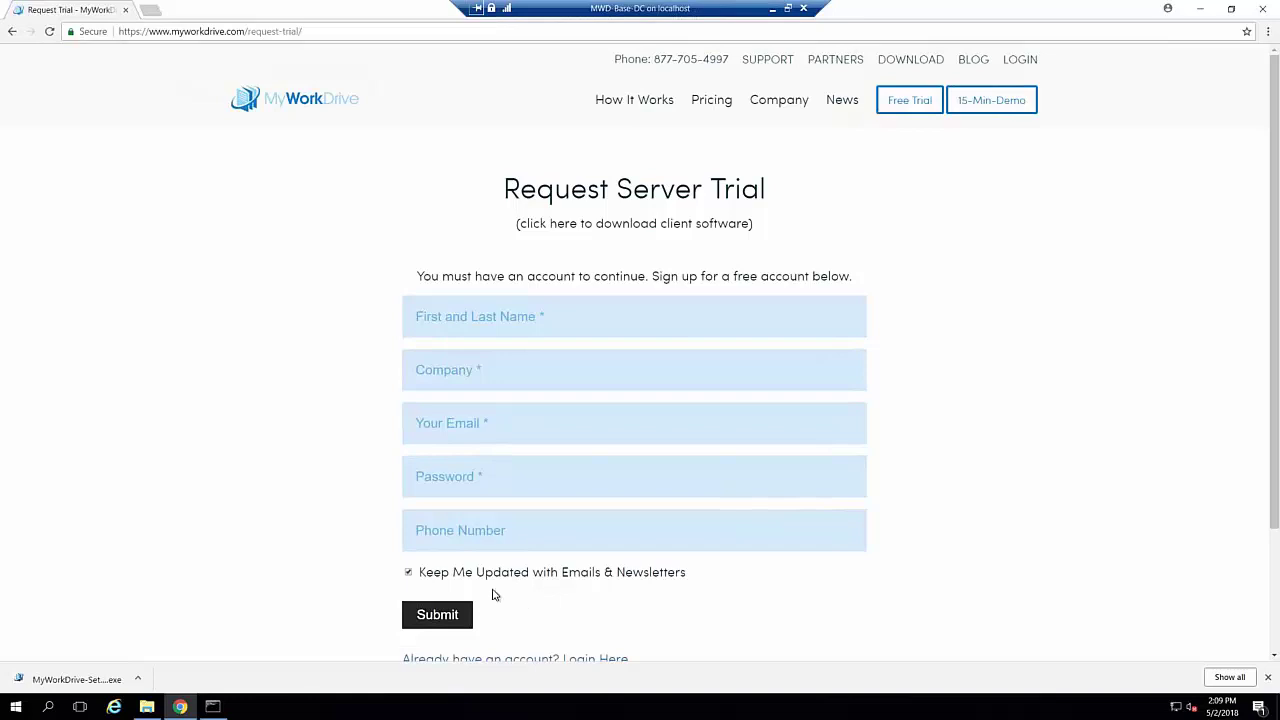
pyautogui.click(774, 64)
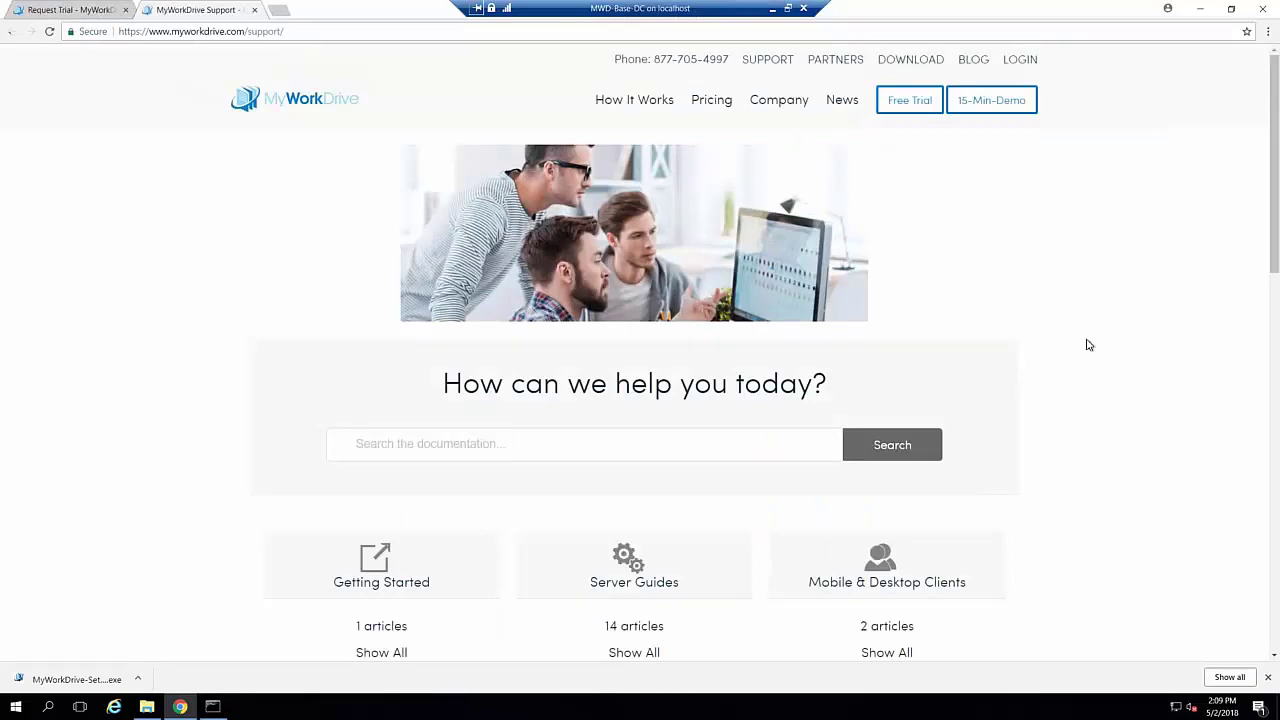
pyautogui.scroll(-2, 1089, 345)
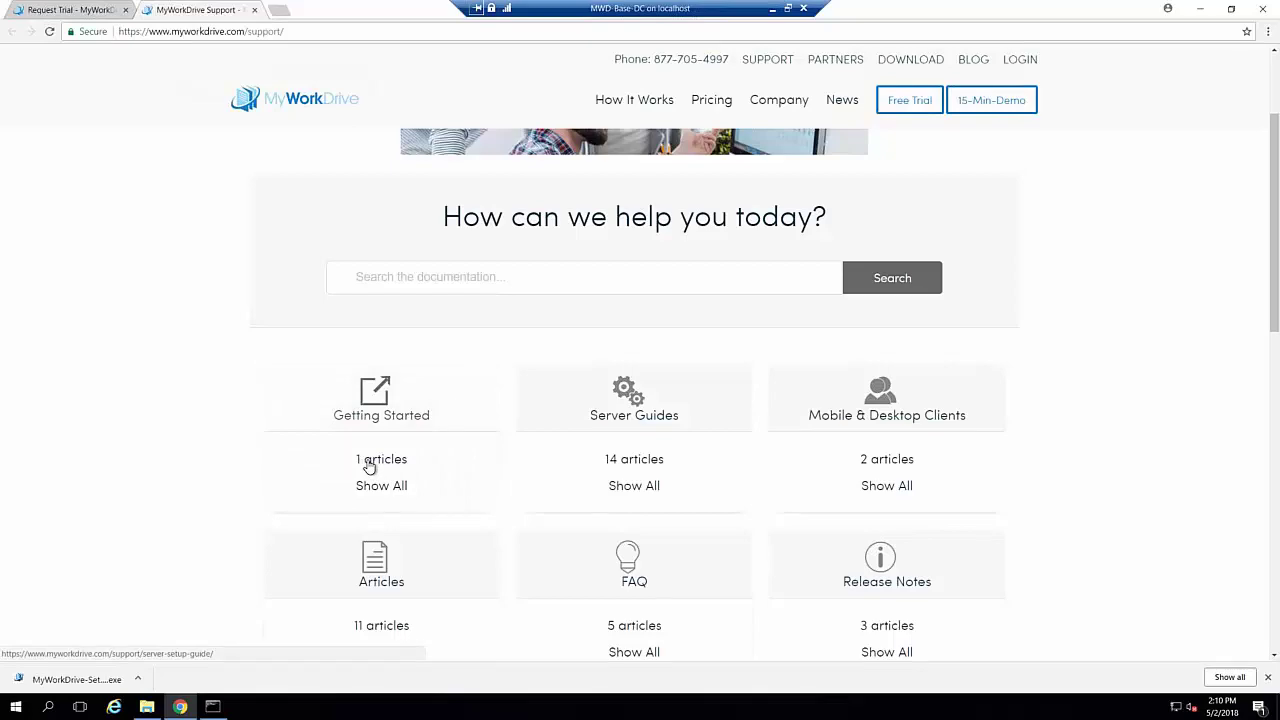
# Open the Getting Started Server Setup Guide and bring Step 1: Server Prerequisites into view
pyautogui.click(369, 467)
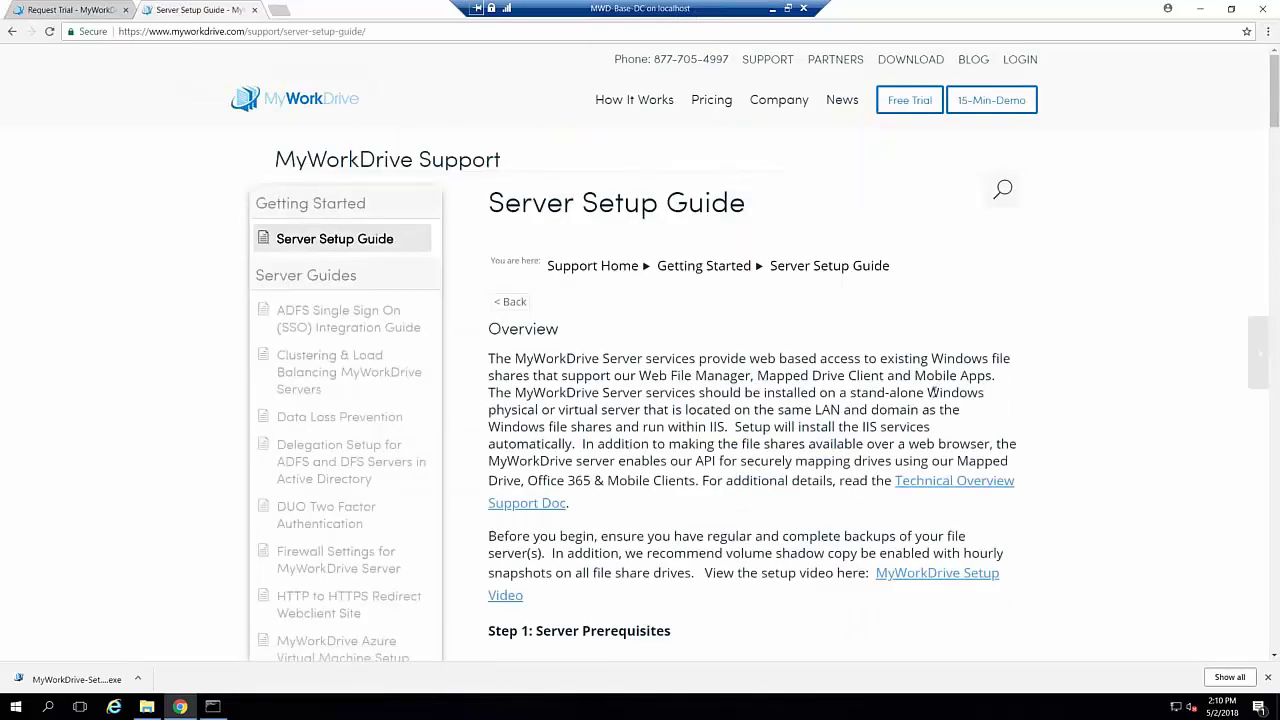
pyautogui.scroll(-1, 932, 392)
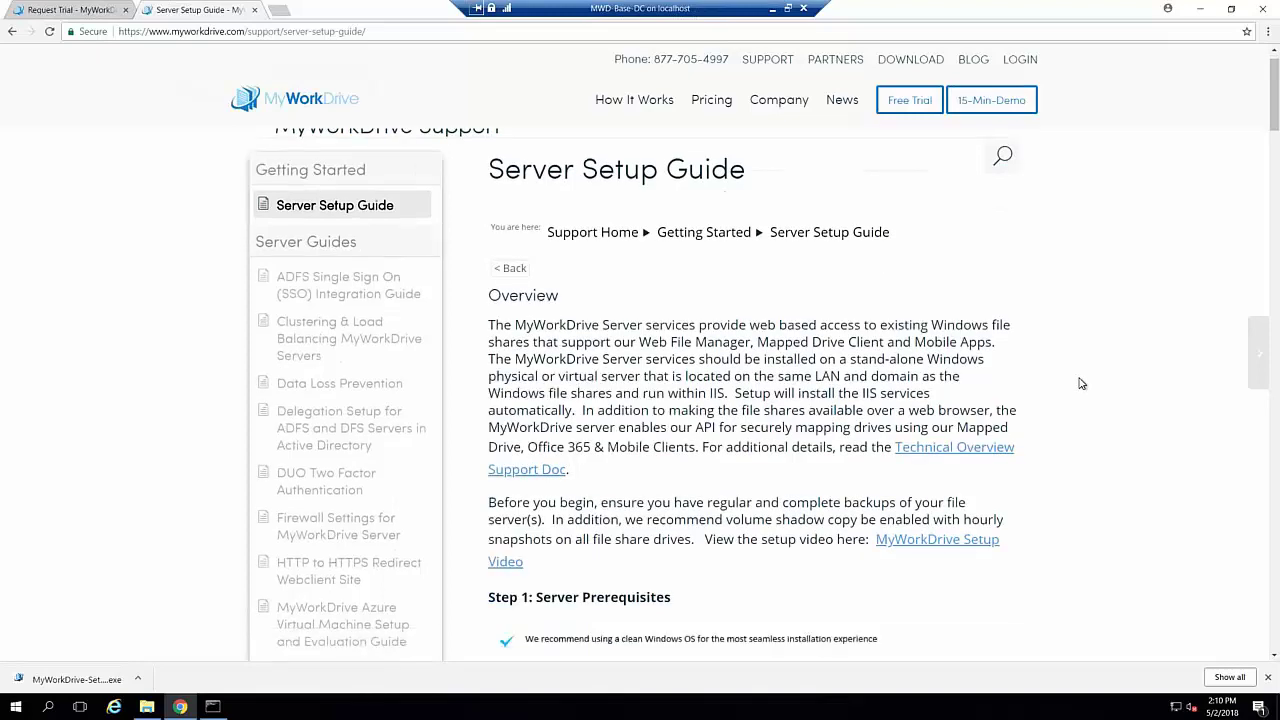
pyautogui.scroll(-4, 1080, 383)
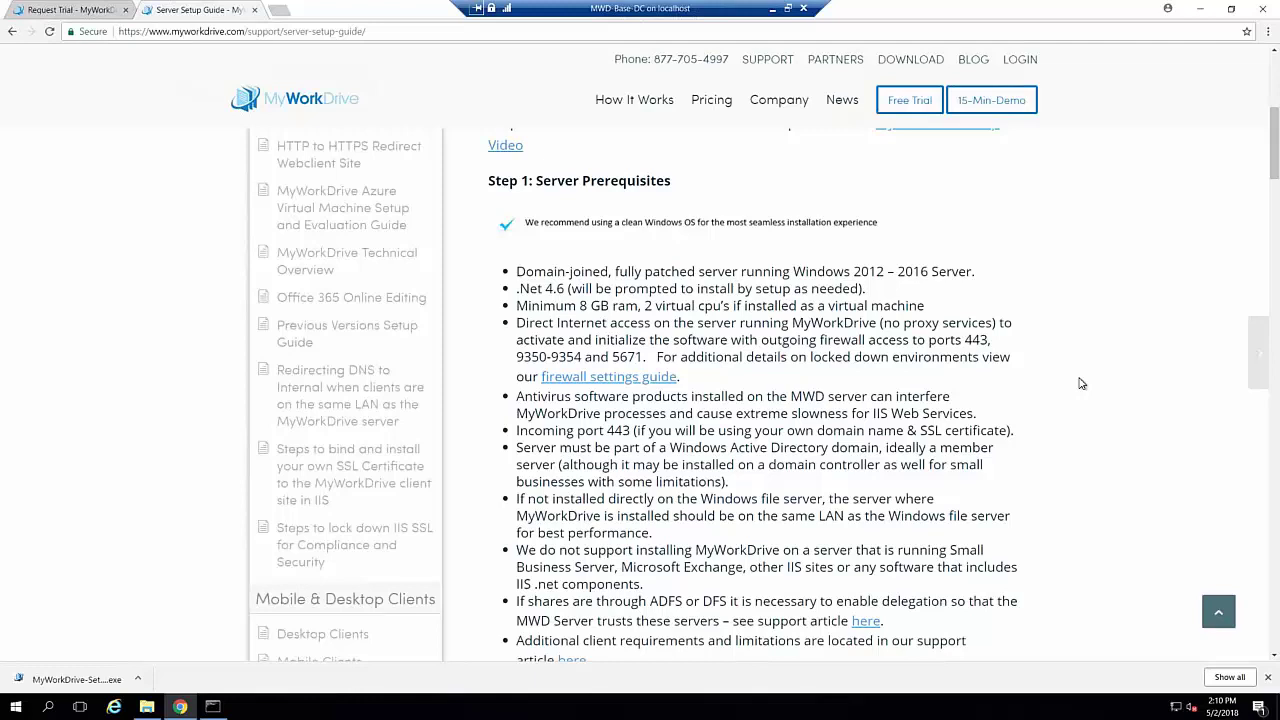
pyautogui.scroll(1, 1080, 383)
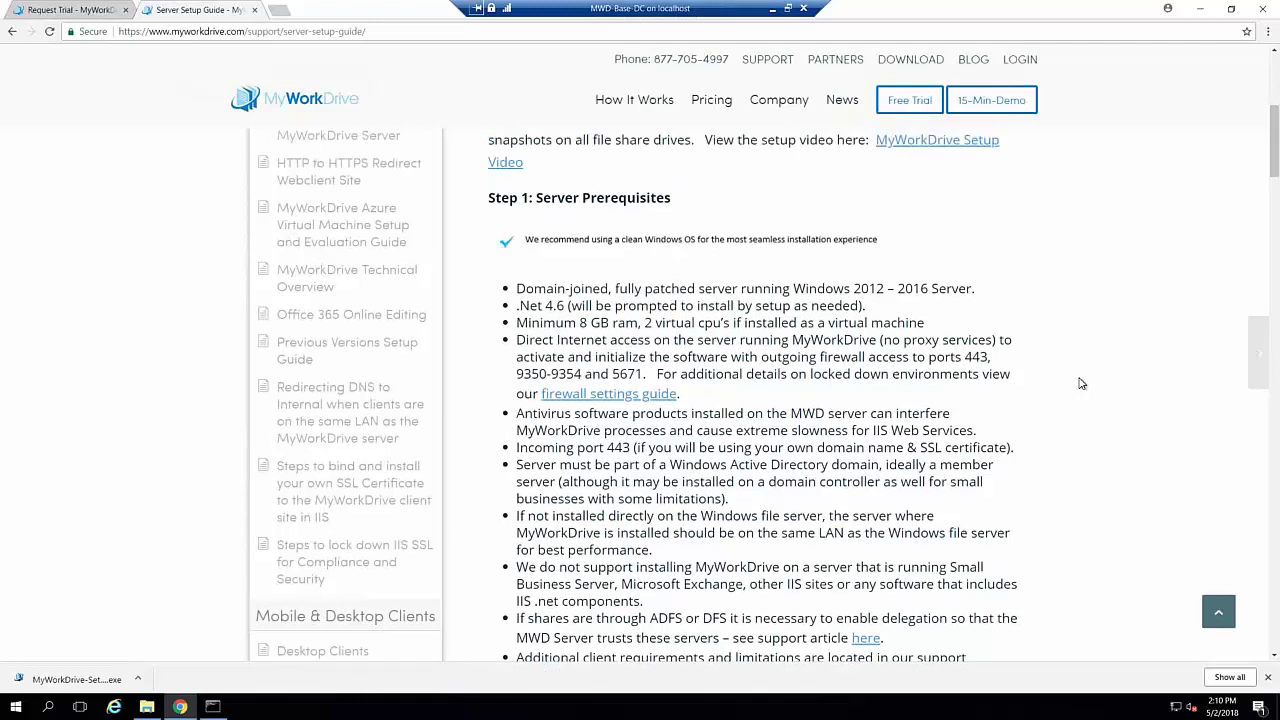
pyautogui.scroll(1, 1080, 383)
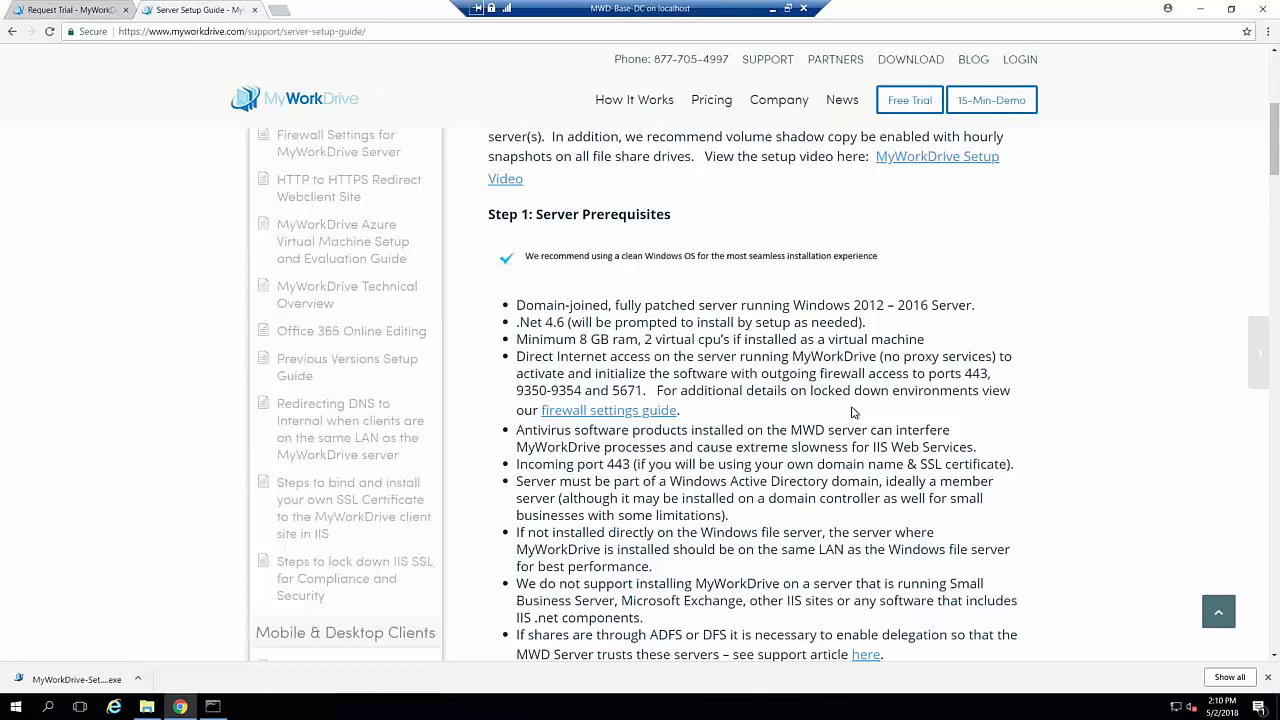
pyautogui.scroll(-3, 853, 412)
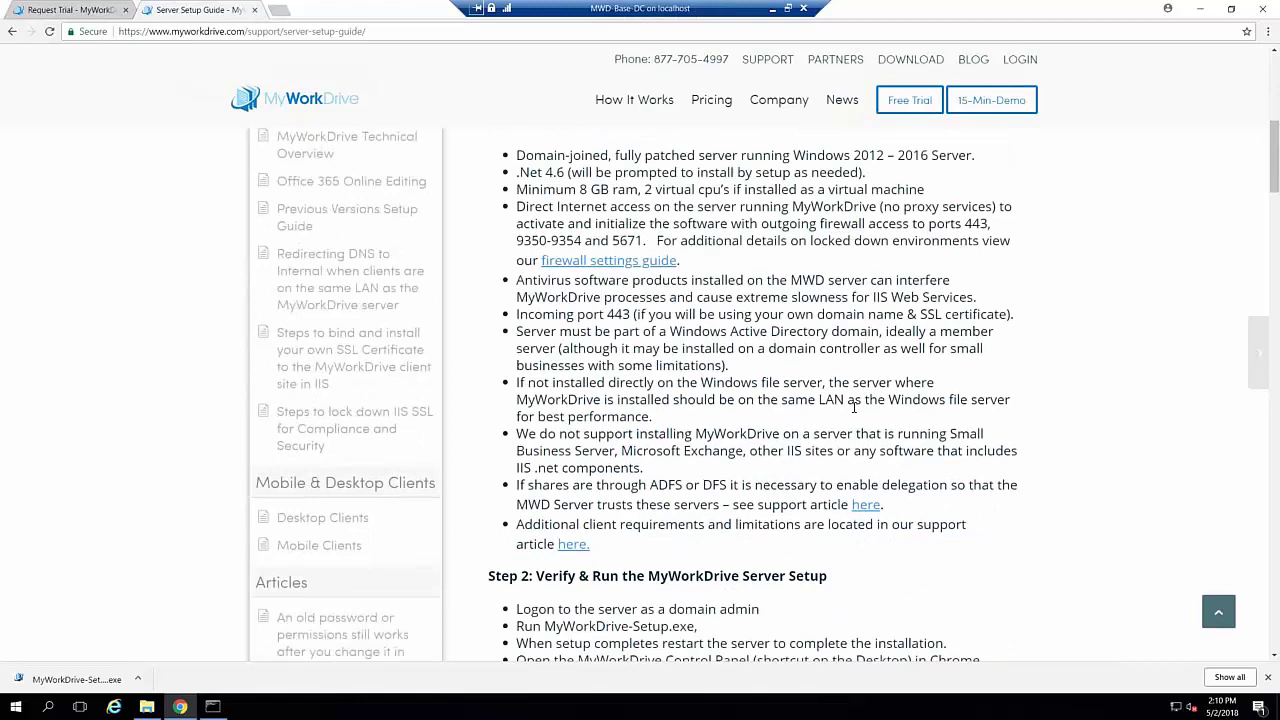
pyautogui.scroll(1, 853, 406)
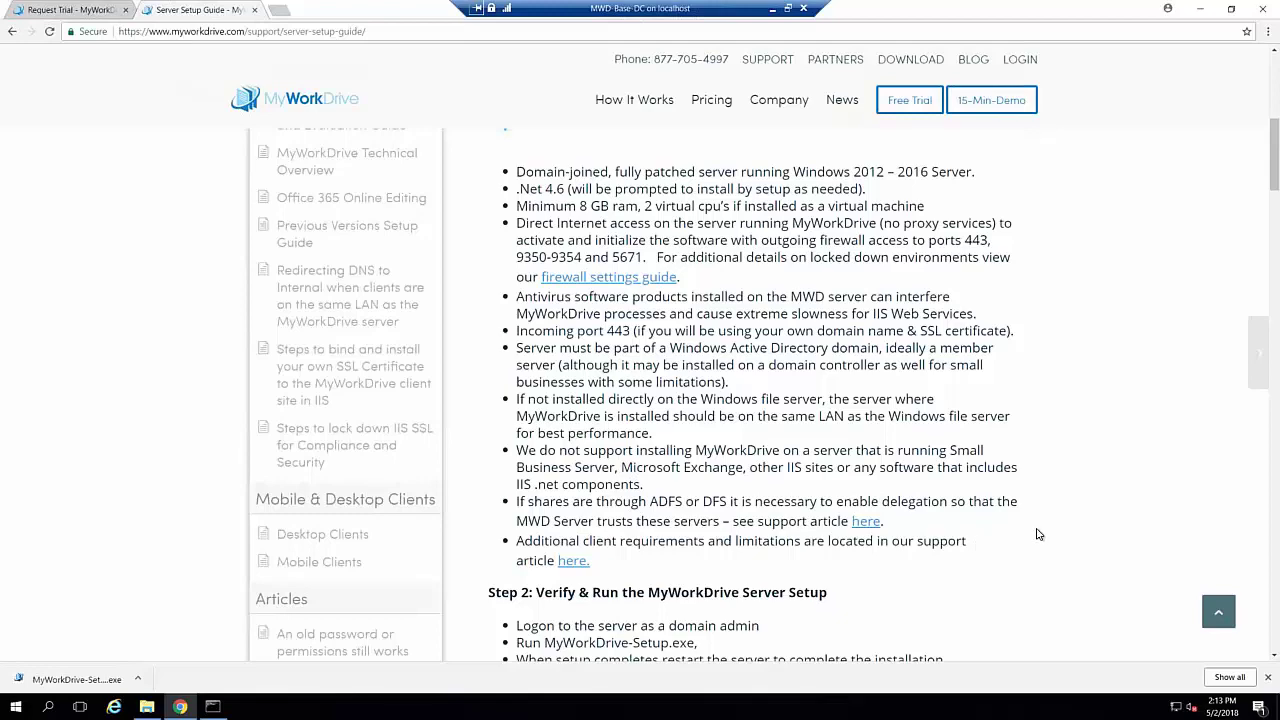
pyautogui.scroll(-3, 1037, 534)
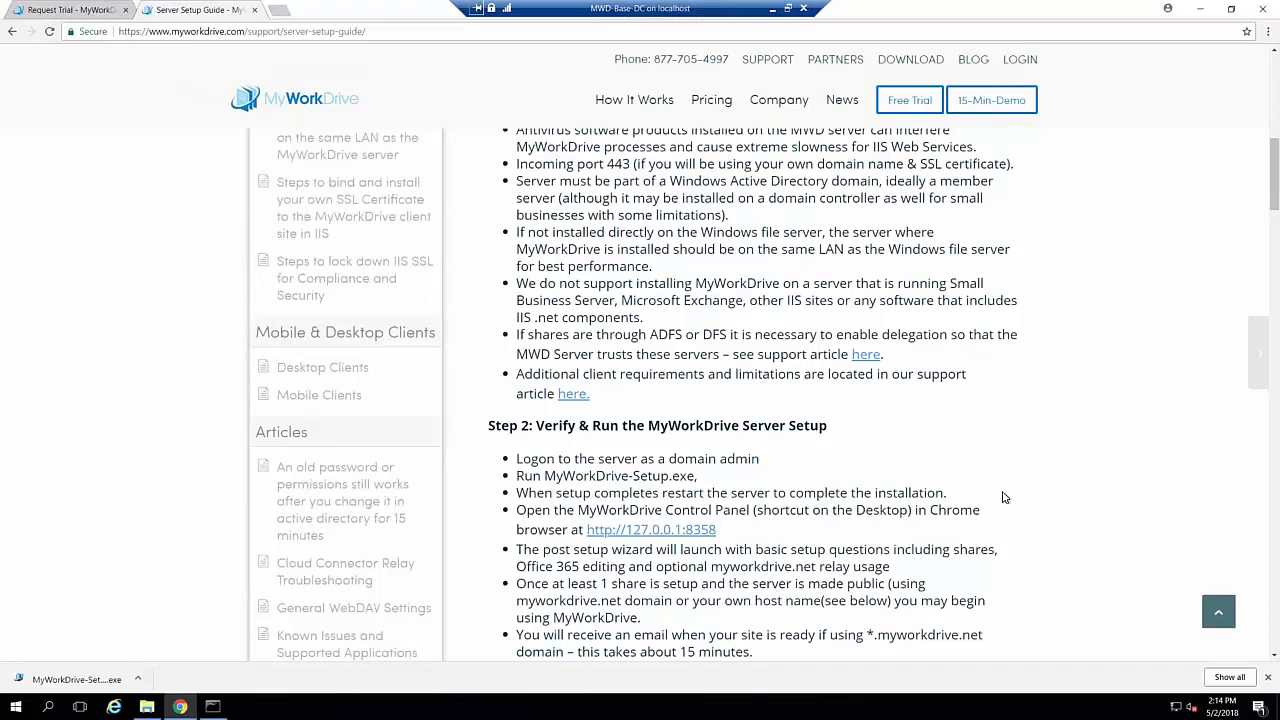
# Run the downloaded MyWorkDrive setup as administrator from Downloads and accept its licence terms
pyautogui.click(136, 682)
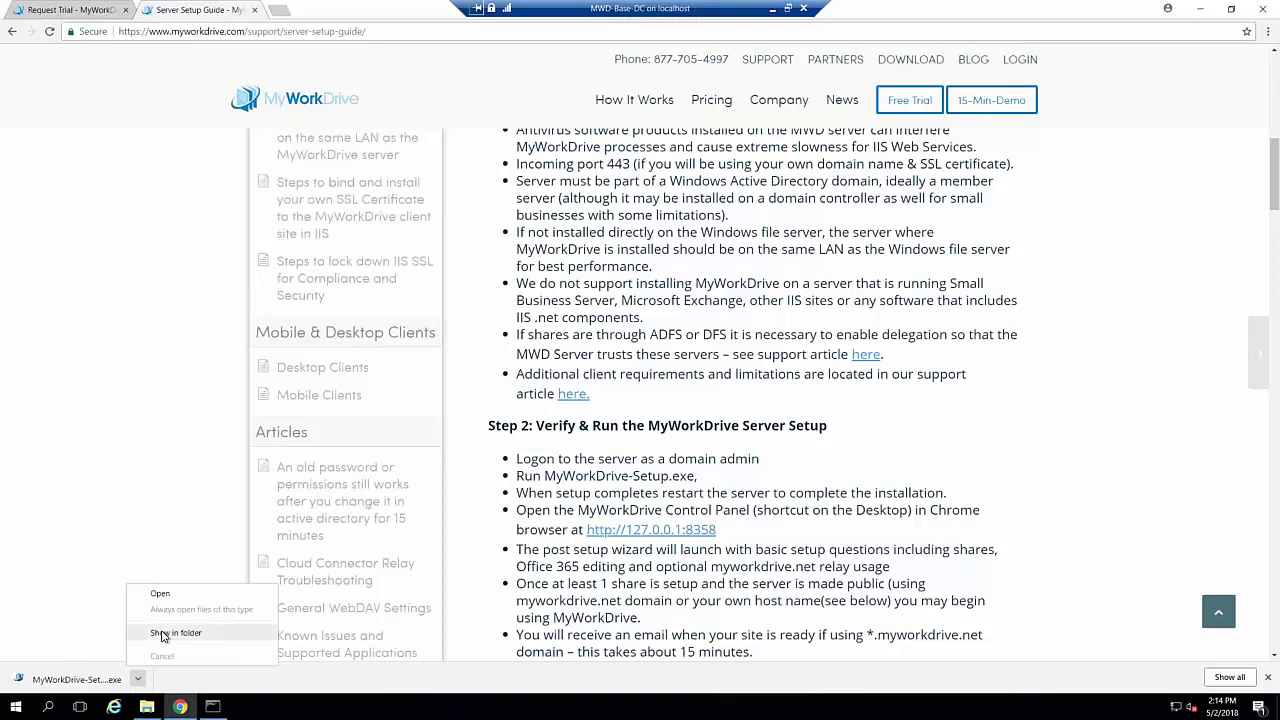
pyautogui.click(150, 634)
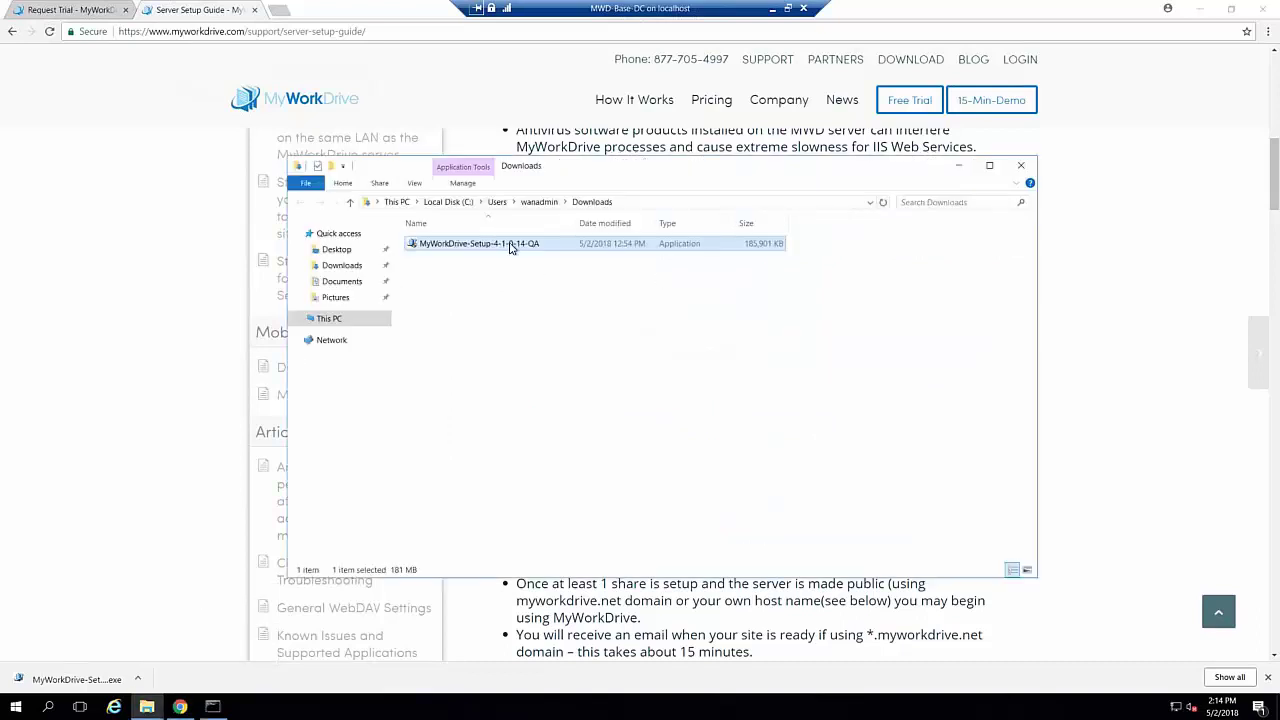
pyautogui.rightClick(511, 246)
pyautogui.click(557, 269)
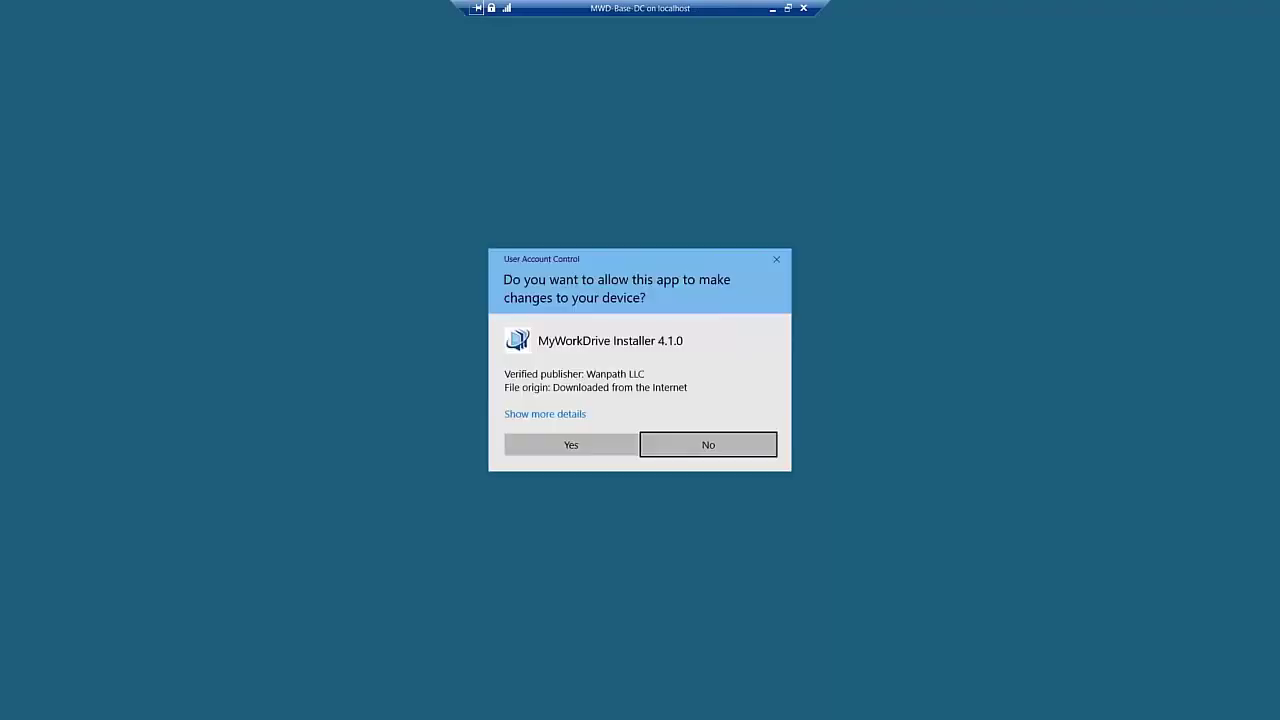
pyautogui.click(570, 446)
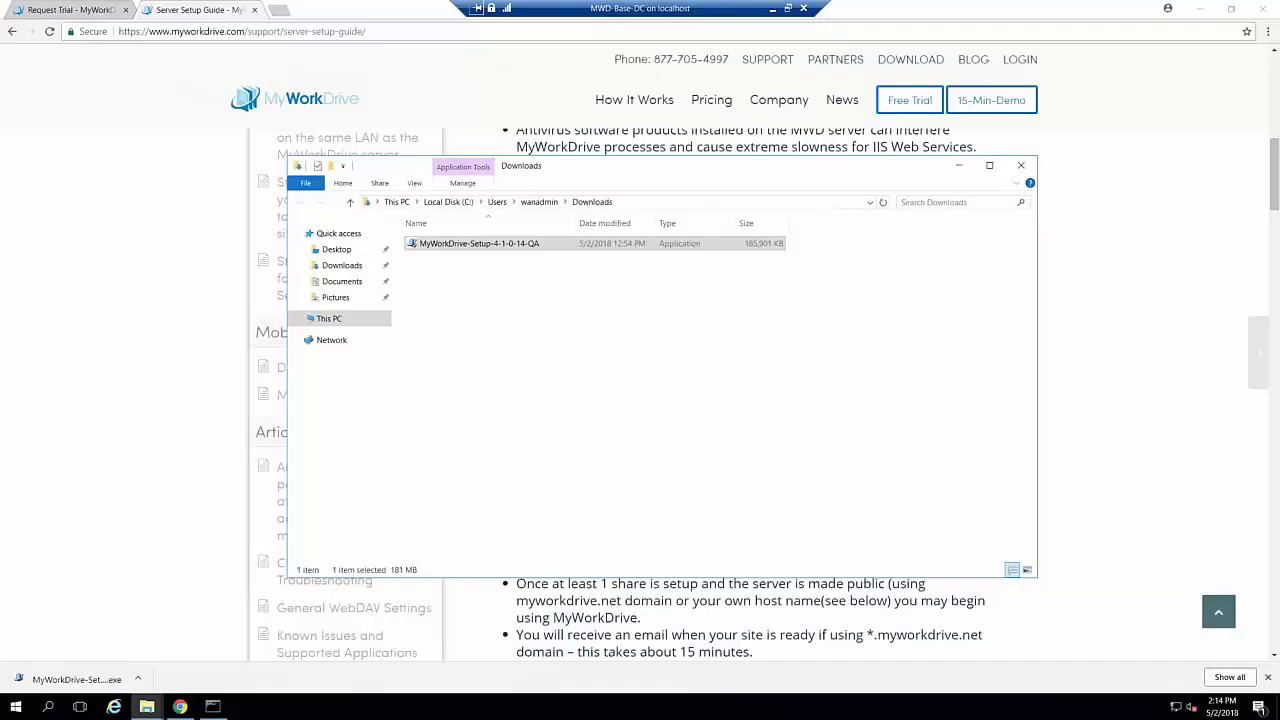
pyautogui.click(659, 400)
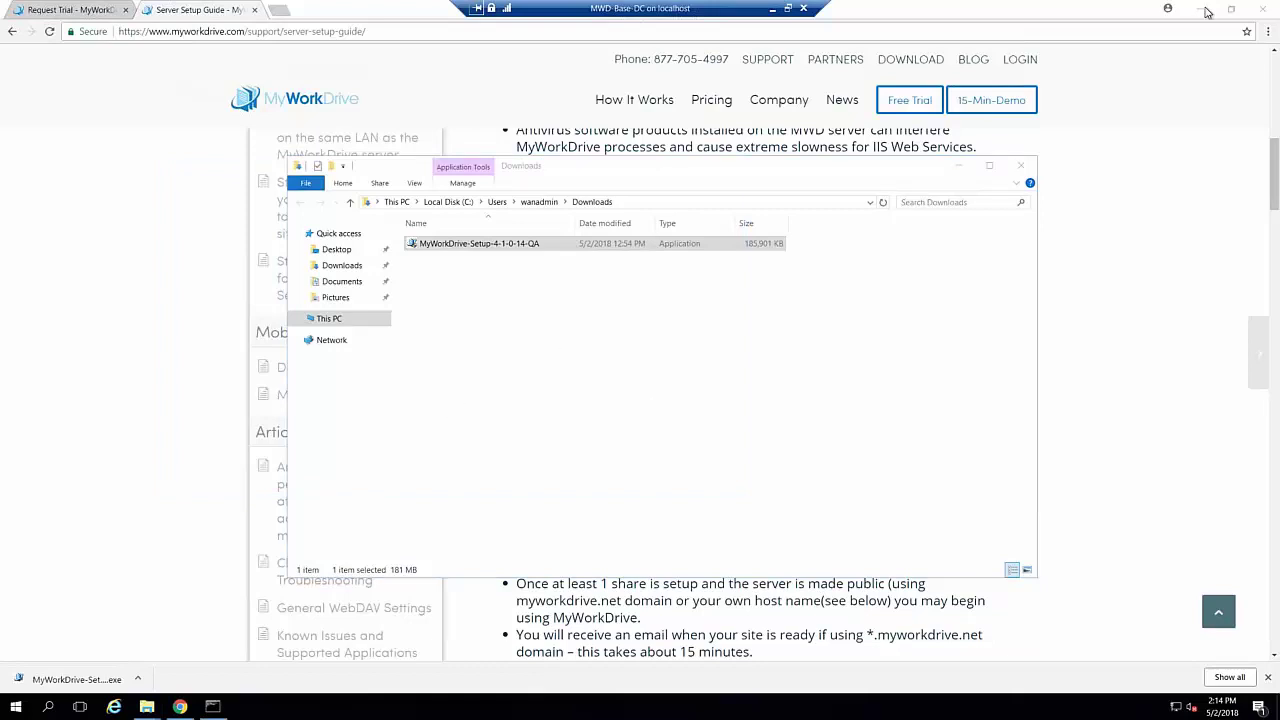
pyautogui.click(140, 260)
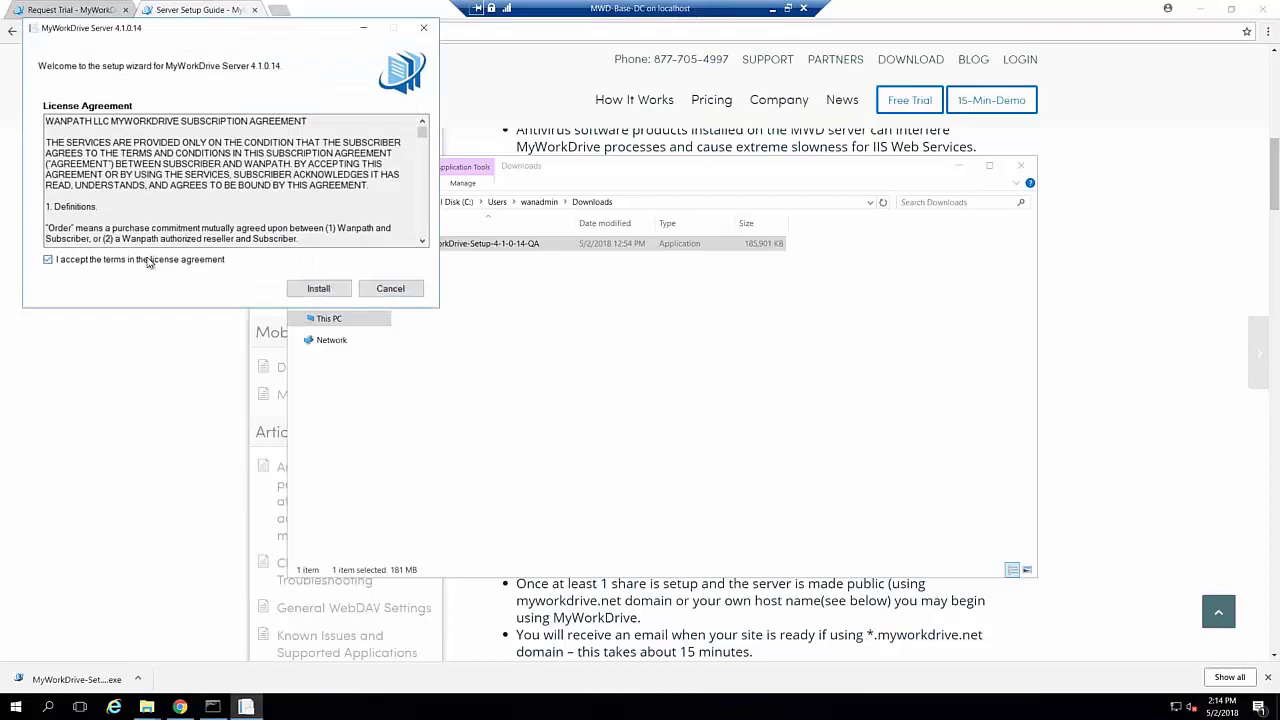
# Install MyWorkDrive Server, then bring up the Admin Panel login at 127.0.0.1:8358 in Chrome
pyautogui.click(319, 289)
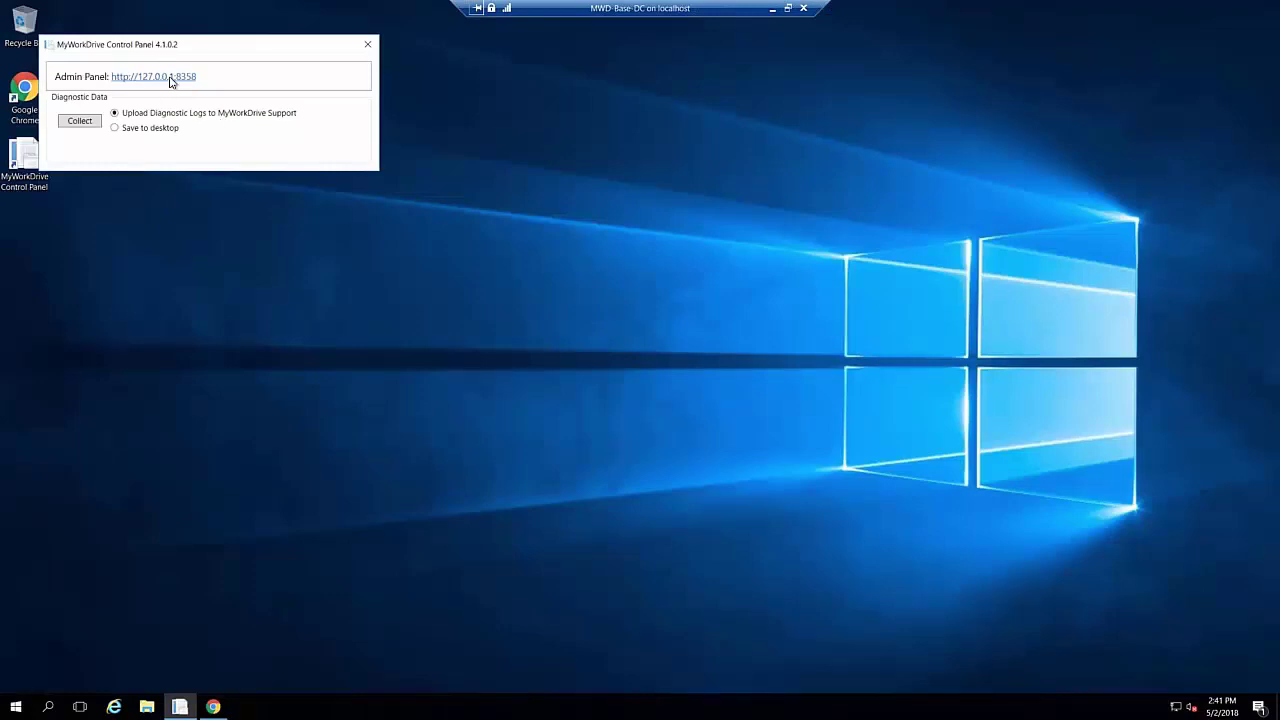
pyautogui.click(214, 706)
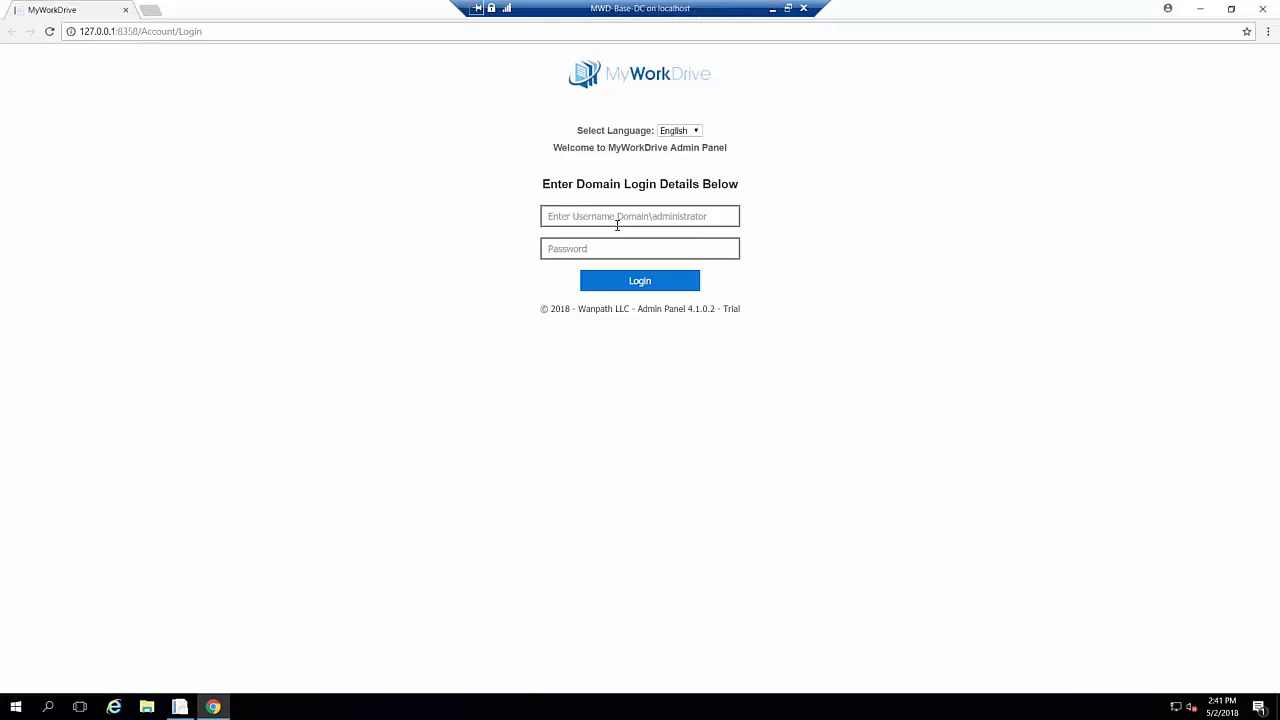
# Log in with the domain admin username and password, declining Chrome's offer to save the password
pyautogui.click(642, 217)
pyautogui.write('wanadmin')
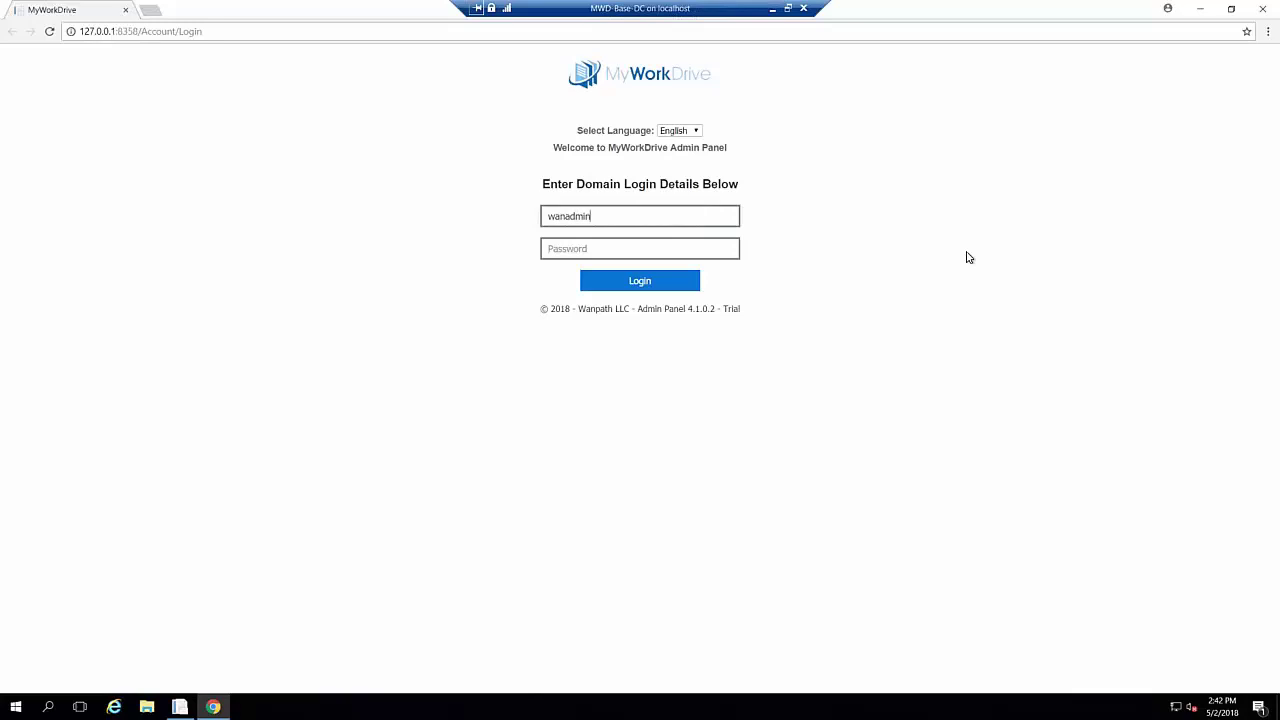
pyautogui.press('Tab')
pyautogui.write('••••••••••')
pyautogui.press('Return')
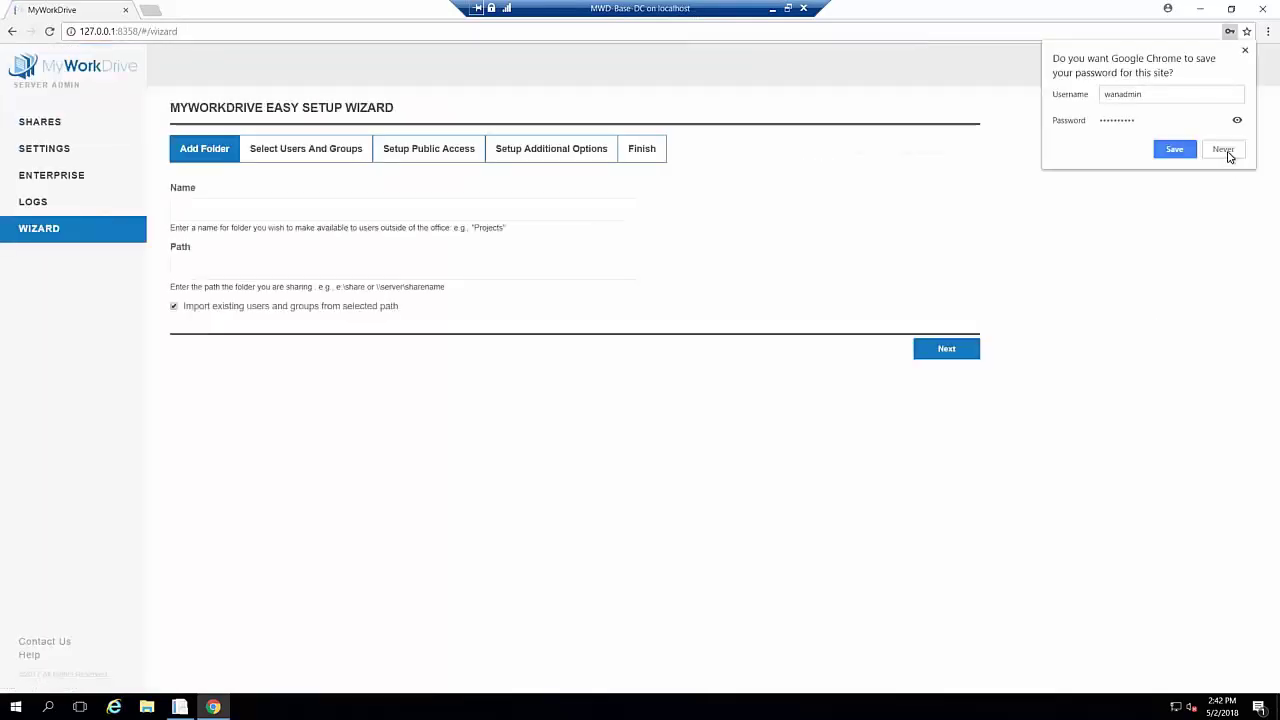
pyautogui.click(1234, 156)
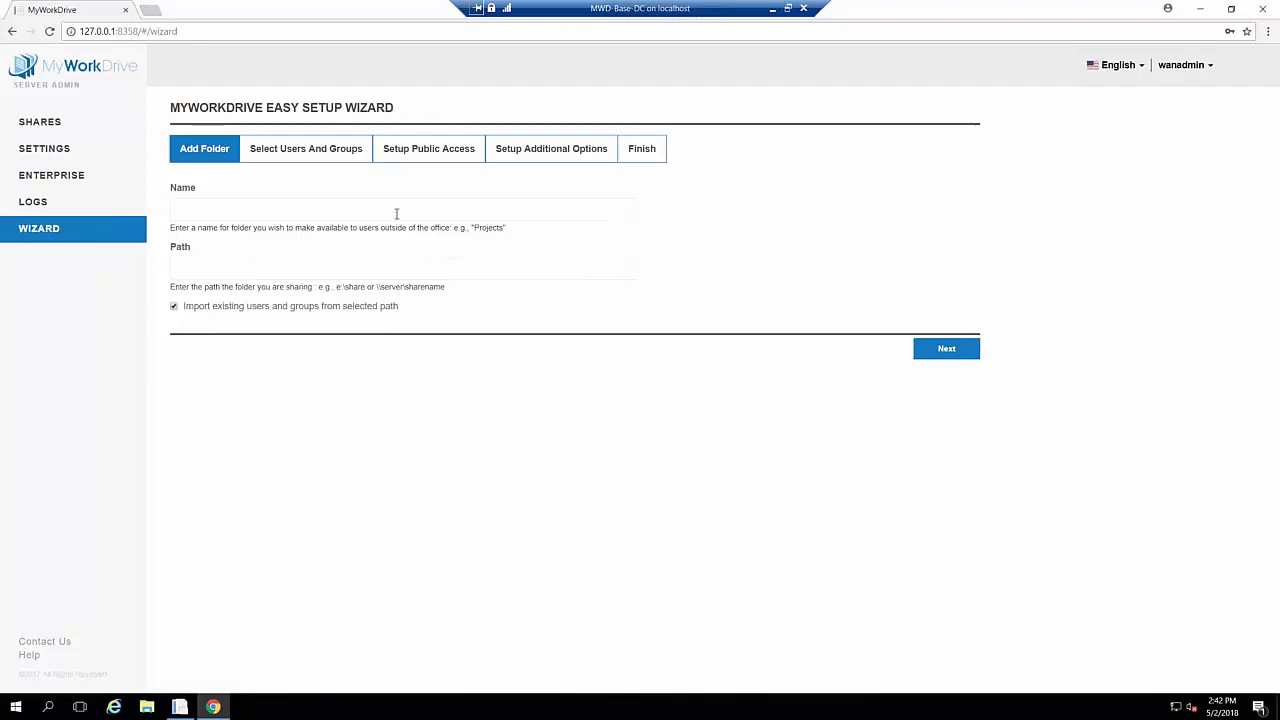
# Name the new folder 'Share' with path 'c:\share1' and continue to users and groups
pyautogui.write('C')
pyautogui.press('BackSpace')
pyautogui.write('Share')
pyautogui.press('BackSpace')
pyautogui.press('BackSpace')
pyautogui.press('BackSpace')
pyautogui.press('BackSpace')
pyautogui.press('BackSpace')
pyautogui.press('BackSpace')
pyautogui.write('Share')
pyautogui.click(241, 265)
pyautogui.write('\\\\server\\share')
pyautogui.press('BackSpace')
pyautogui.press('BackSpace')
pyautogui.press('BackSpace')
pyautogui.press('BackSpace')
pyautogui.press('BackSpace')
pyautogui.press('BackSpace')
pyautogui.press('BackSpace')
pyautogui.press('BackSpace')
pyautogui.press('BackSpace')
pyautogui.press('BackSpace')
pyautogui.press('BackSpace')
pyautogui.press('BackSpace')
pyautogui.press('BackSpace')
pyautogui.write('c:\\share1')
pyautogui.click(949, 351)
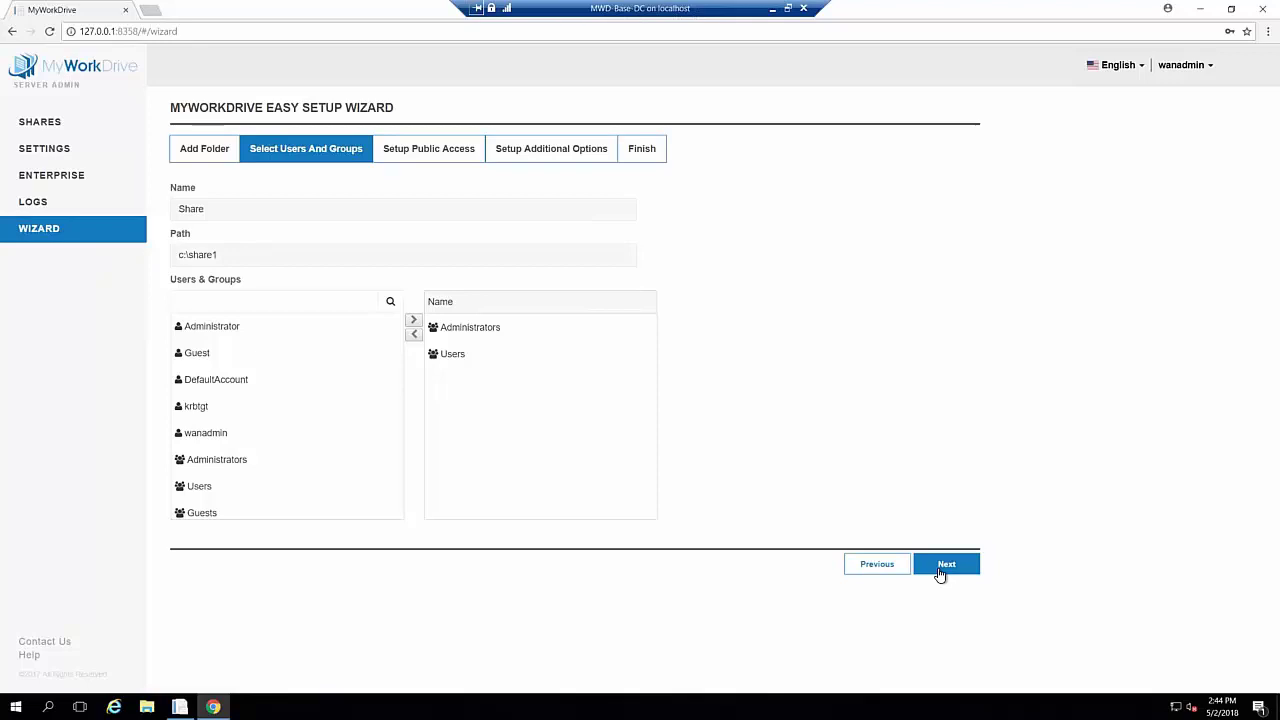
# Accept Administrators and Users as the share's groups and go on to Setup Public Access
pyautogui.click(940, 568)
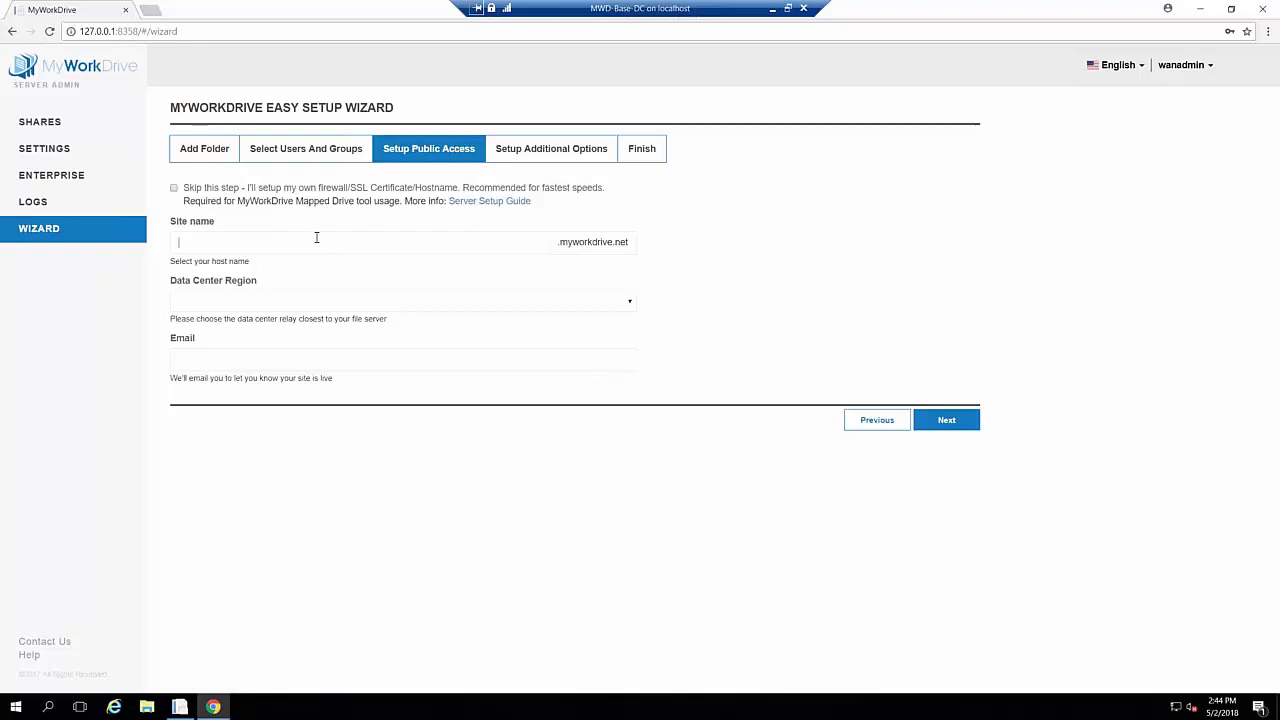
# Enter site name qaserversetupdemo, choose region US West, fill in the contact e-mail, and submit
pyautogui.write('aserversetupdemo')
pyautogui.click(267, 302)
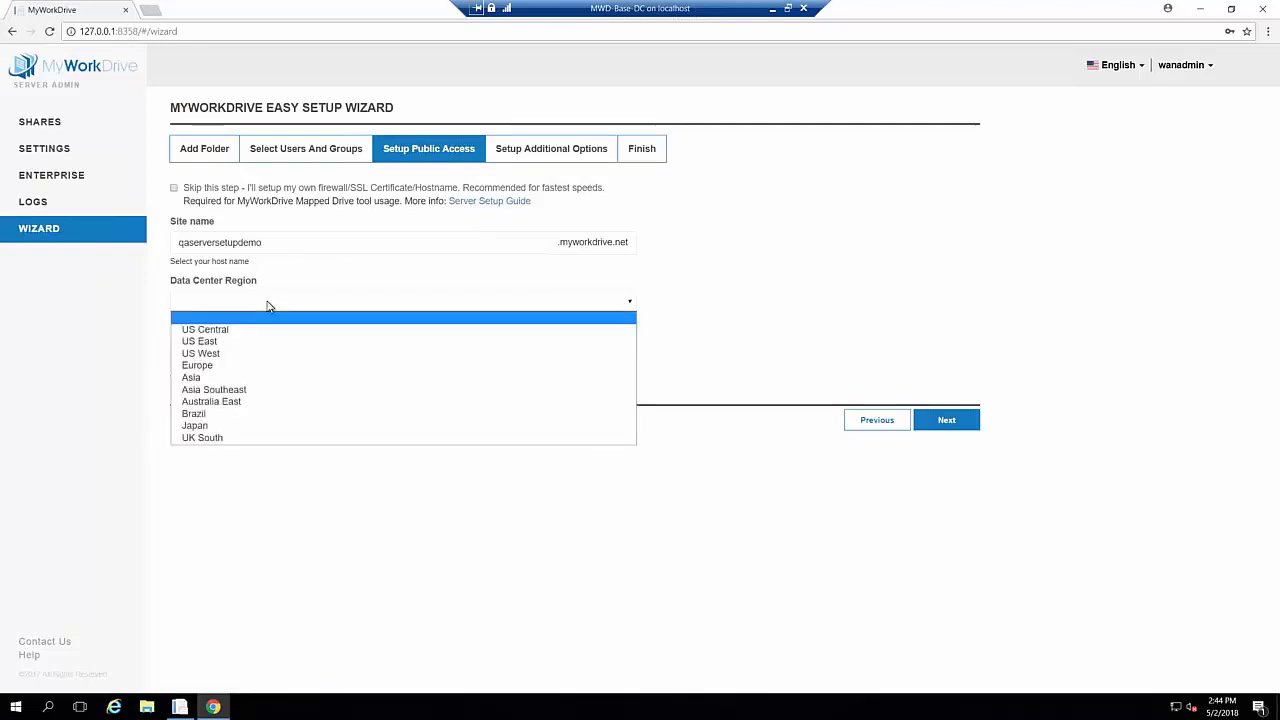
pyautogui.click(230, 356)
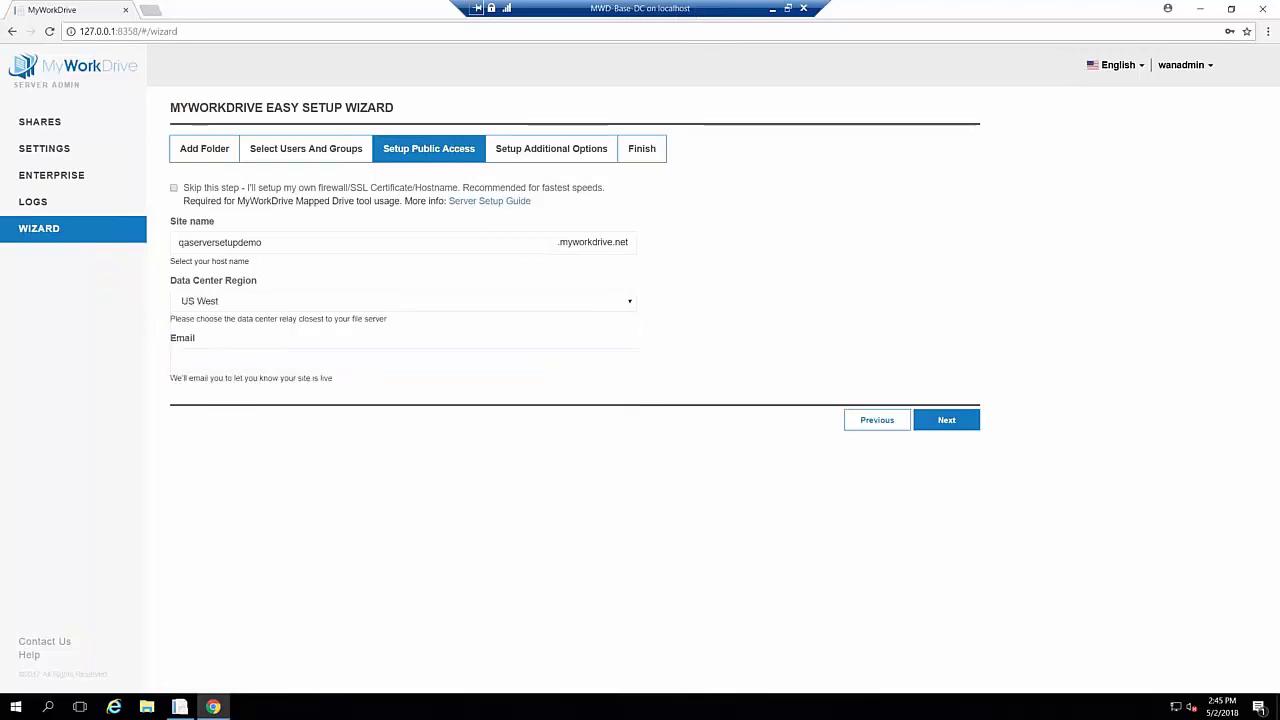
pyautogui.click(318, 364)
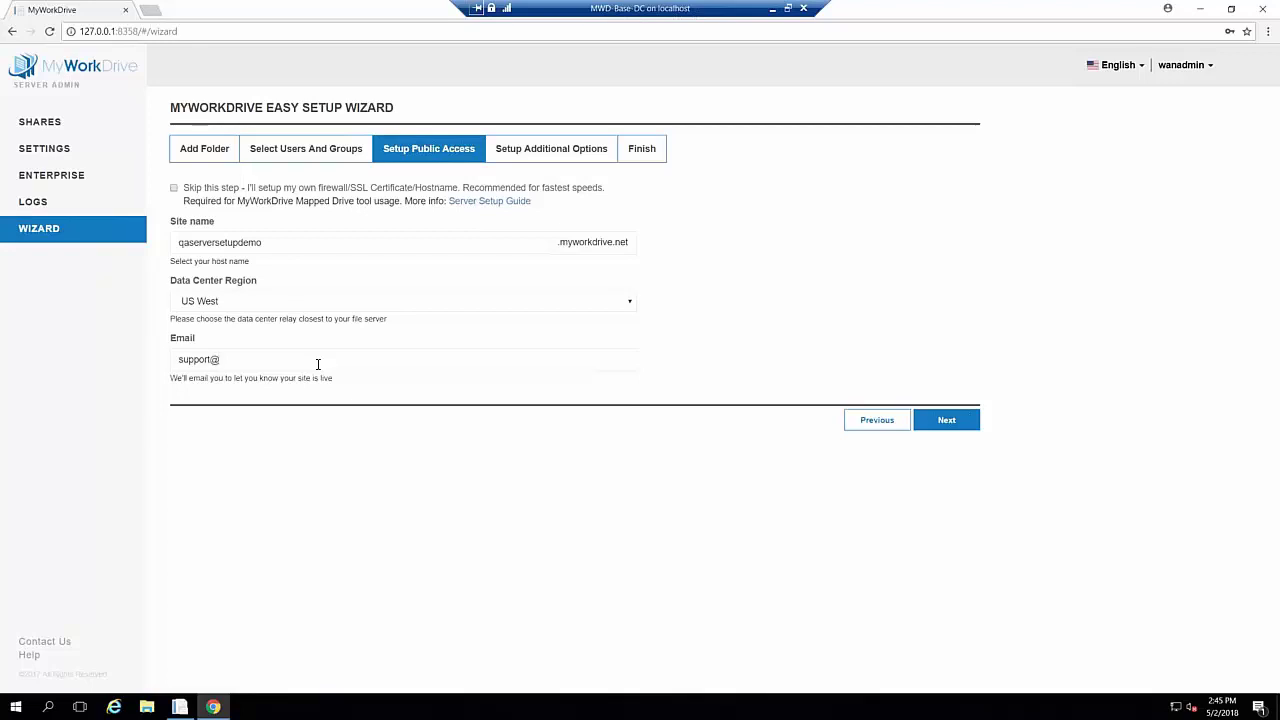
pyautogui.click(943, 421)
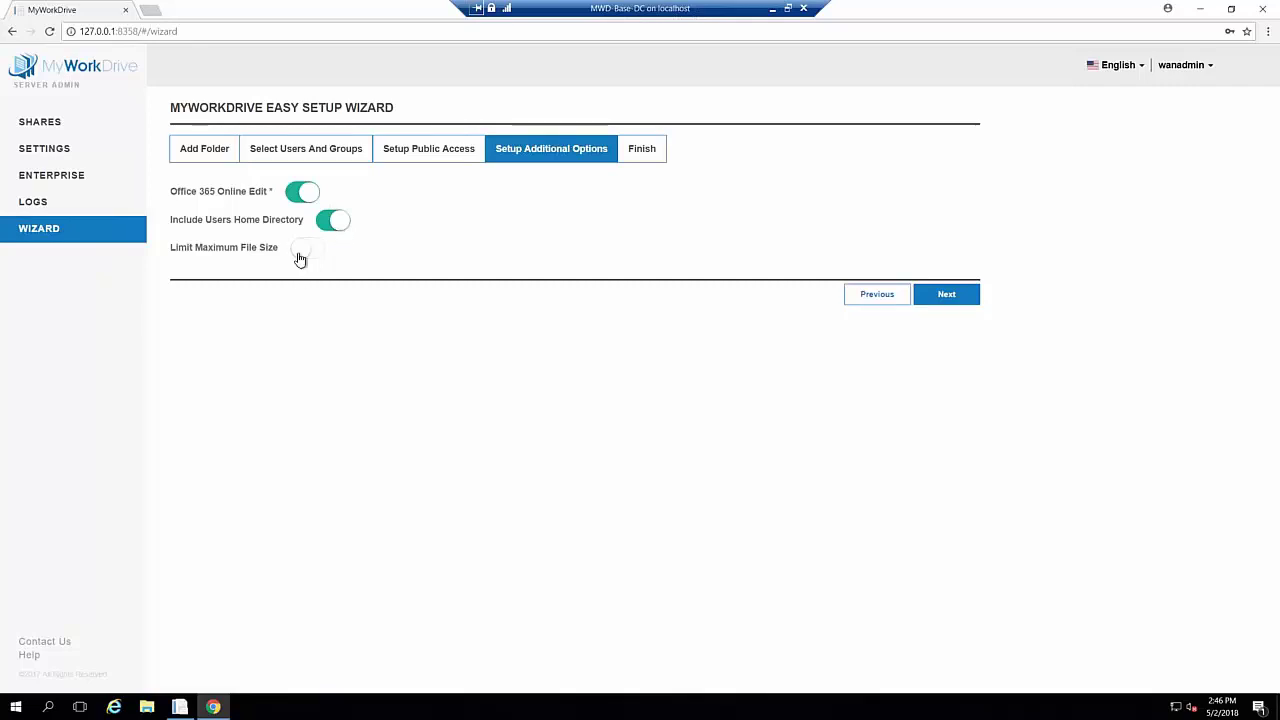
# Enable the maximum file size limit, change it from 0.2 to 30 Mb, and finish the wizard
pyautogui.click(299, 251)
pyautogui.doubleClick(185, 293)
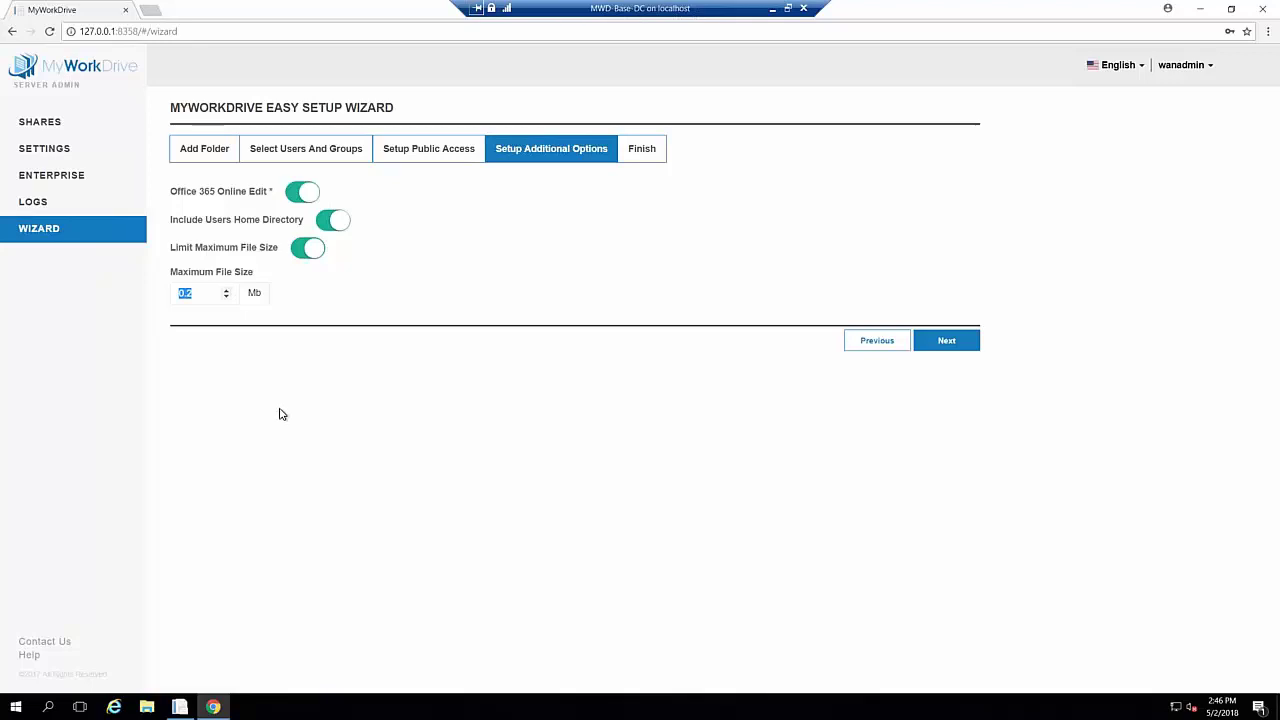
pyautogui.write('30')
pyautogui.click(947, 345)
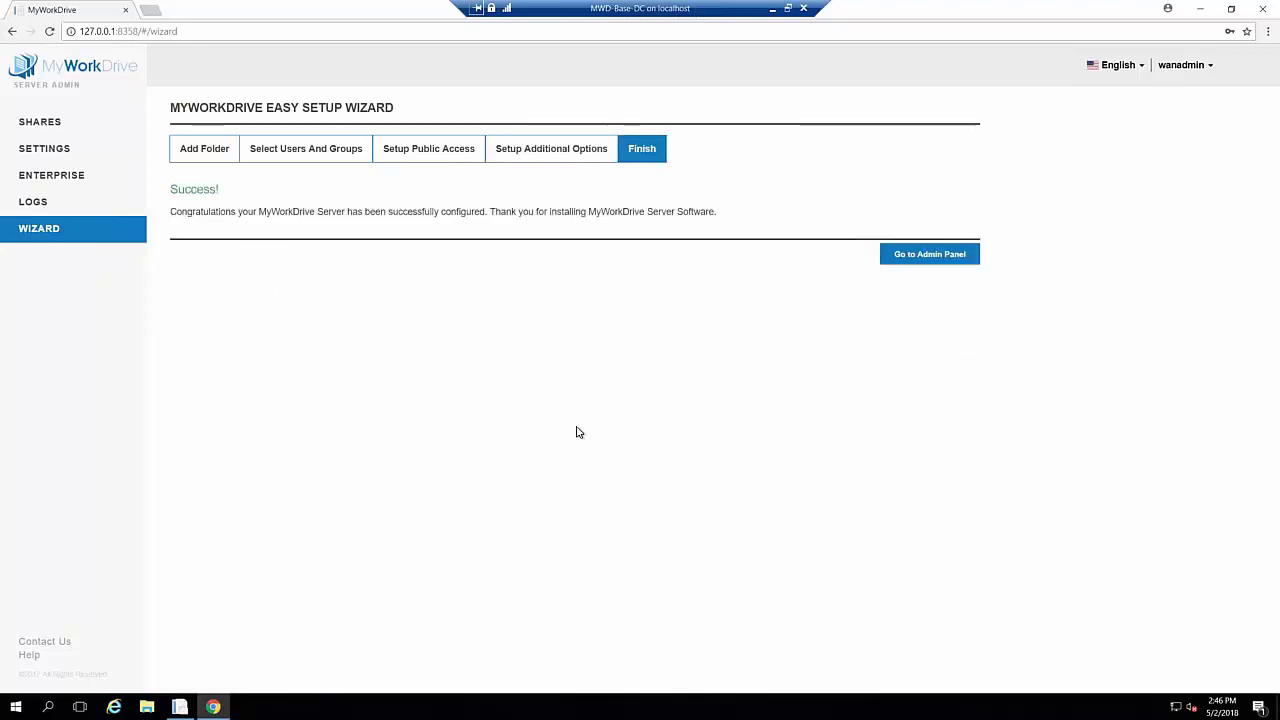
# Go to Your Shares, open the share's edit settings to review them, then cancel
pyautogui.click(928, 256)
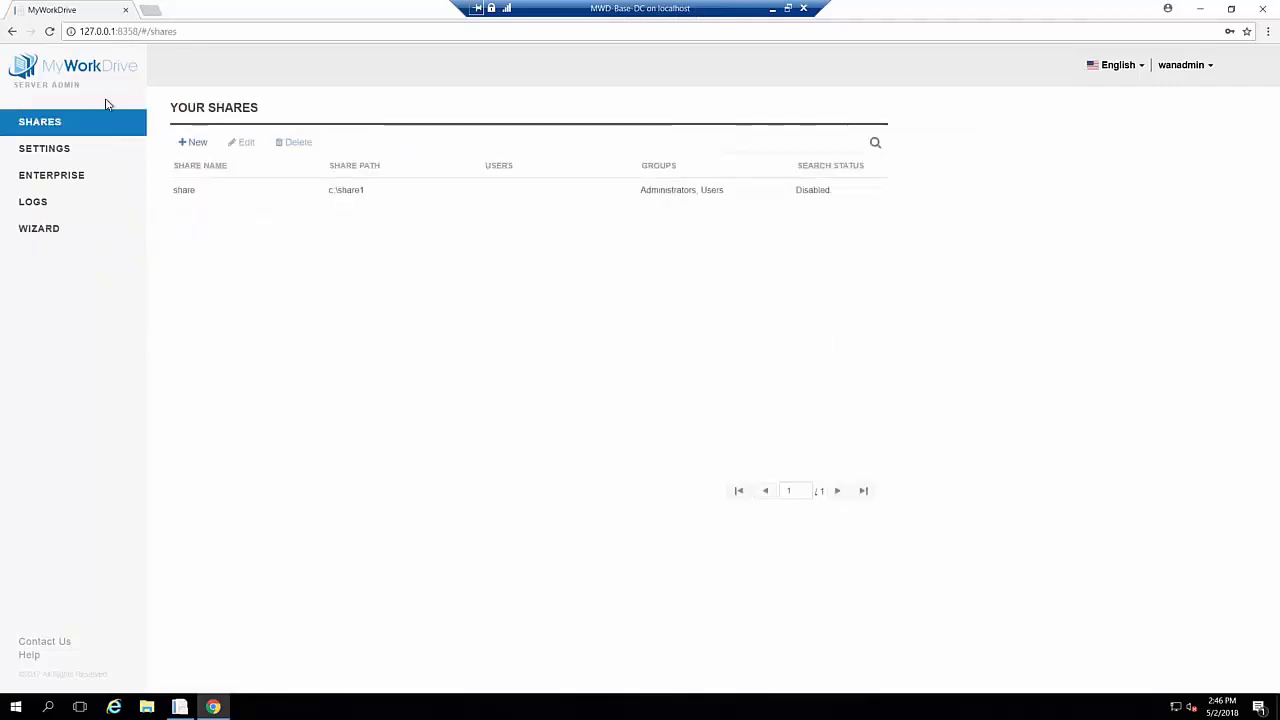
pyautogui.click(286, 190)
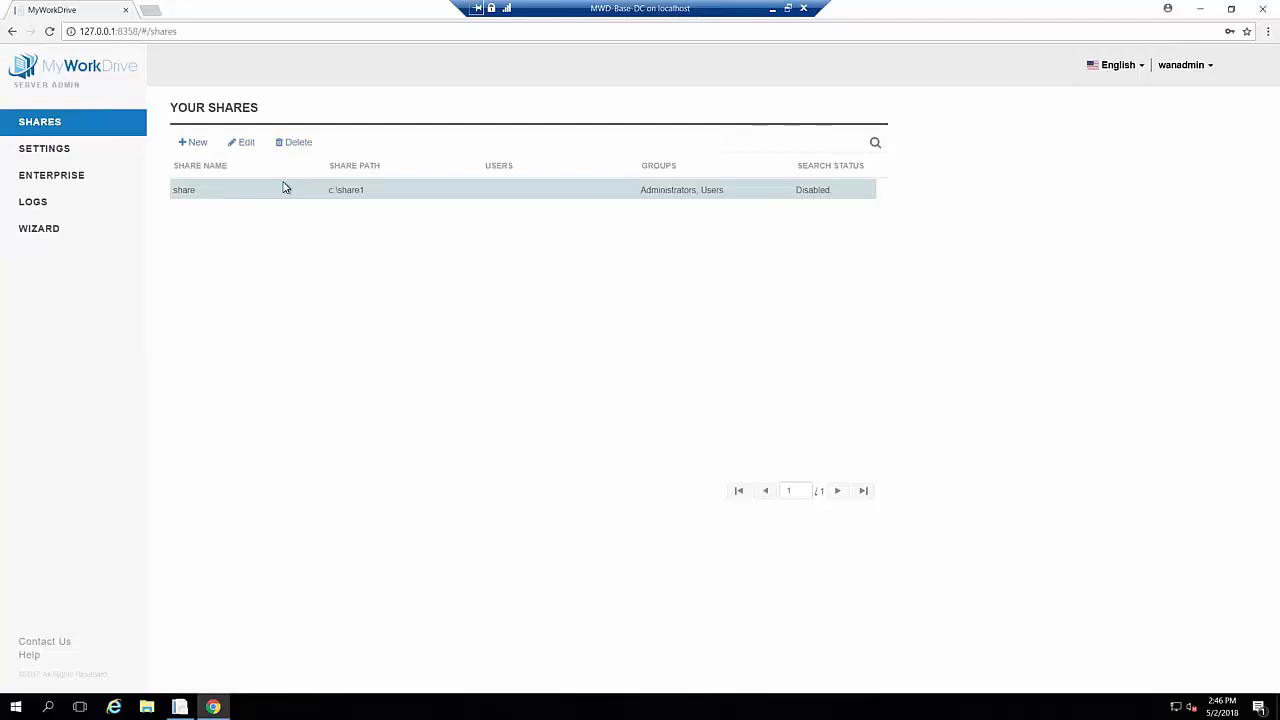
pyautogui.click(247, 144)
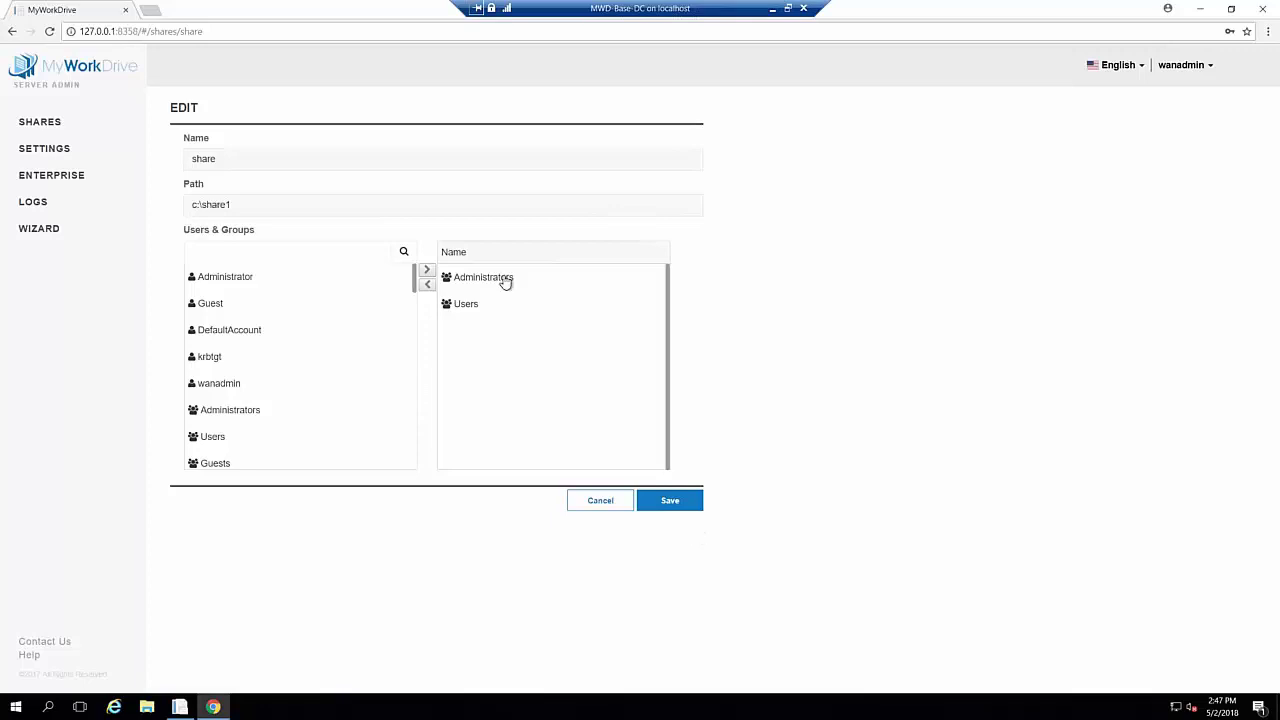
pyautogui.click(595, 508)
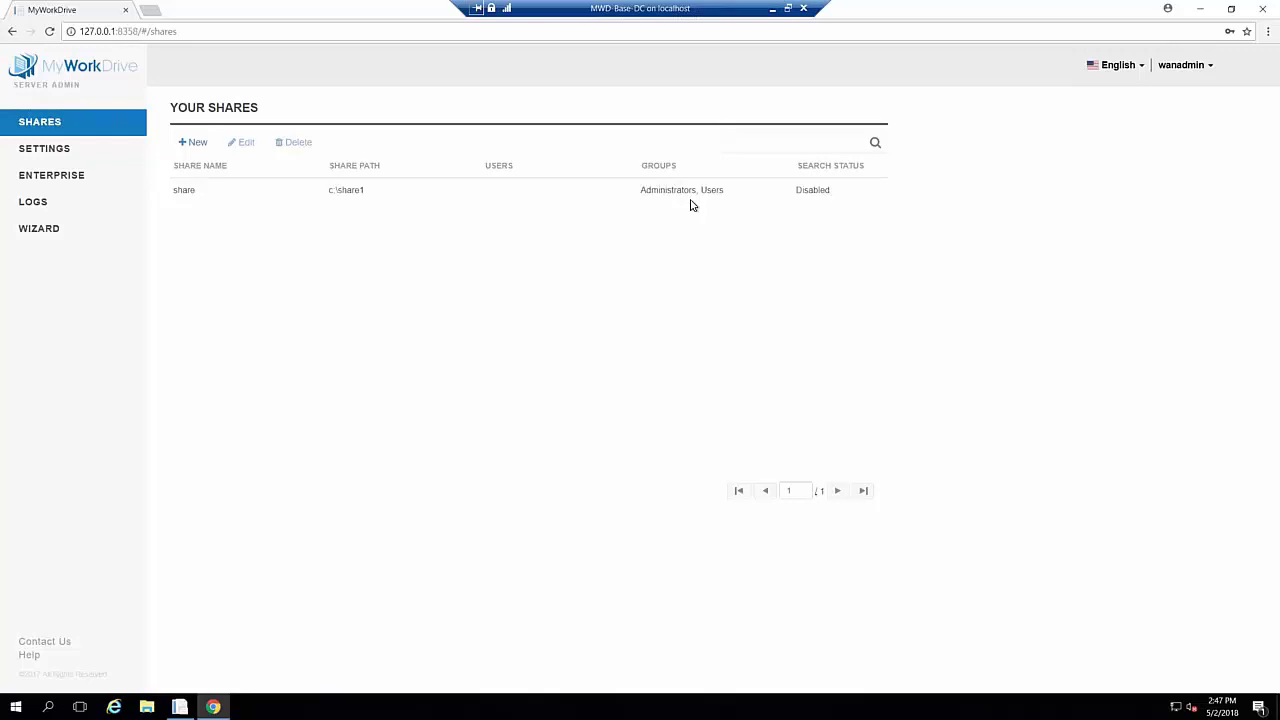
# Launch Internet Information Services (IIS) Manager from the Windows Administrative Tools folder
pyautogui.press('super')
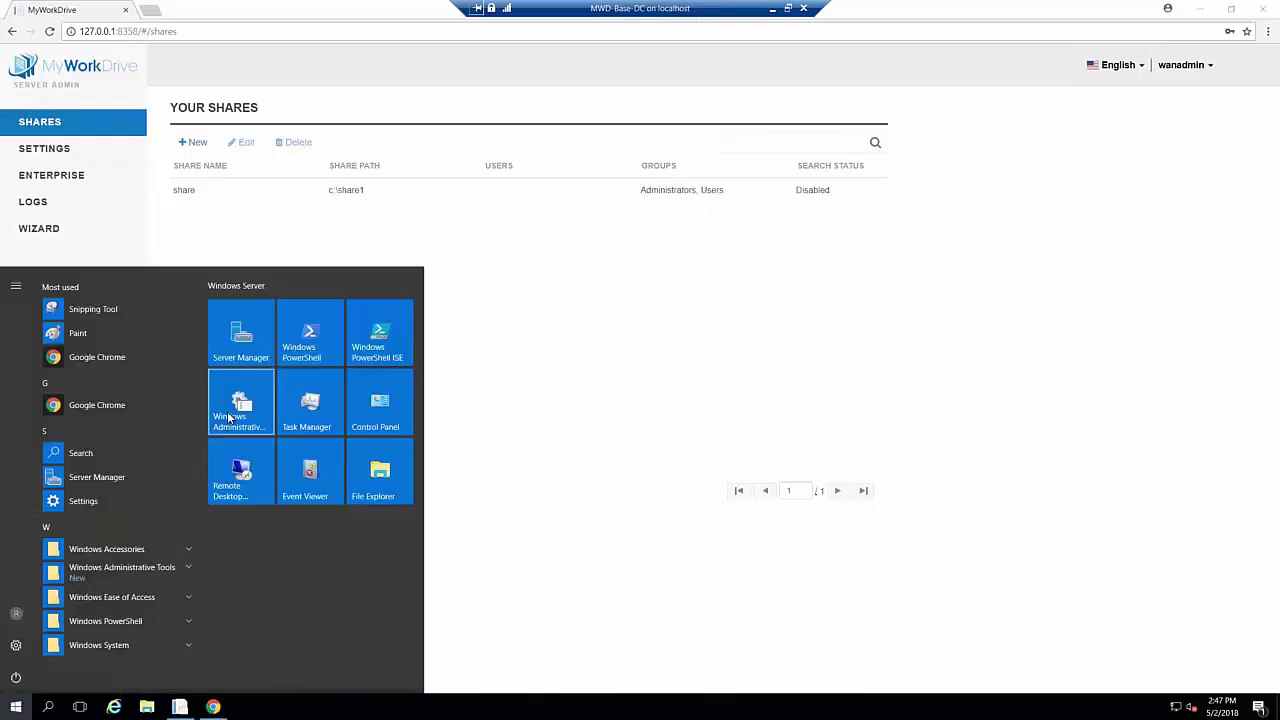
pyautogui.click(643, 342)
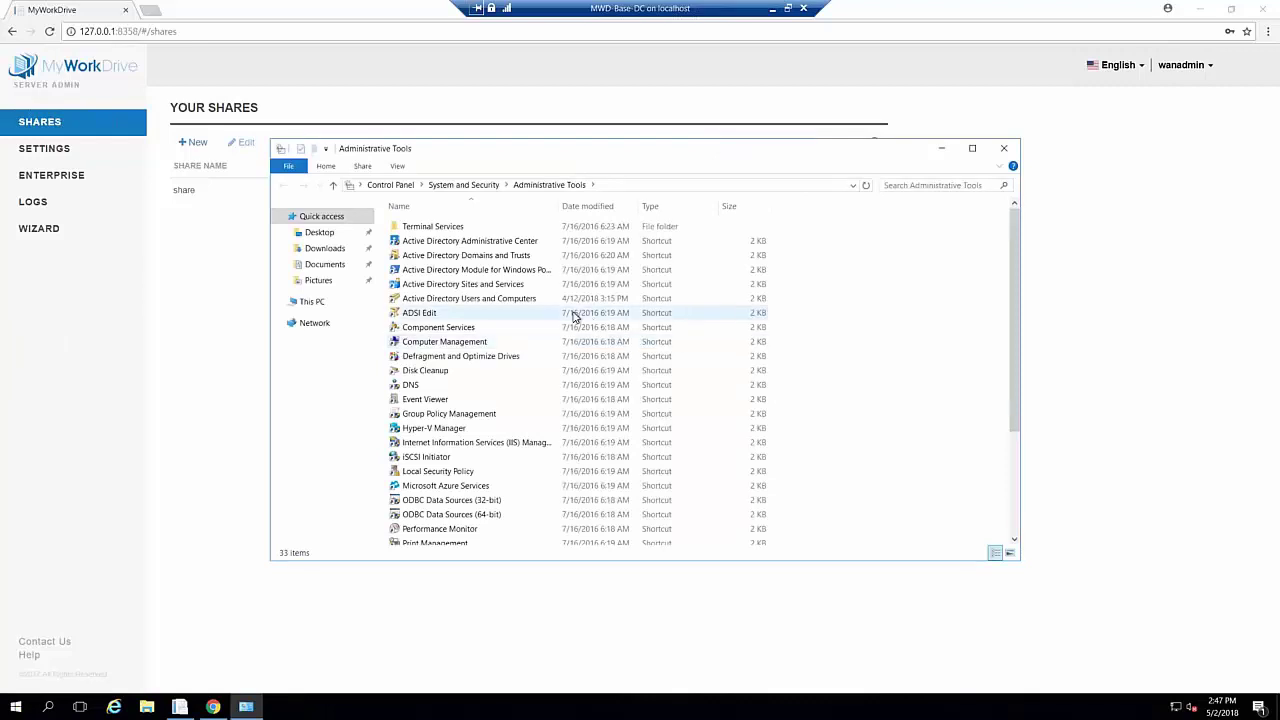
pyautogui.click(493, 445)
pyautogui.doubleClick(494, 446)
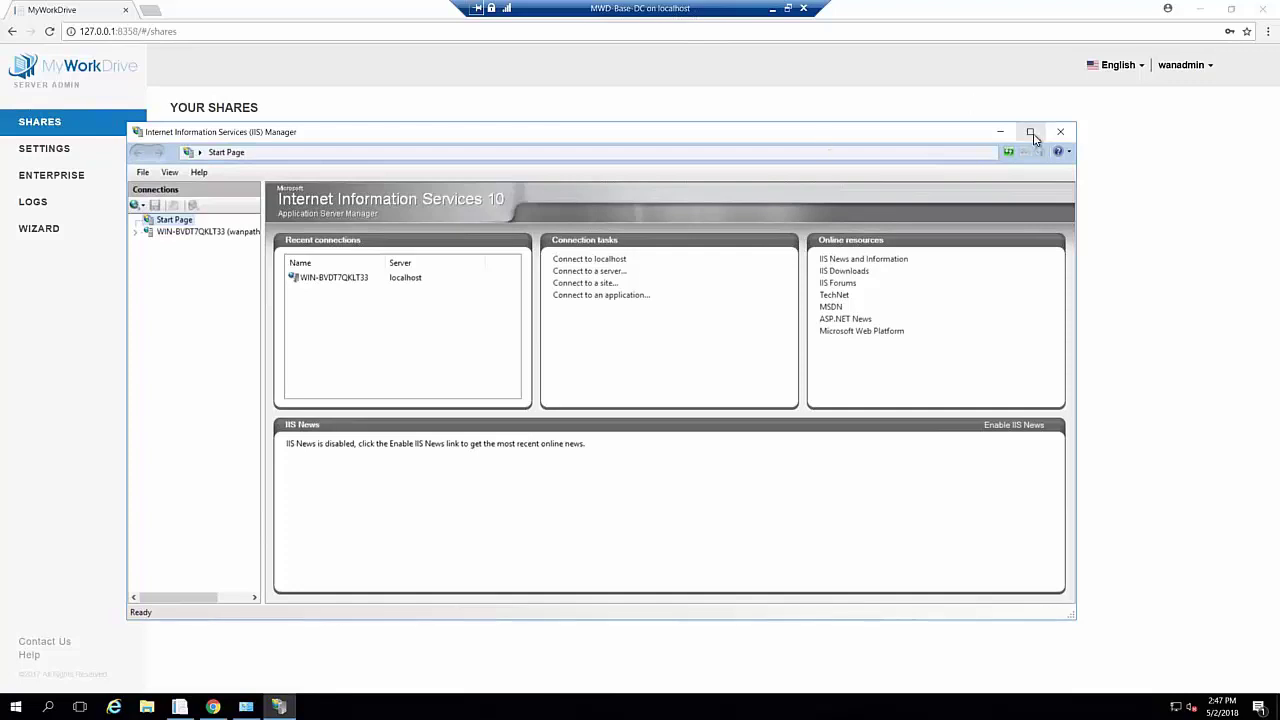
# Maximise IIS Manager and go through the server's Sites to the WanPath.WebClient home page
pyautogui.click(1030, 131)
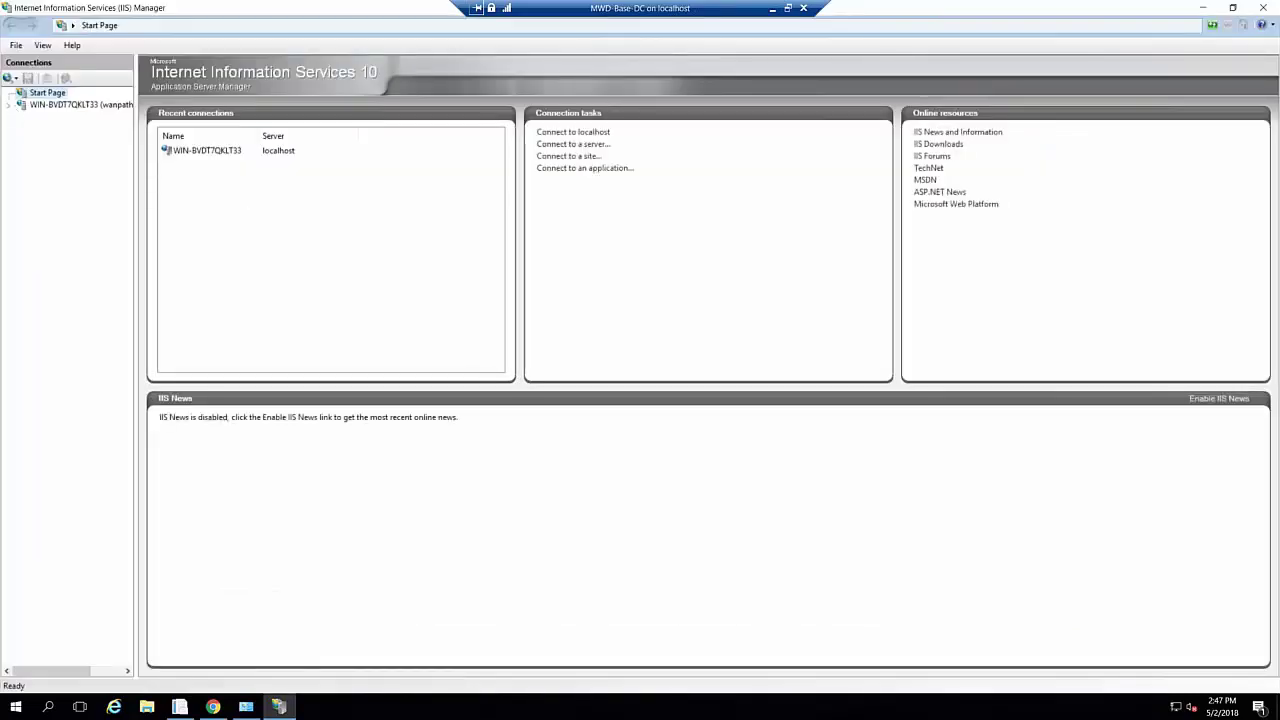
pyautogui.click(14, 105)
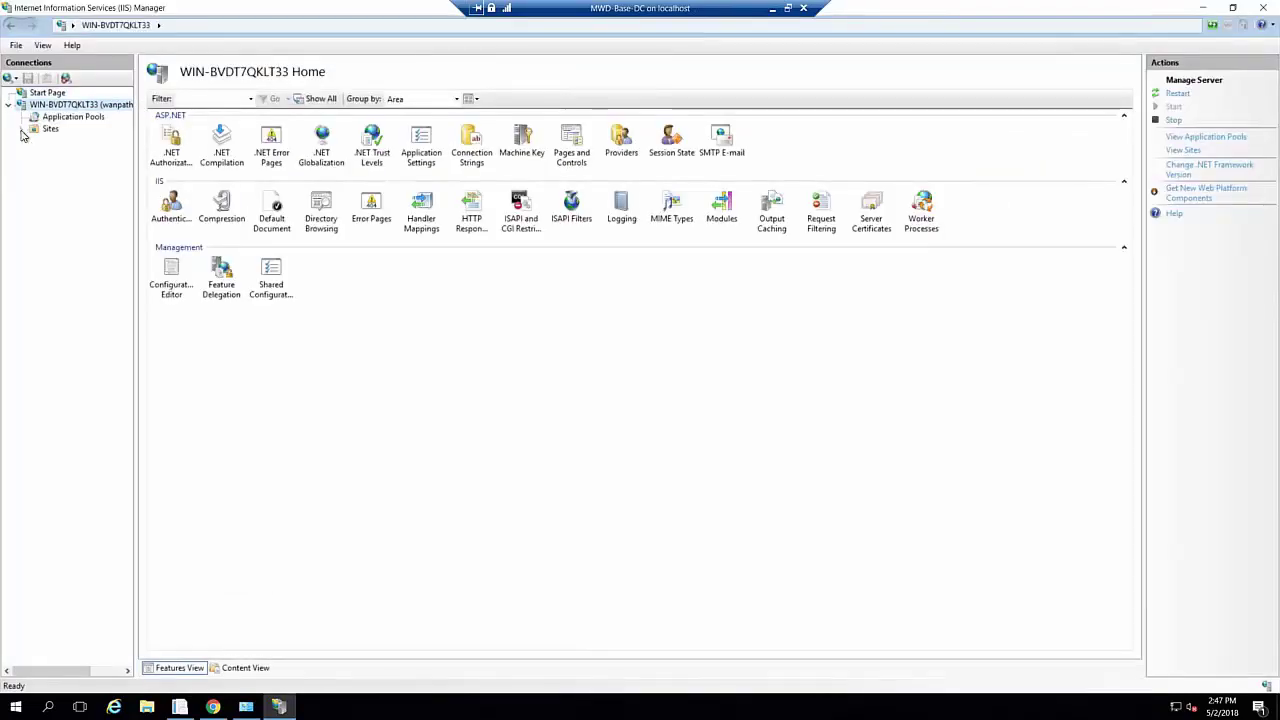
pyautogui.click(21, 129)
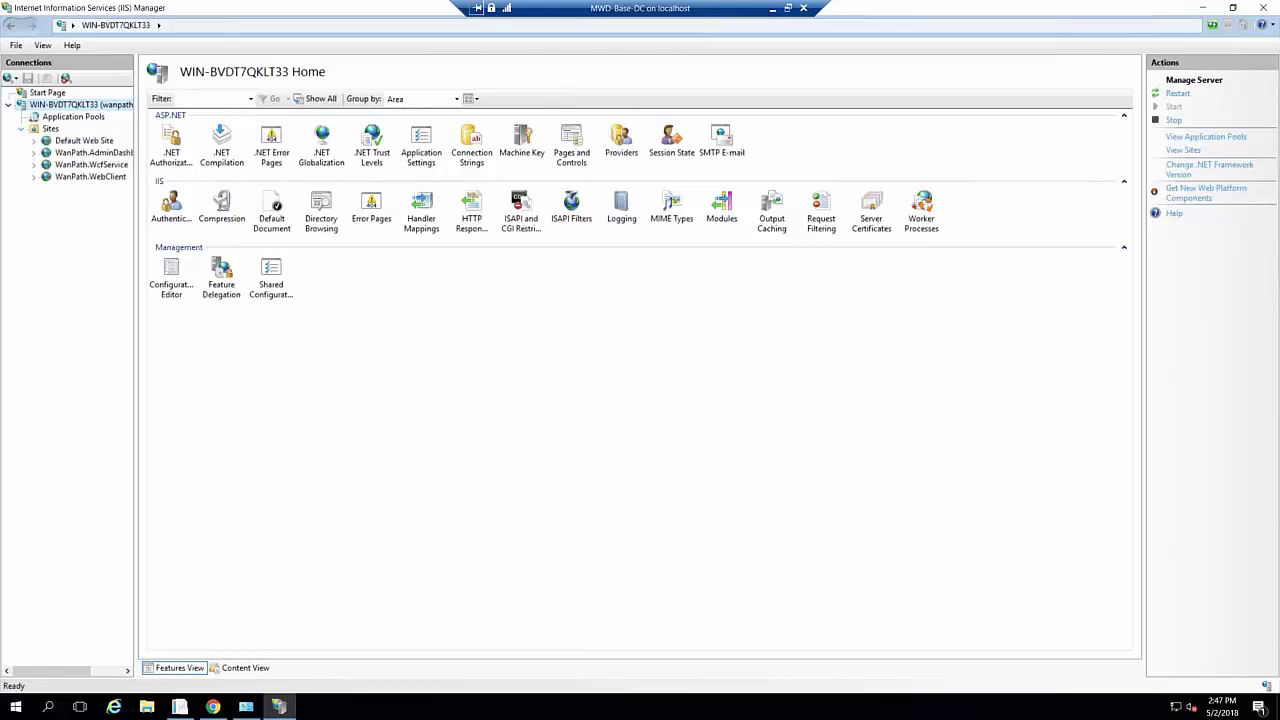
pyautogui.click(99, 181)
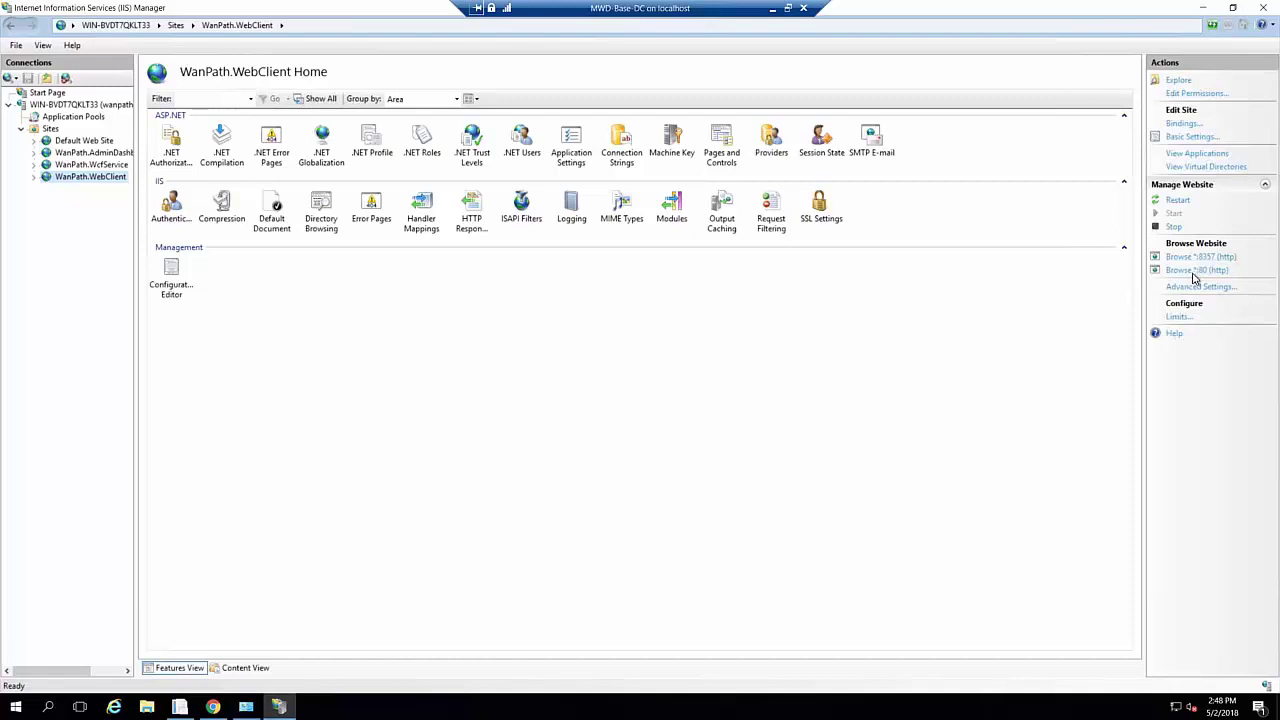
pyautogui.click(1181, 123)
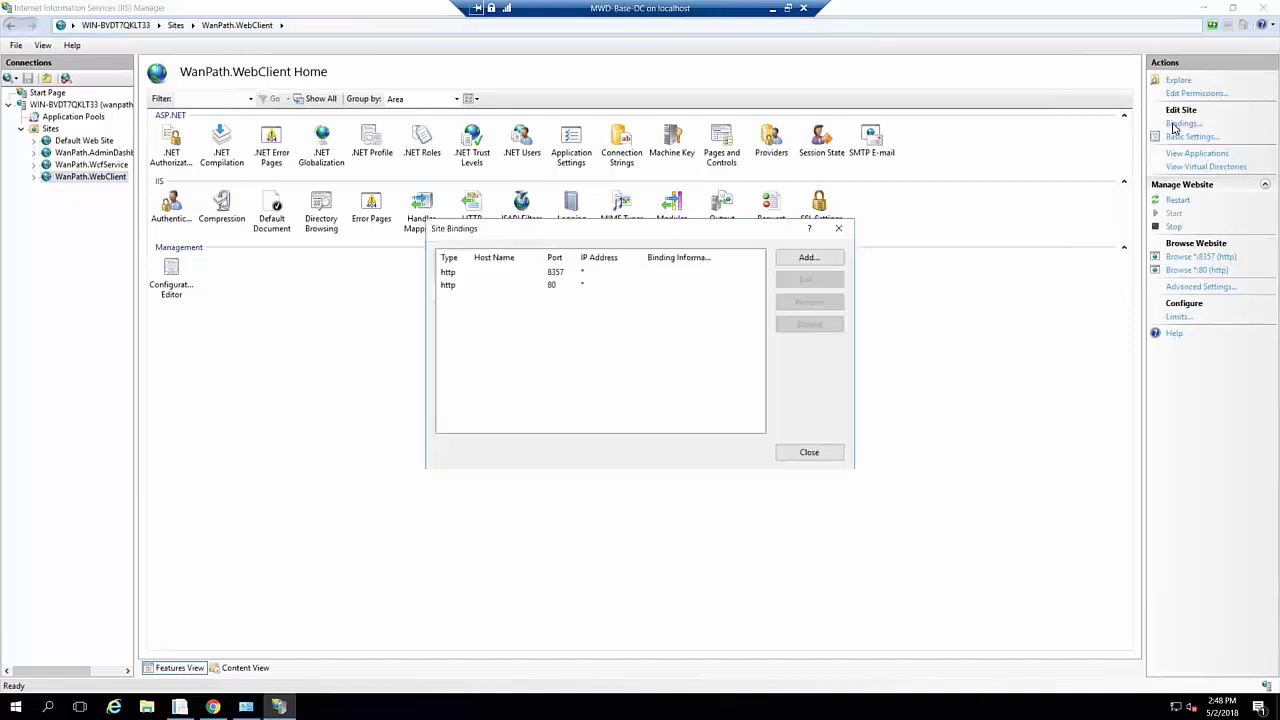
pyautogui.click(809, 258)
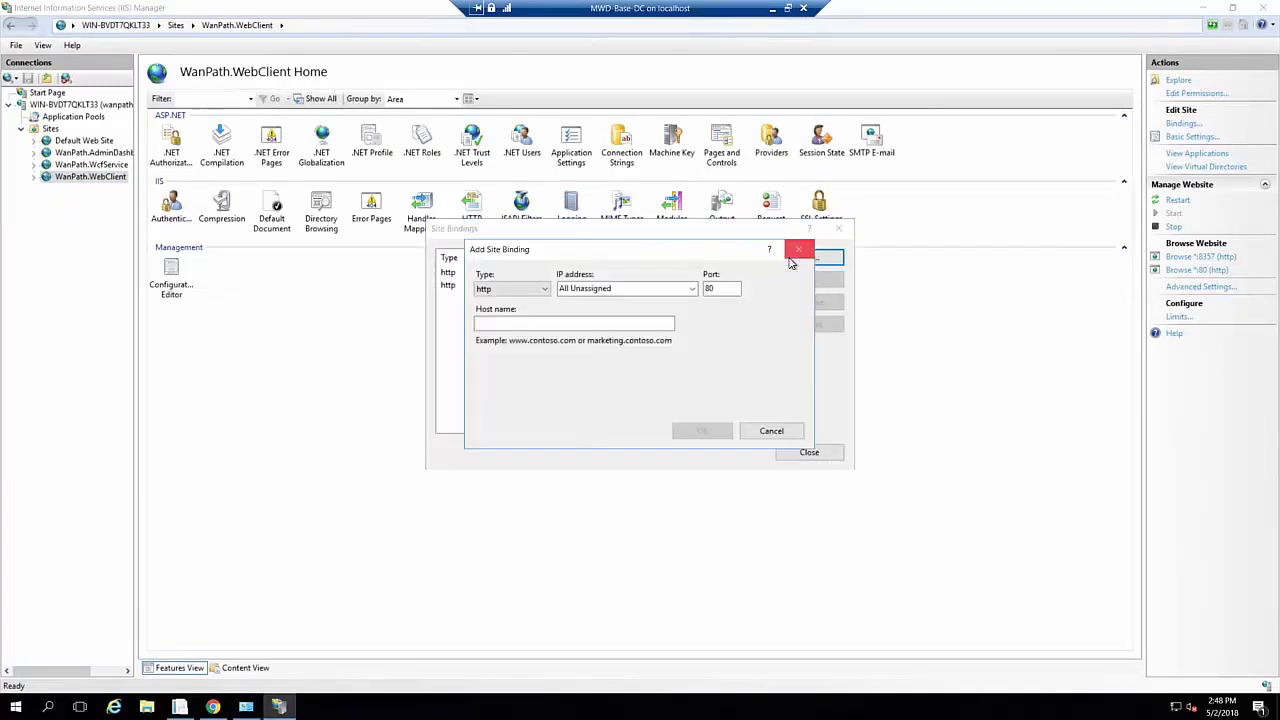
pyautogui.click(527, 291)
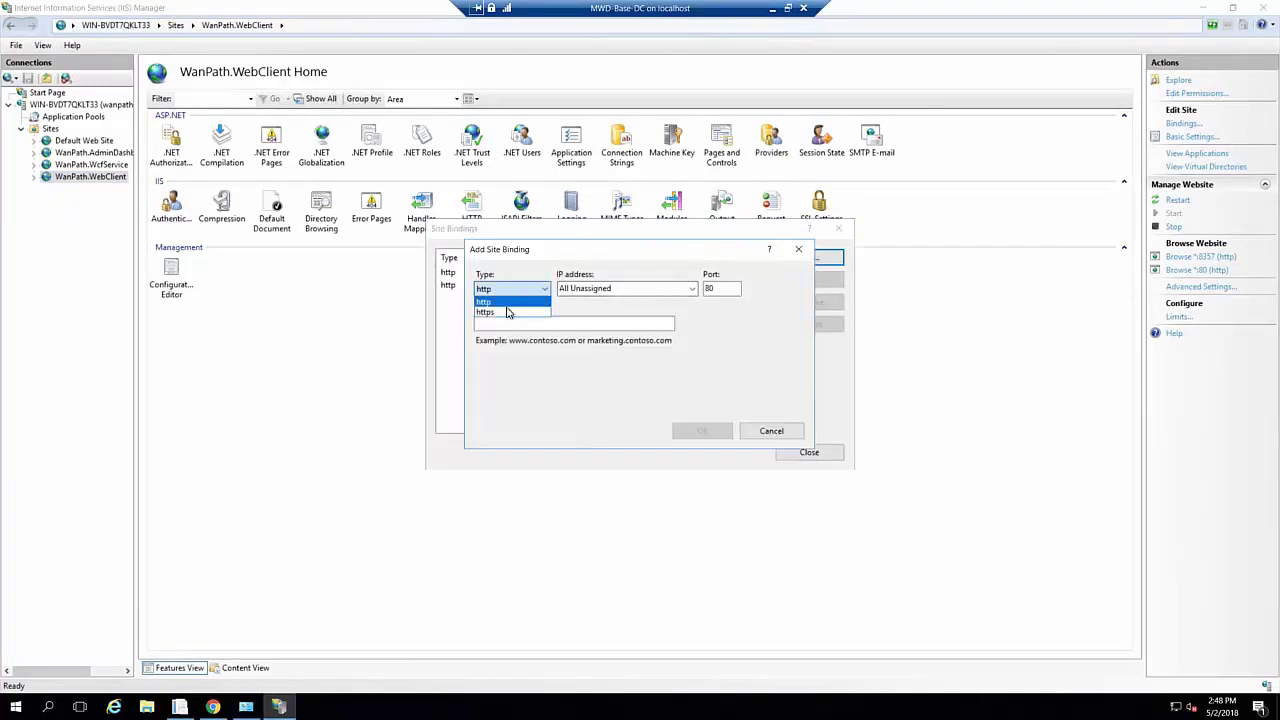
pyautogui.click(512, 312)
pyautogui.click(665, 396)
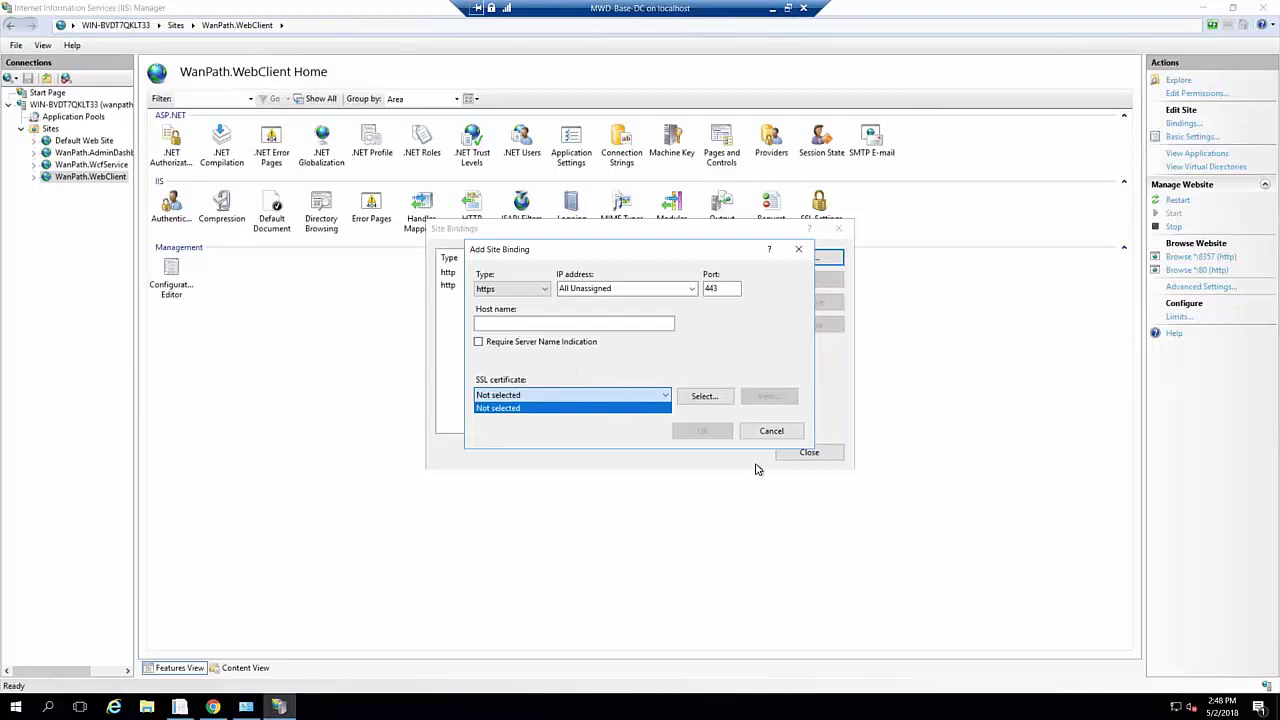
pyautogui.click(773, 434)
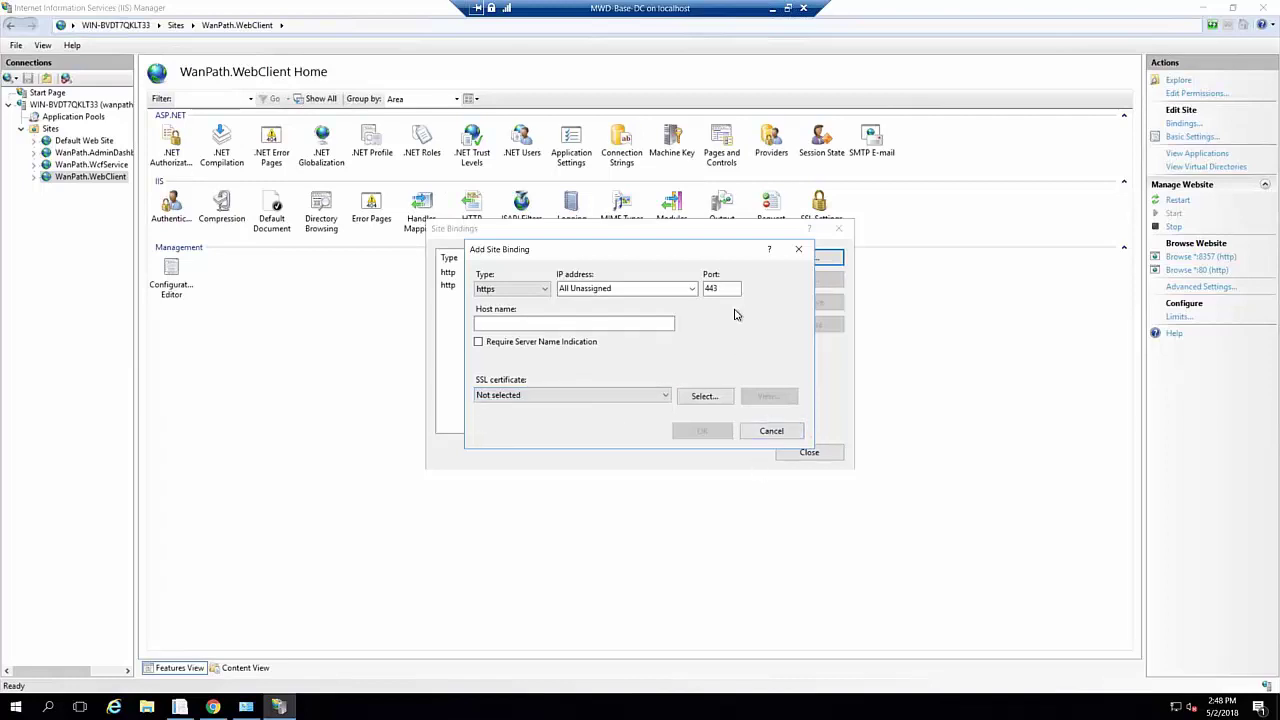
pyautogui.click(774, 433)
pyautogui.click(808, 454)
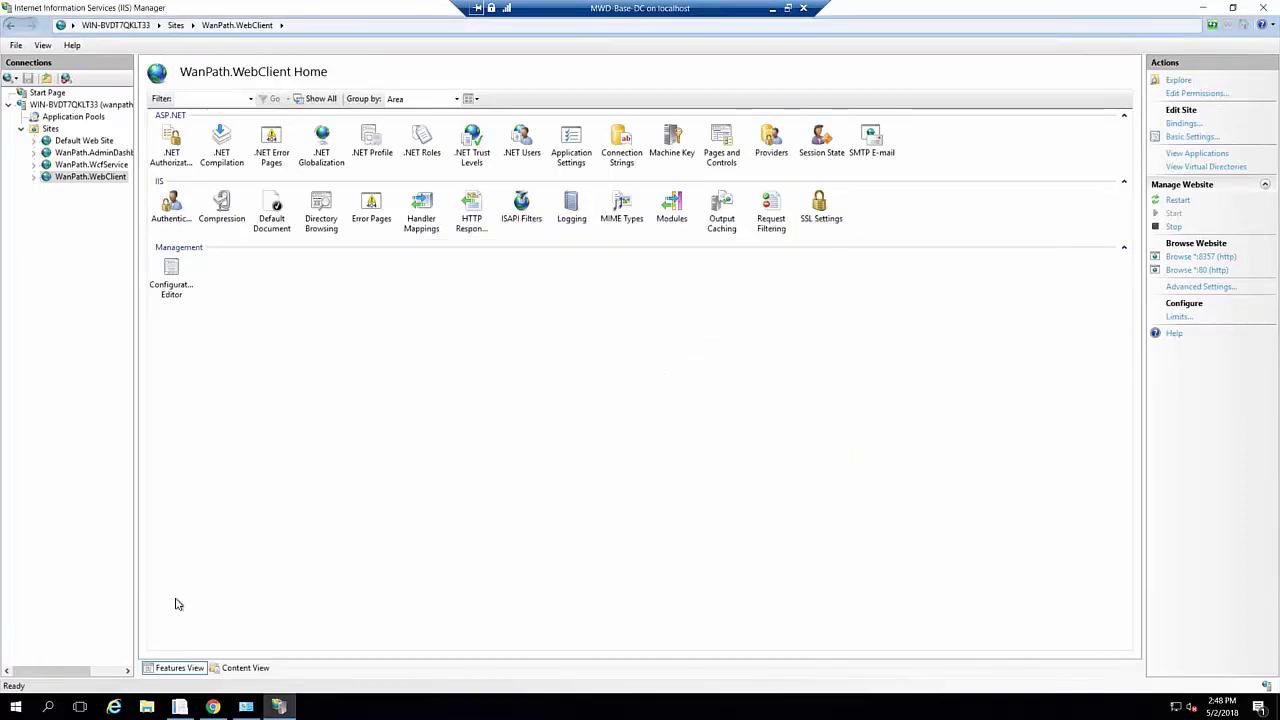
# Open Control Panel in Small icons view and go to Windows Firewall's Advanced settings
pyautogui.rightClick(6, 710)
pyautogui.click(90, 578)
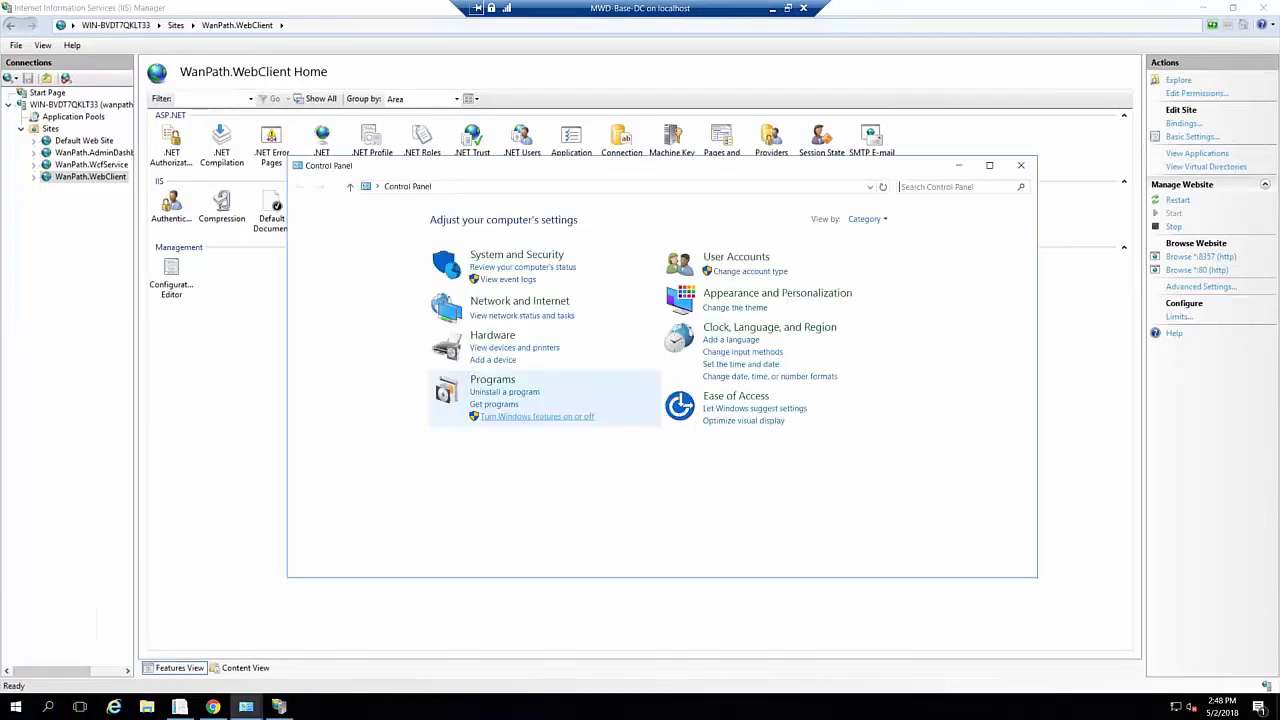
pyautogui.click(867, 219)
pyautogui.click(880, 267)
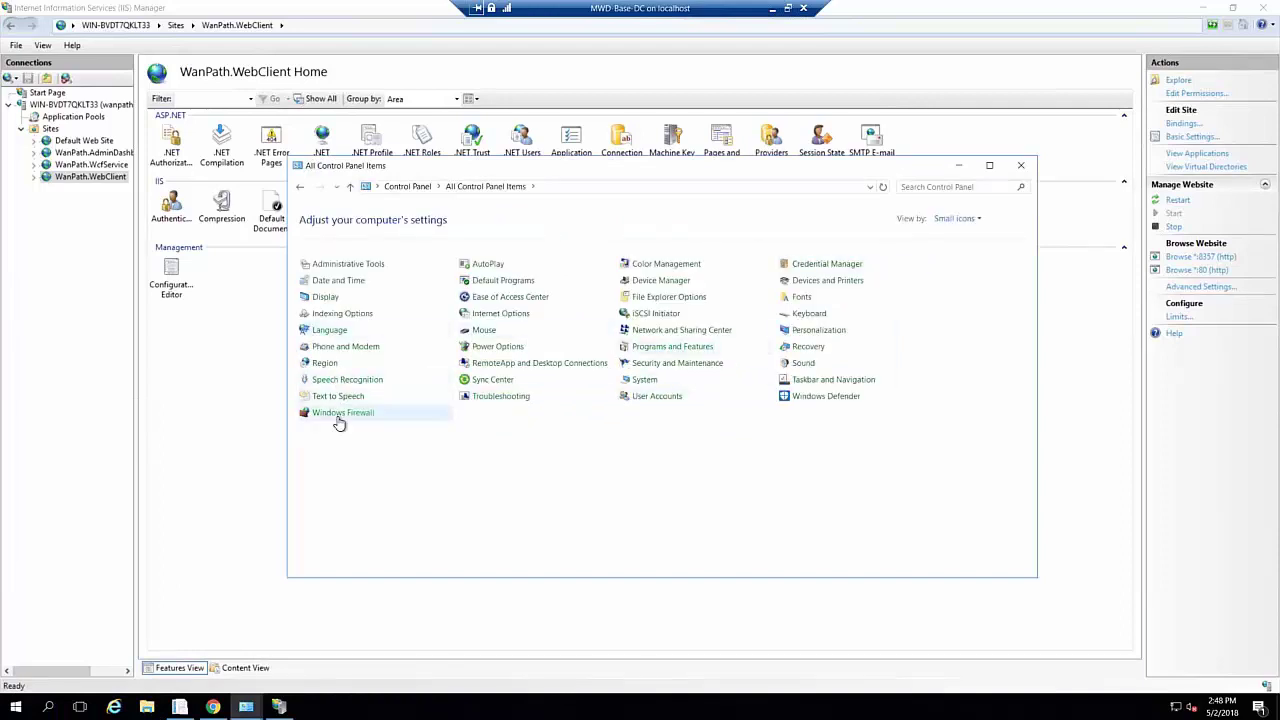
pyautogui.click(396, 417)
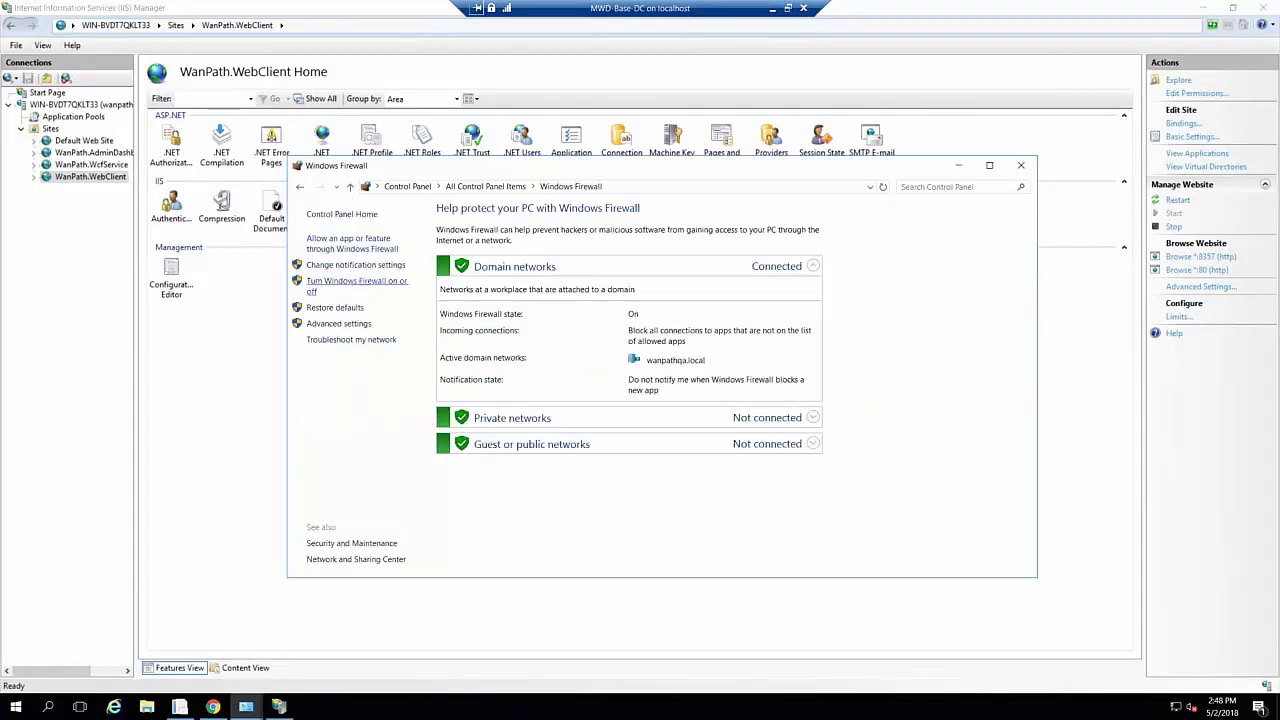
pyautogui.click(345, 324)
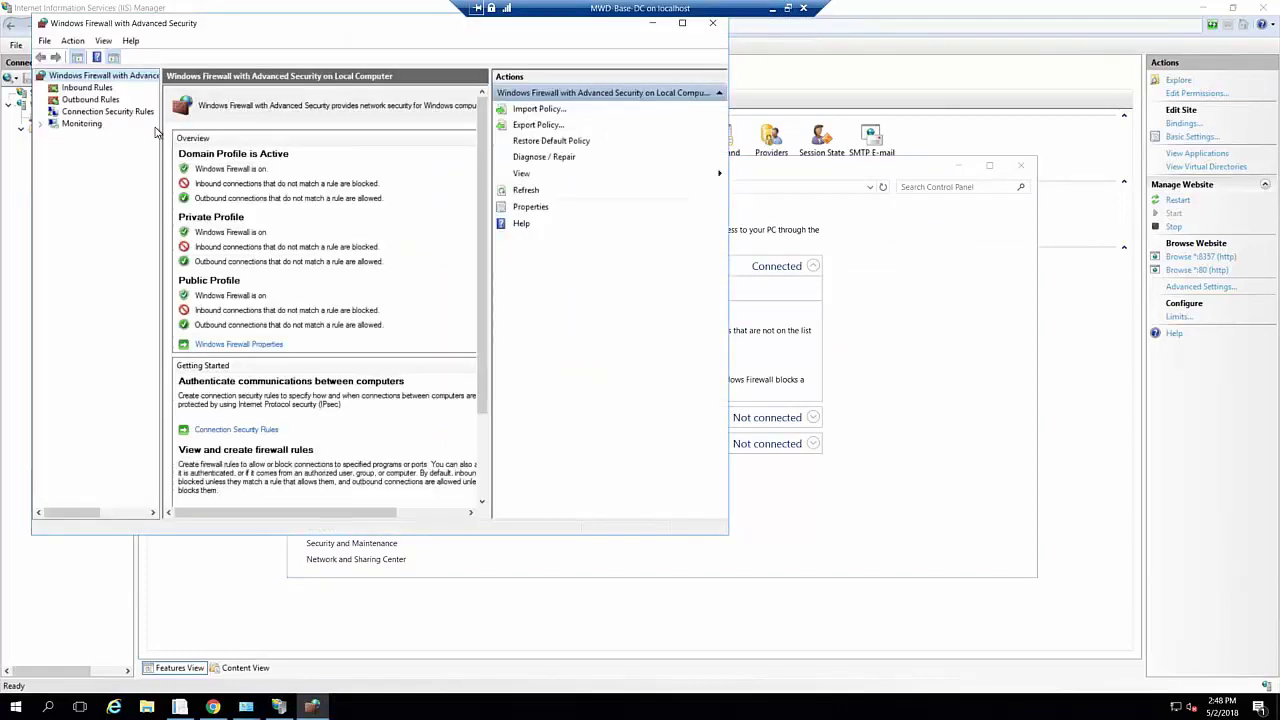
# Start a new inbound port rule covering ports 80 and 443
pyautogui.click(90, 88)
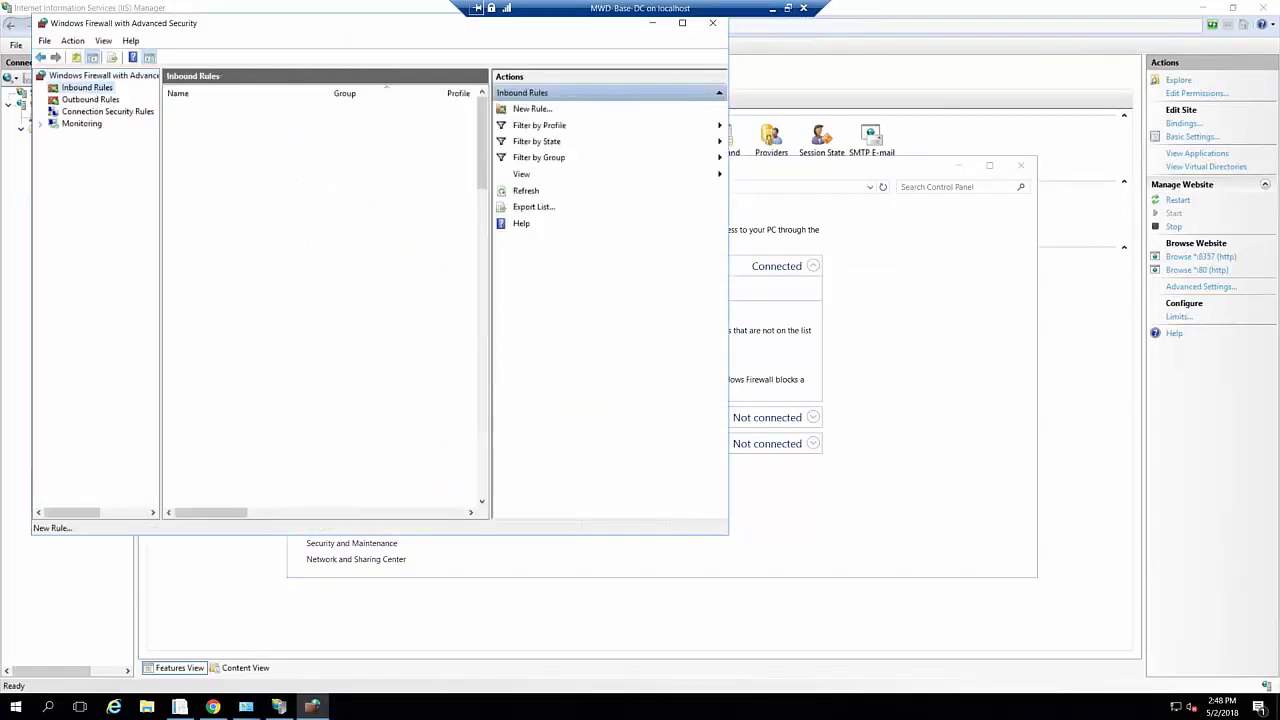
pyautogui.click(532, 109)
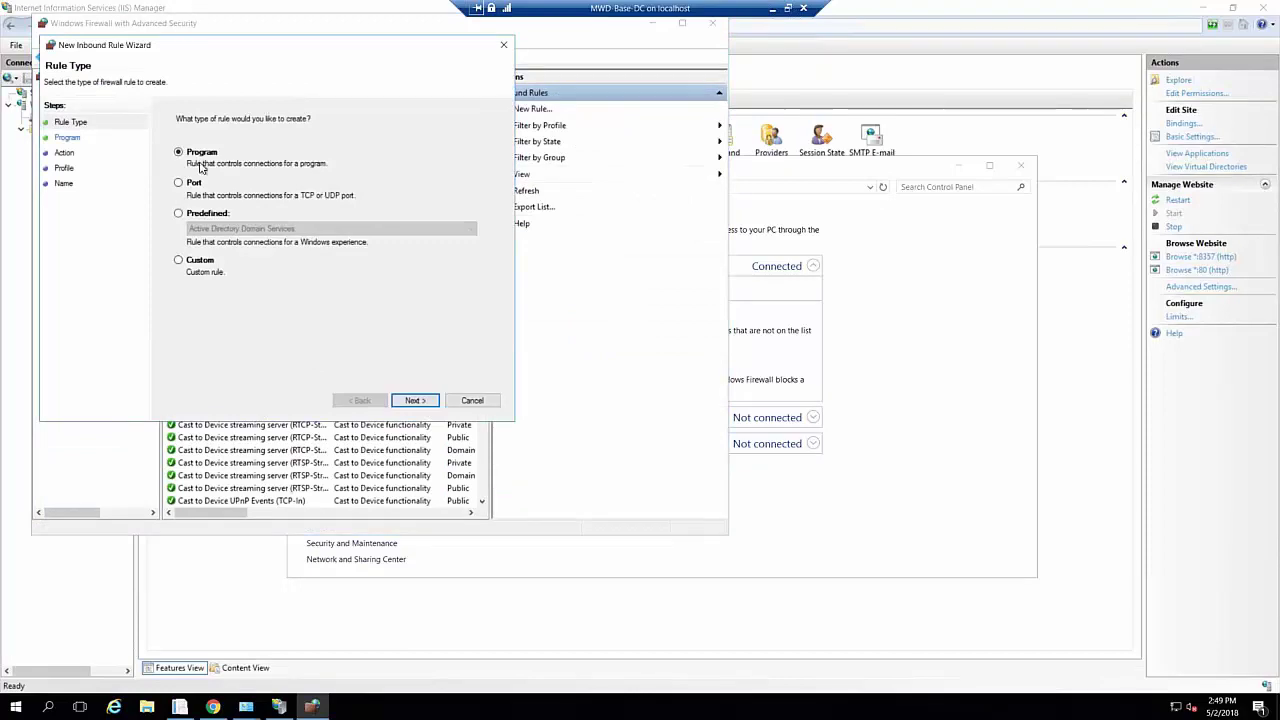
pyautogui.click(178, 182)
pyautogui.click(415, 400)
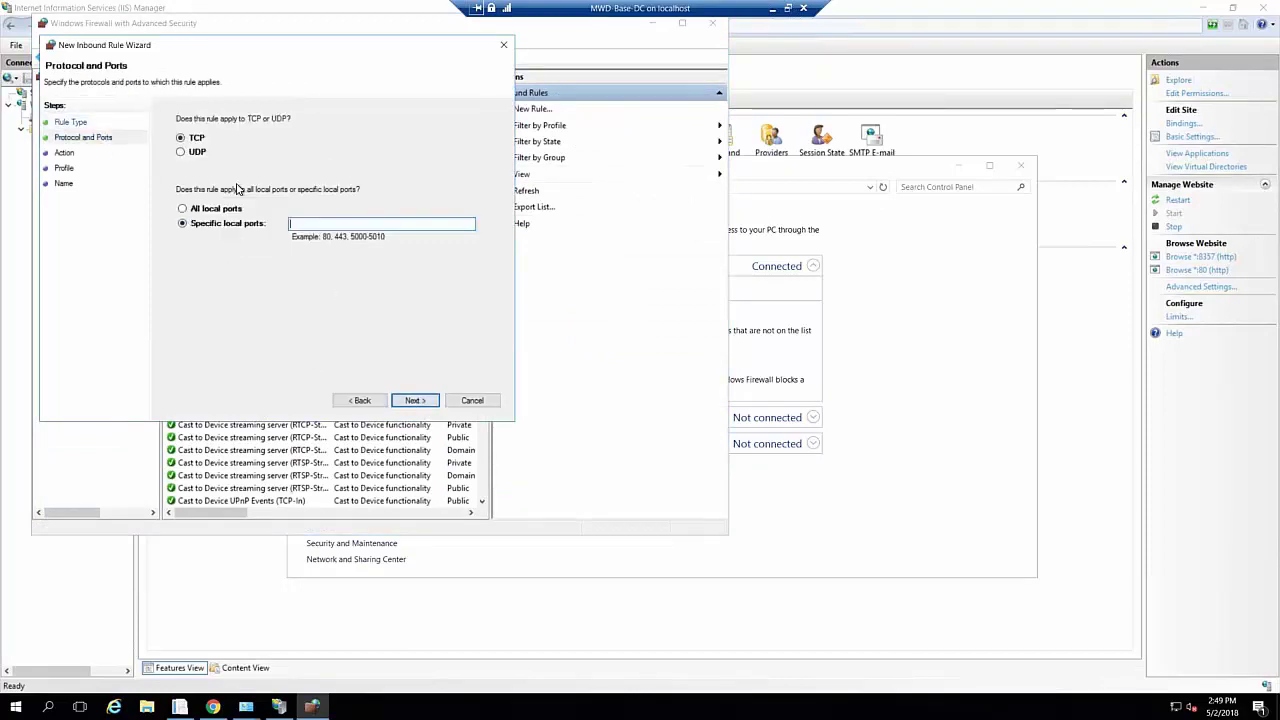
pyautogui.write('80, 443')
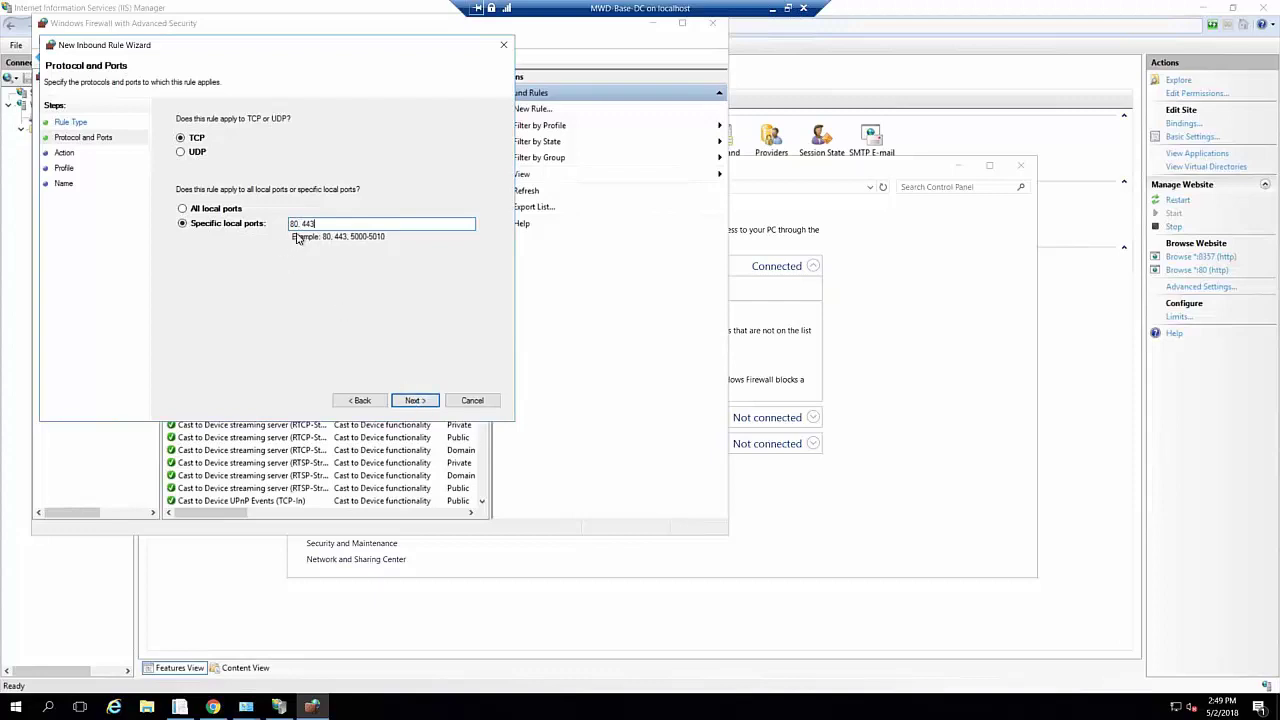
pyautogui.click(416, 401)
# Name the rule 'MWD Website', finish it, and close both firewall windows
pyautogui.click(416, 401)
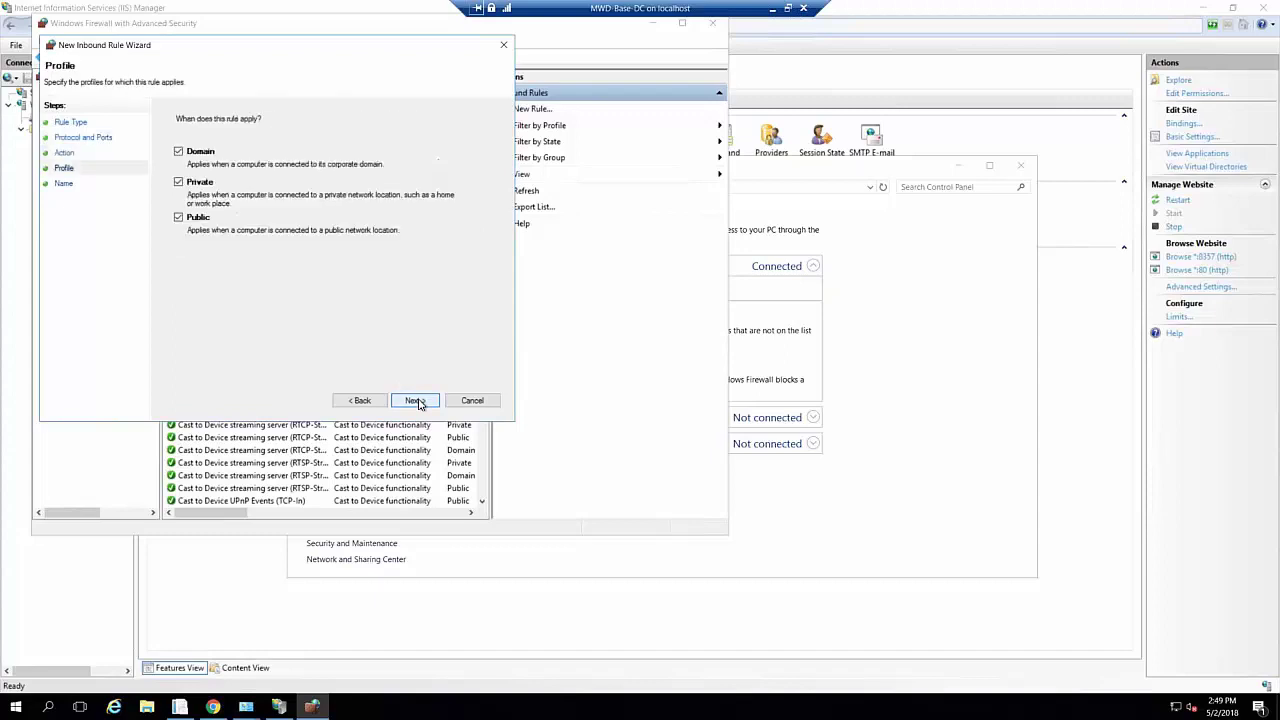
pyautogui.click(416, 401)
pyautogui.click(416, 401)
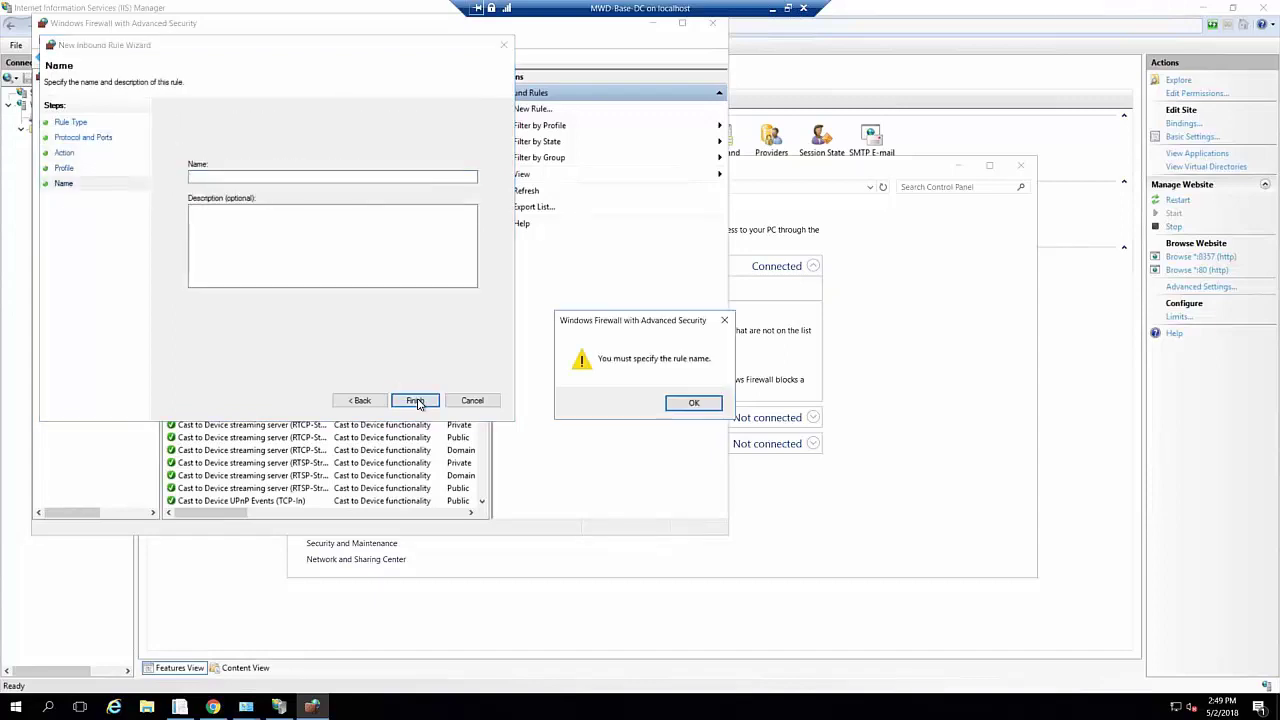
pyautogui.click(693, 402)
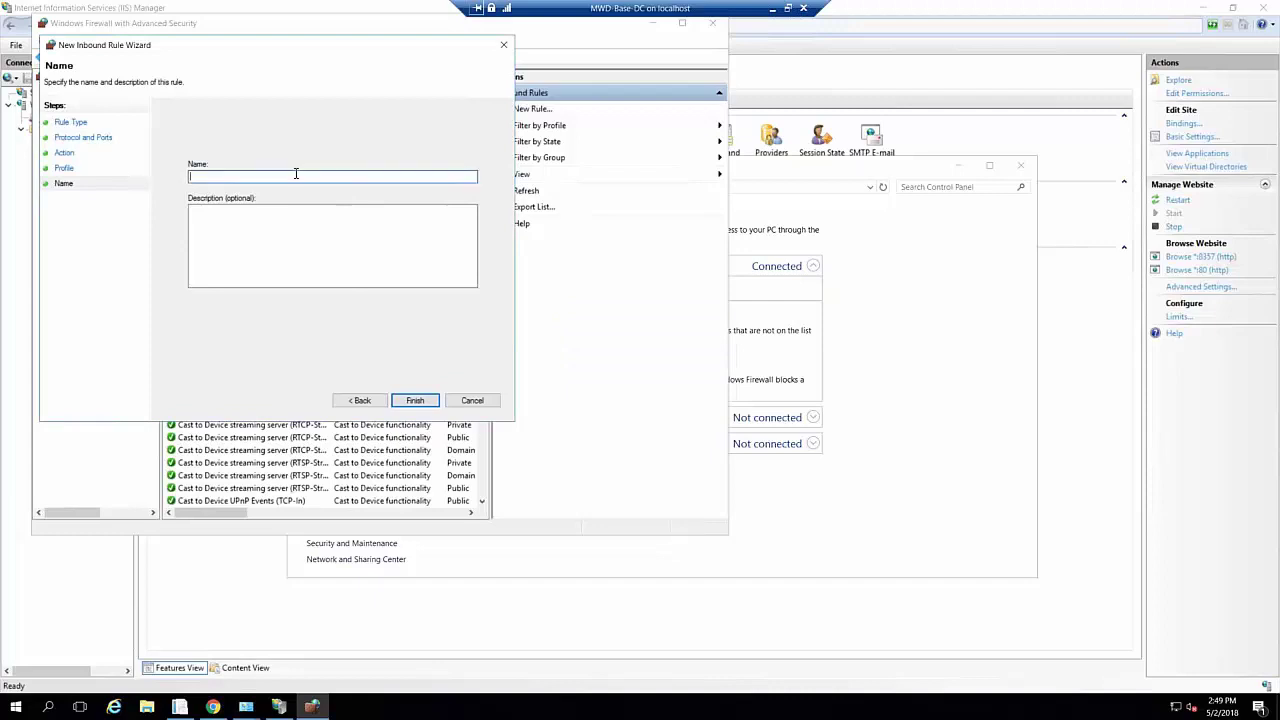
pyautogui.write('MWD Webs')
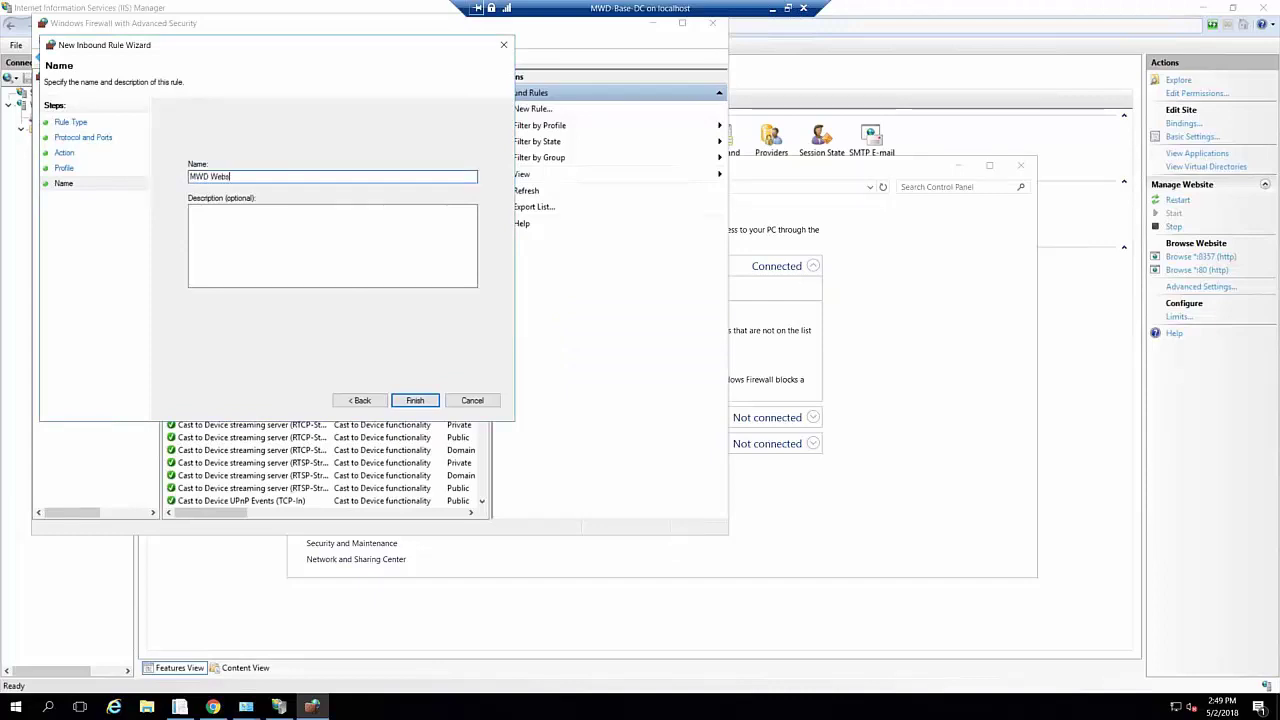
pyautogui.write('ite')
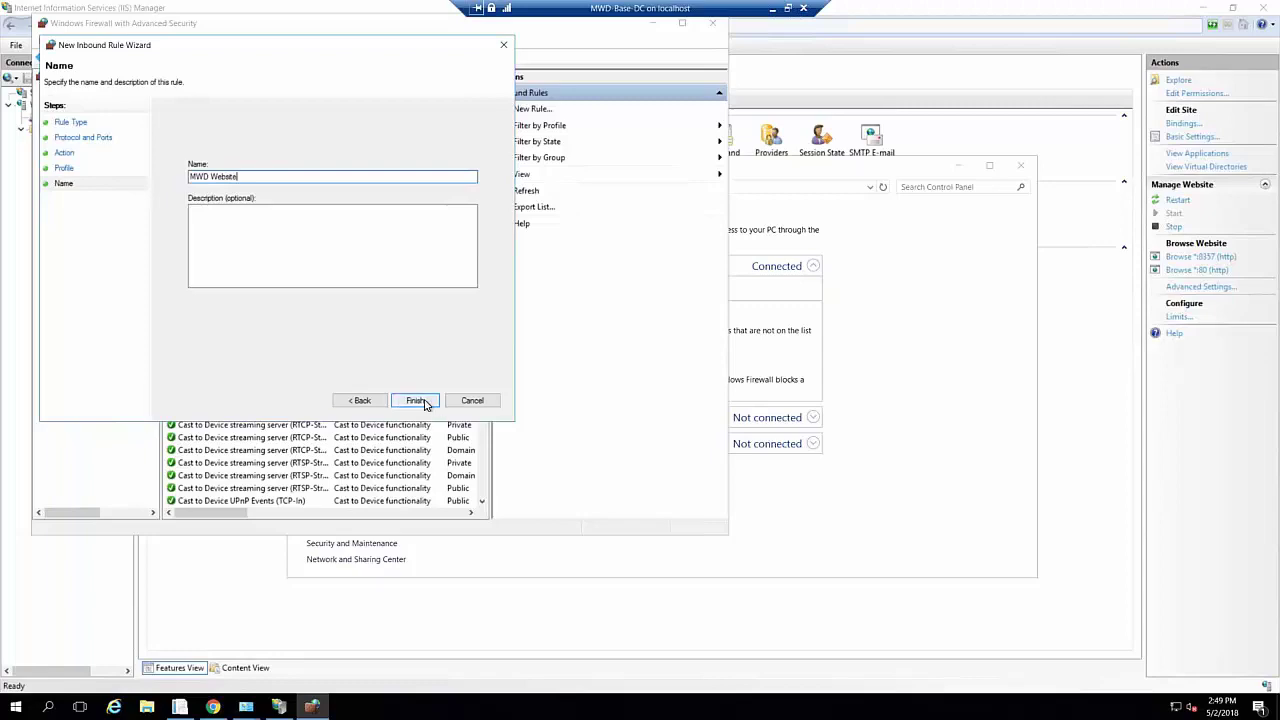
pyautogui.click(420, 402)
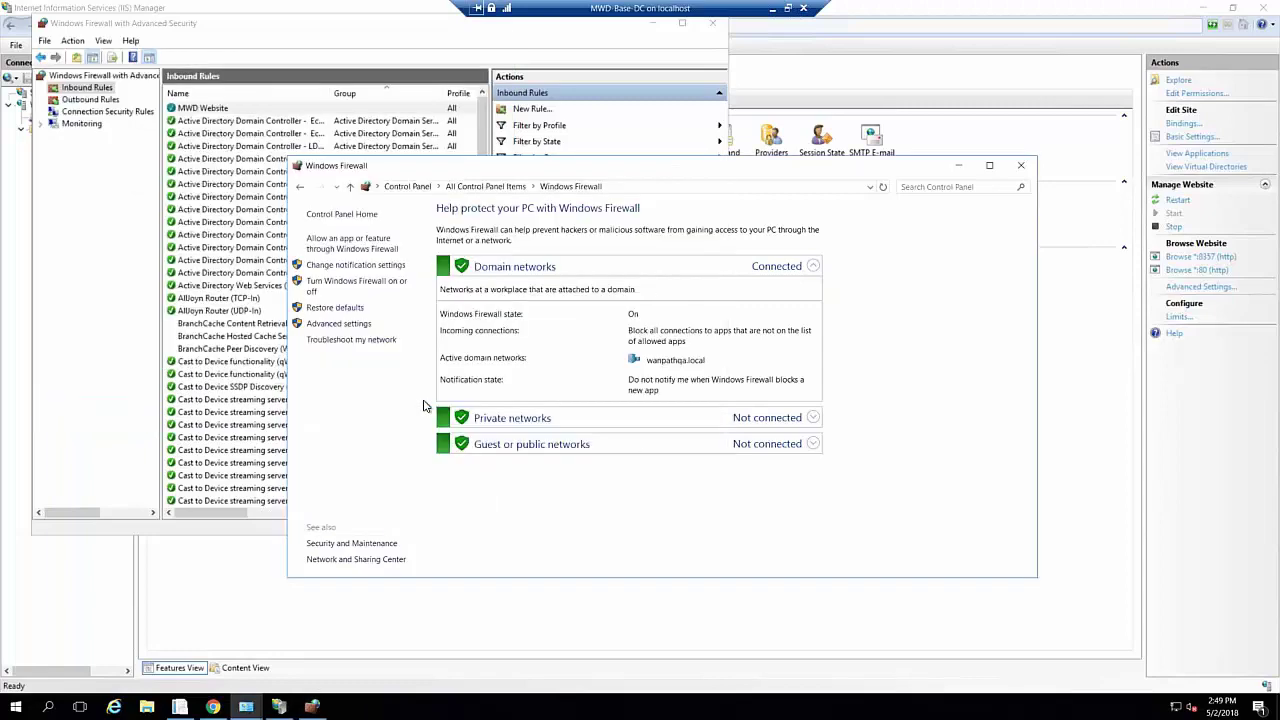
pyautogui.click(1020, 165)
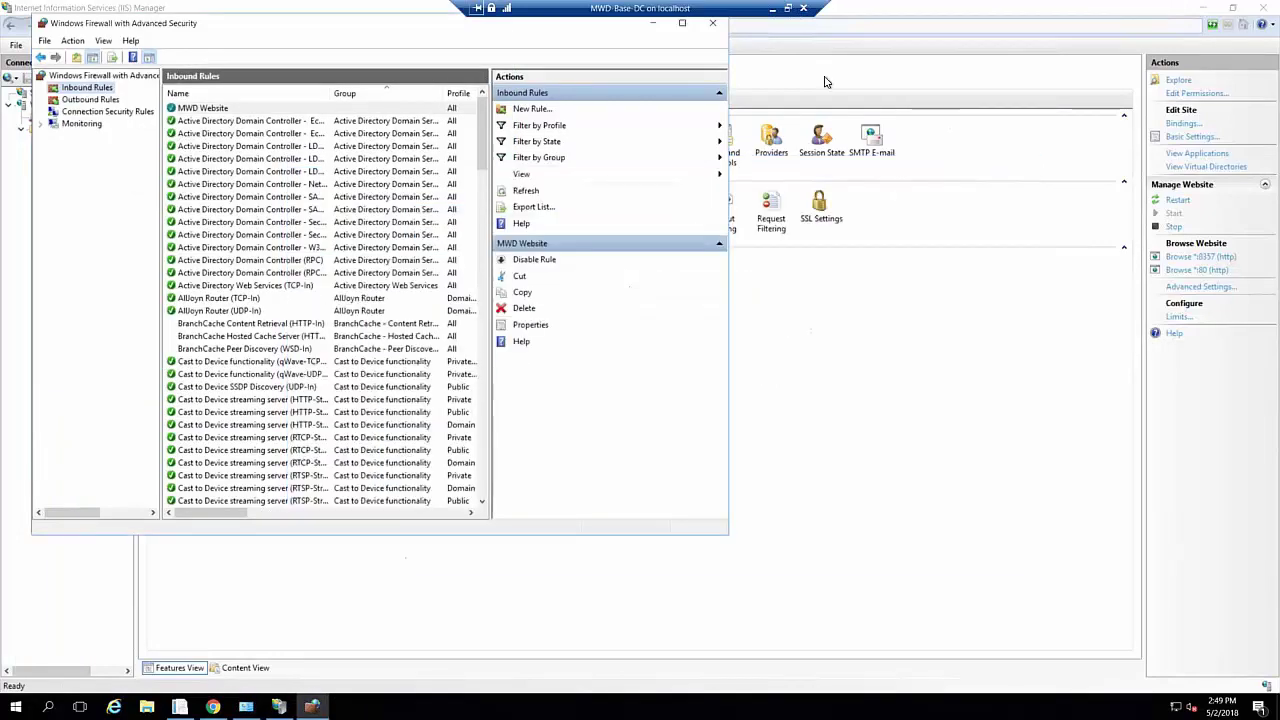
pyautogui.click(712, 22)
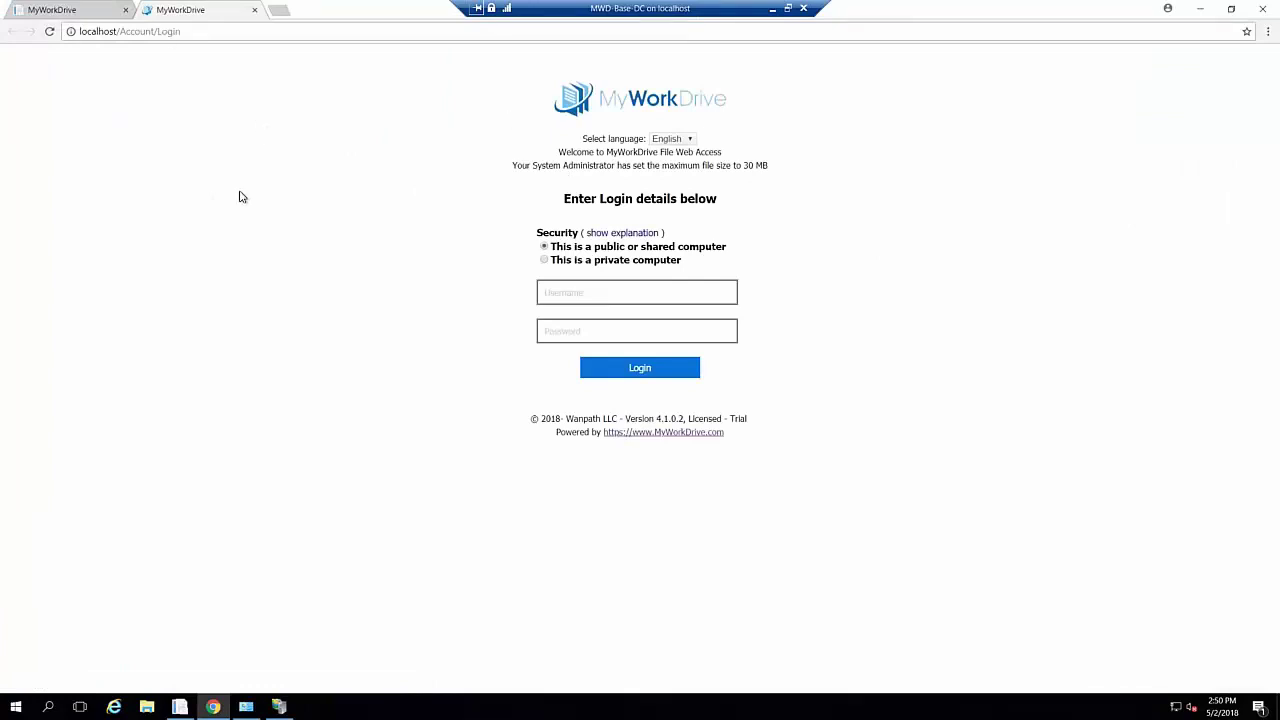
# Sign in to the Web File Browser with the administrator username and password
pyautogui.click(644, 290)
pyautogui.click(621, 291)
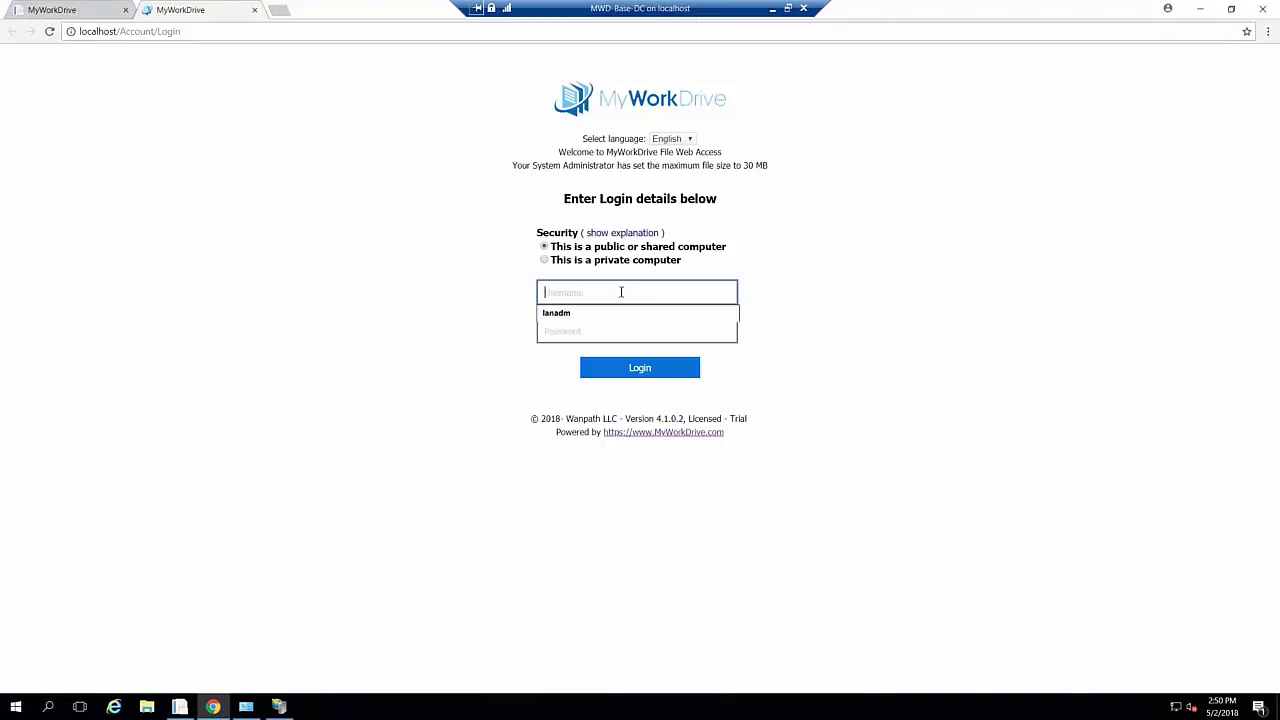
pyautogui.write('wanadmin')
pyautogui.press('Tab')
pyautogui.write('••••••••••')
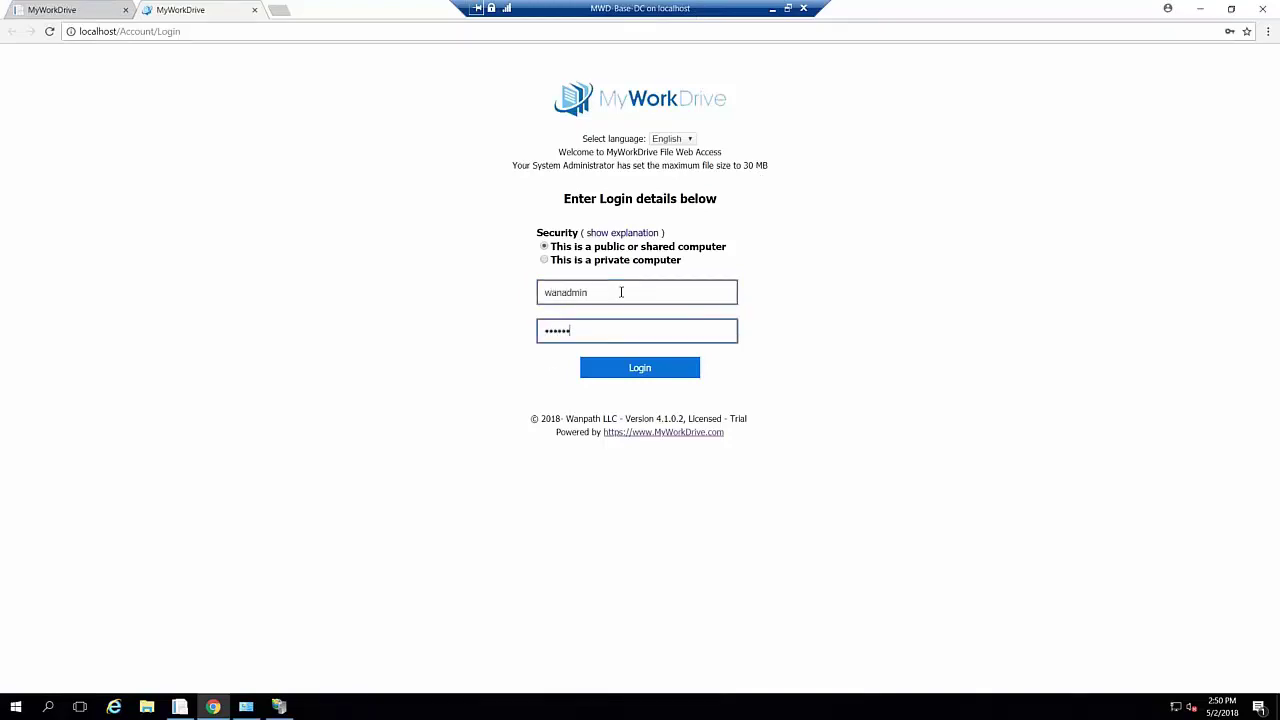
pyautogui.press('Return')
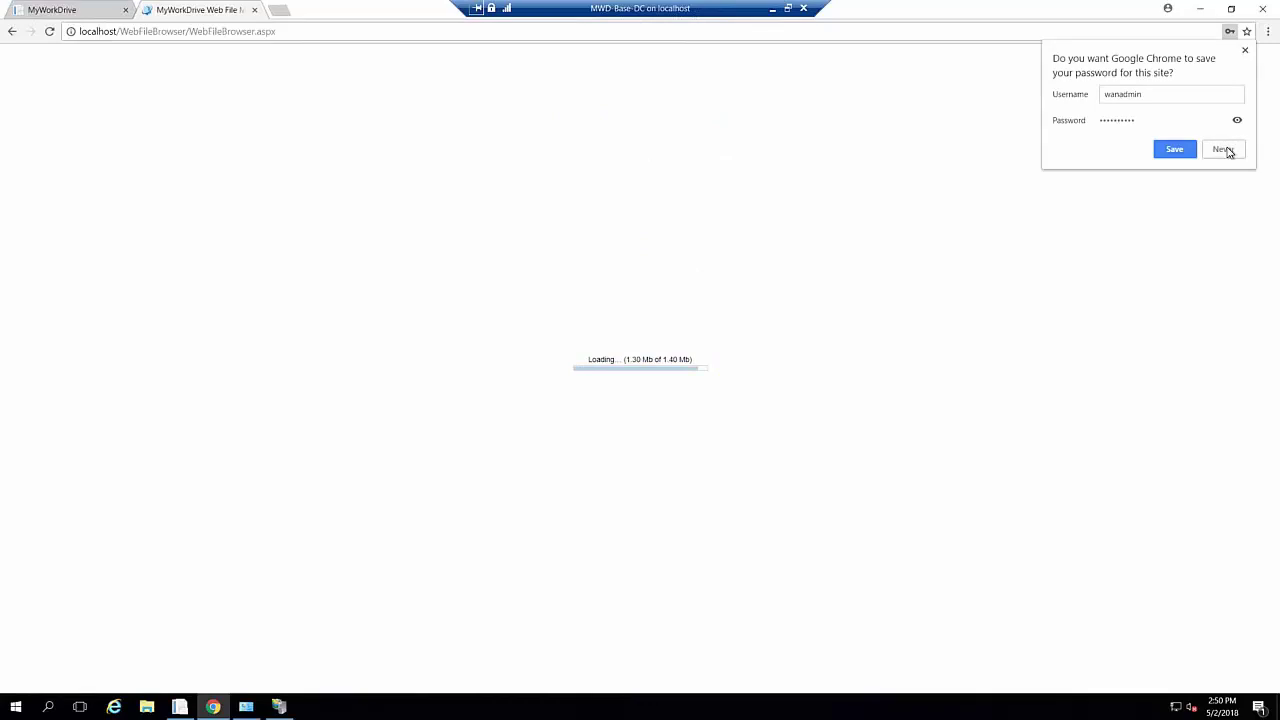
# Decline saving the password, open the Share folder, then return to the Server Admin tab
pyautogui.click(1224, 150)
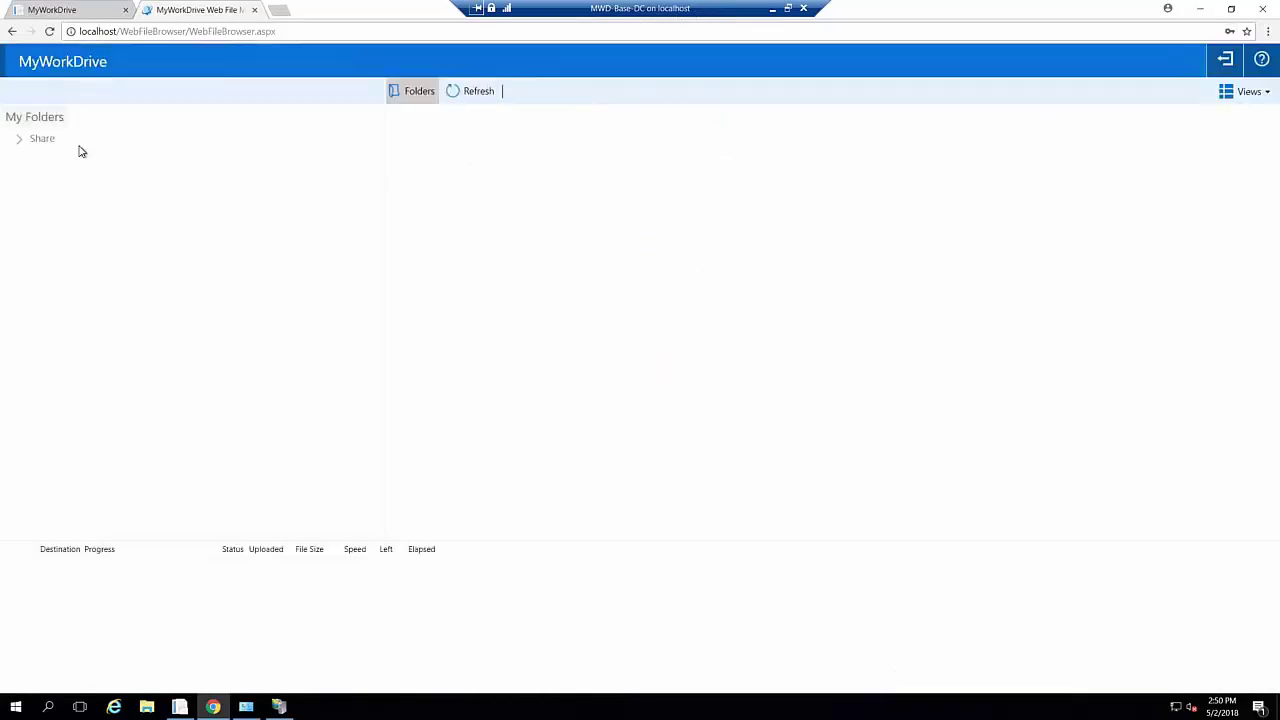
pyautogui.click(33, 142)
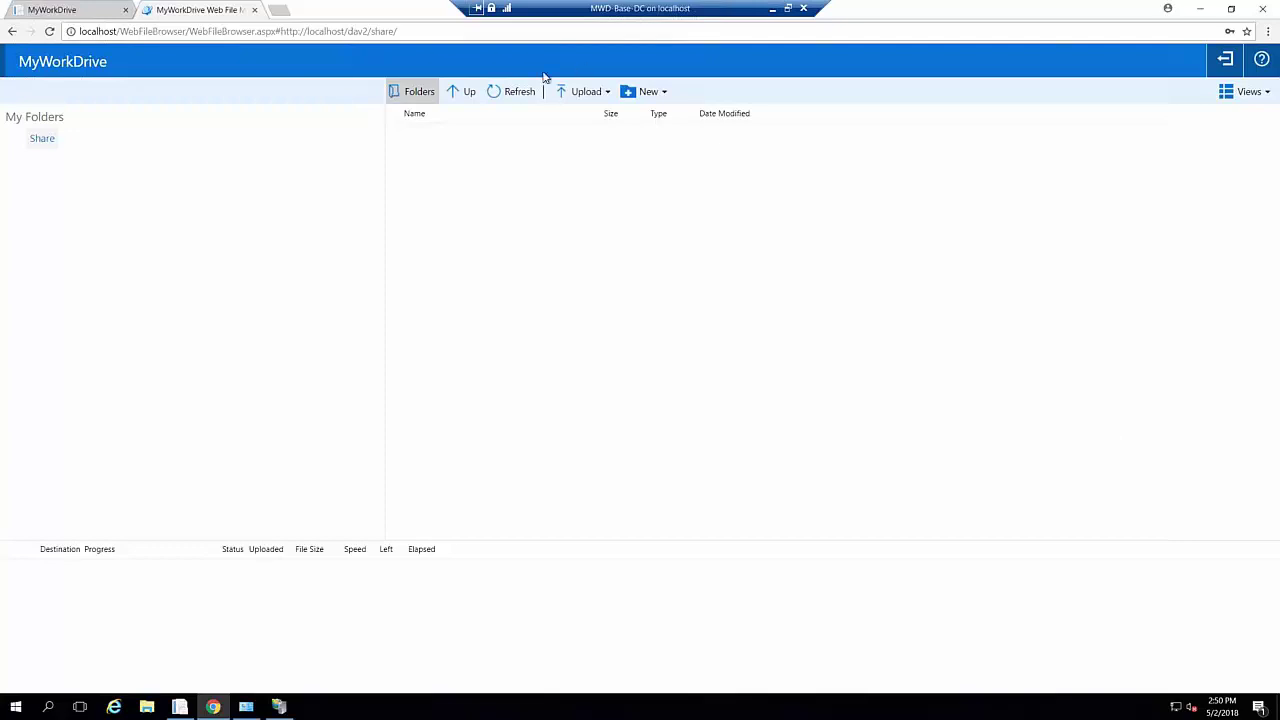
pyautogui.click(65, 10)
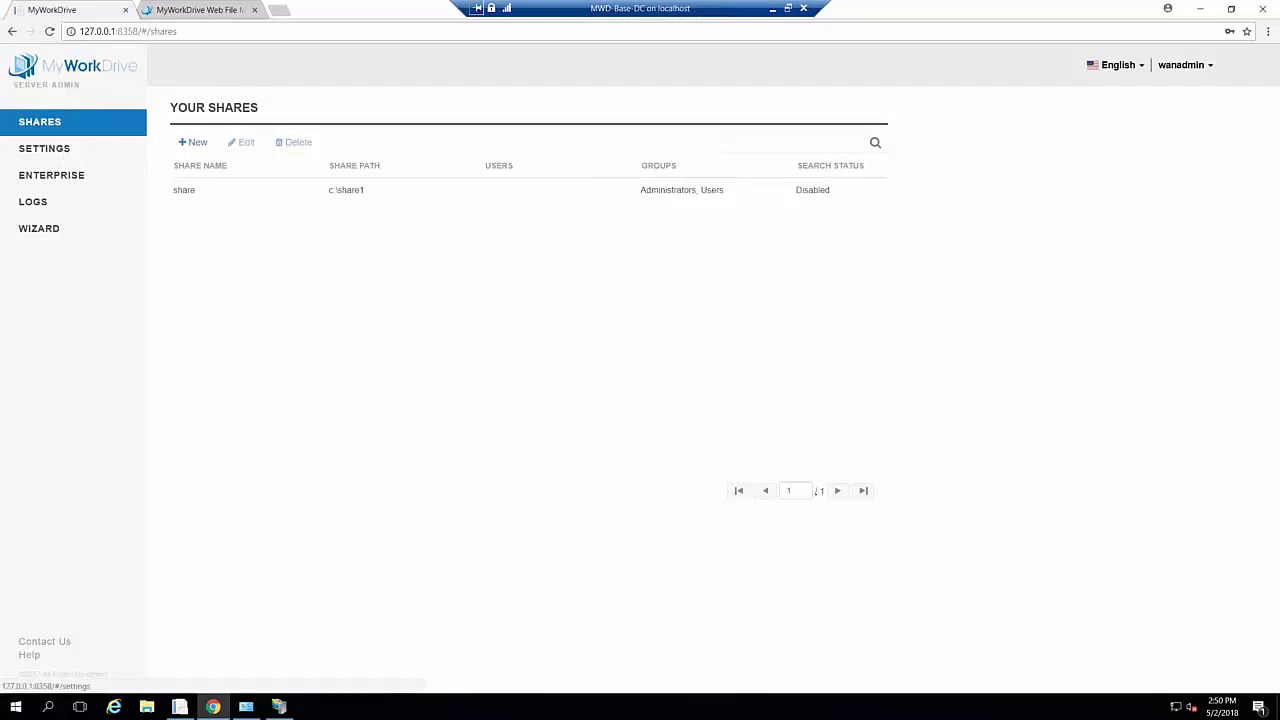
# Open Settings and expand, then collapse, License Info to review the trial license details
pyautogui.click(44, 148)
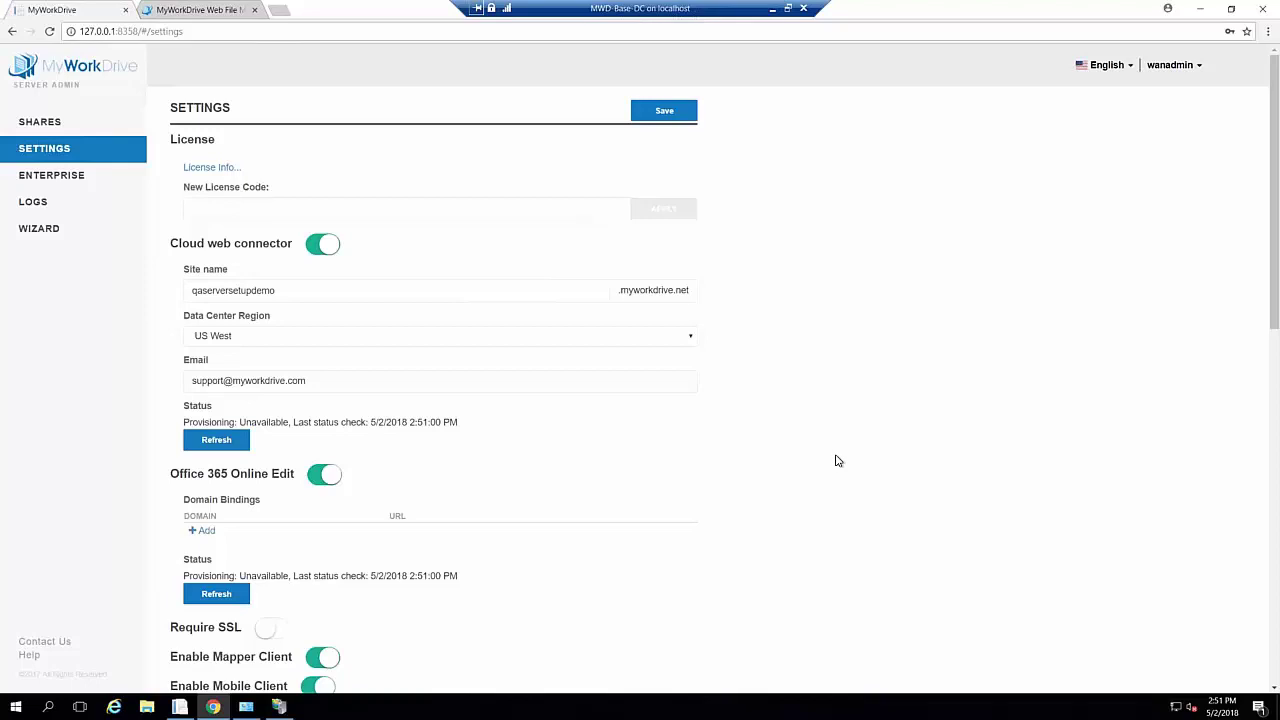
pyautogui.scroll(-2, 838, 461)
pyautogui.scroll(2, 838, 461)
pyautogui.click(211, 168)
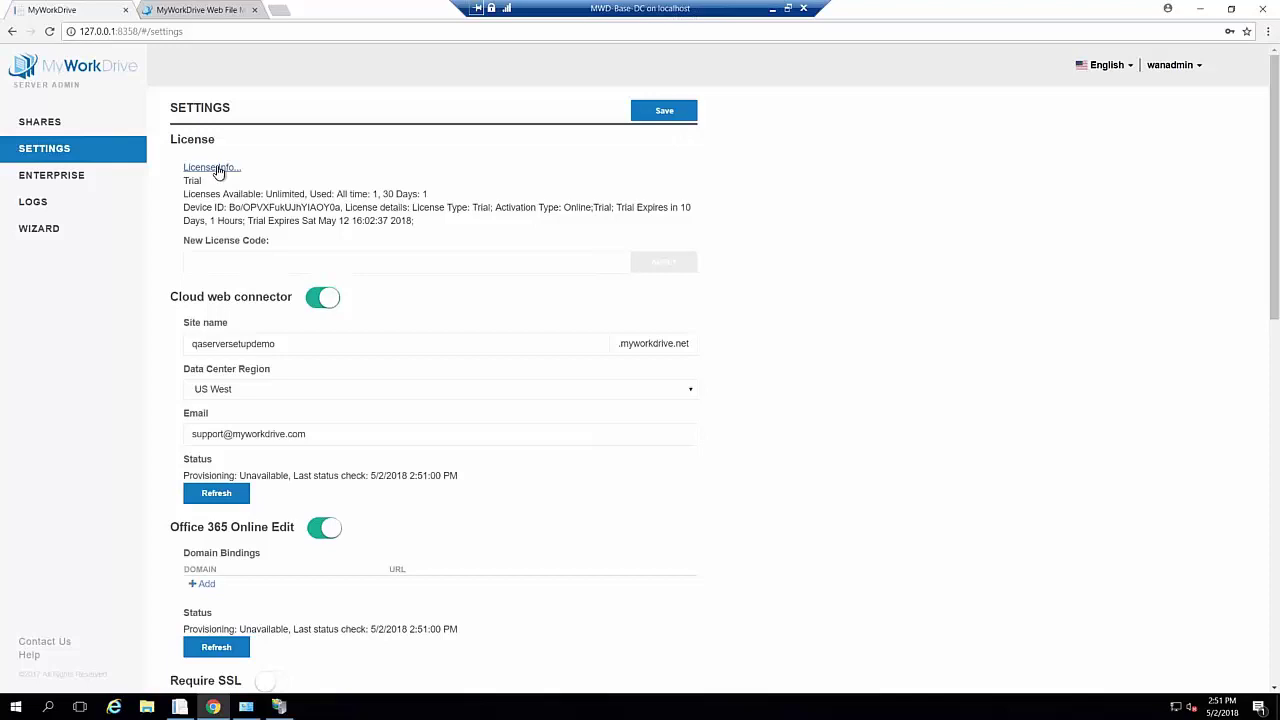
pyautogui.click(213, 168)
pyautogui.scroll(-2, 765, 462)
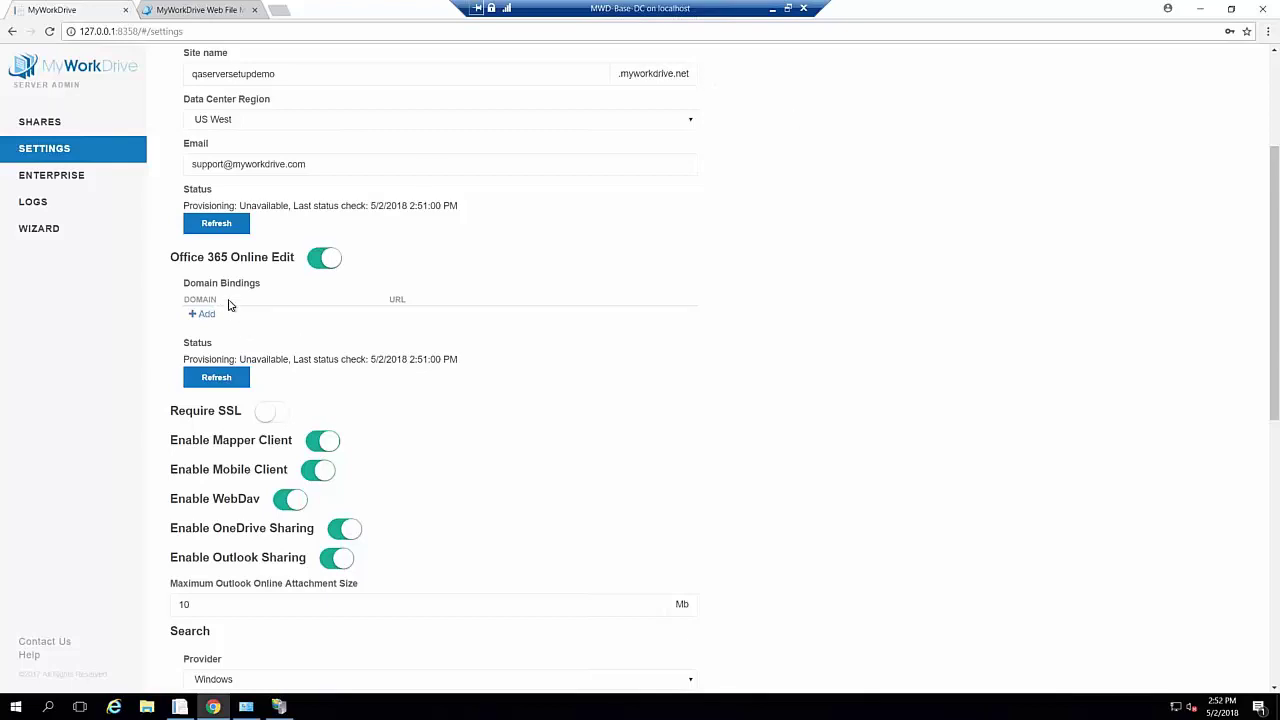
pyautogui.click(210, 318)
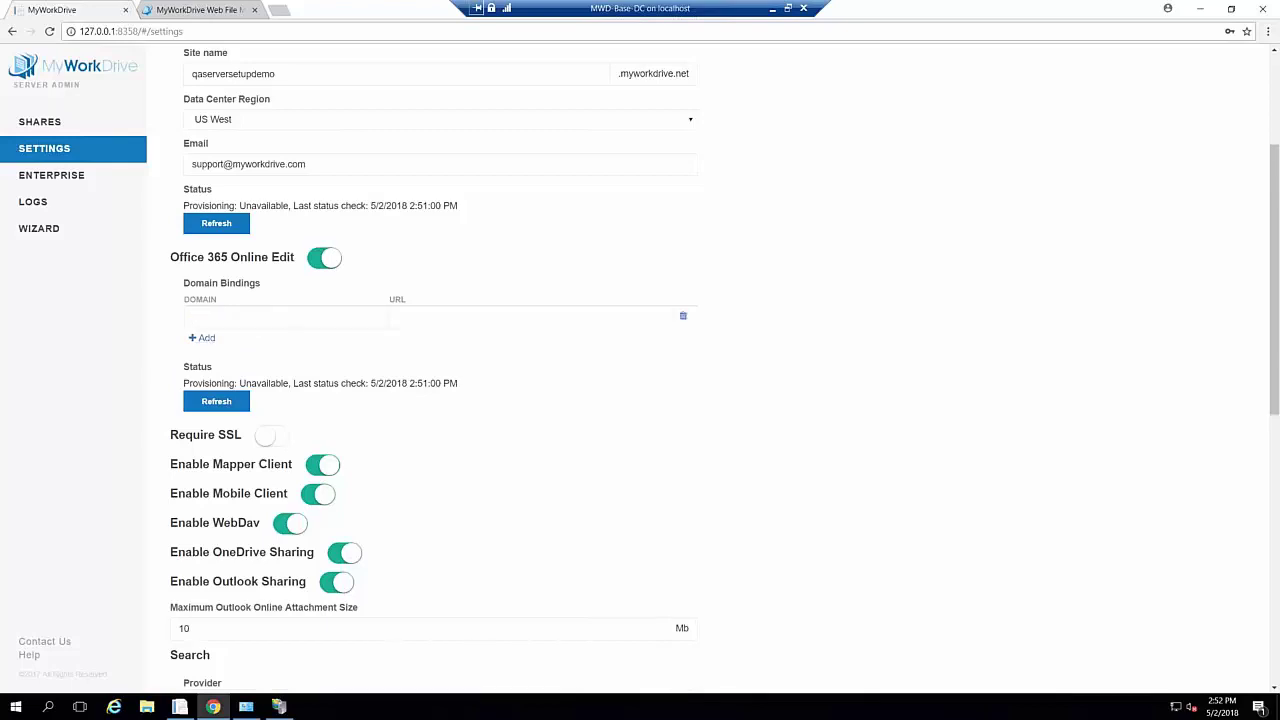
pyautogui.write('qq')
pyautogui.press('BackSpace')
pyautogui.write('asetup.com')
pyautogui.click(398, 317)
pyautogui.write('https://qaserverse')
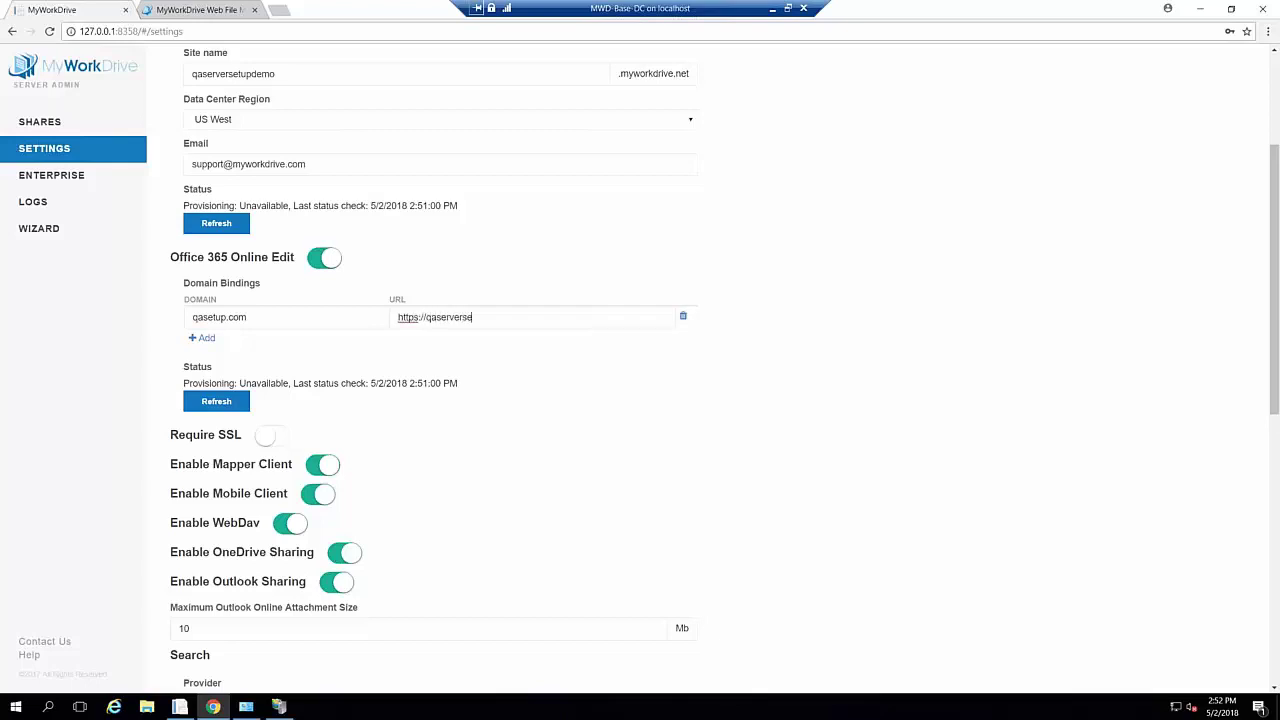
pyautogui.write('tupdemo.myworkdr')
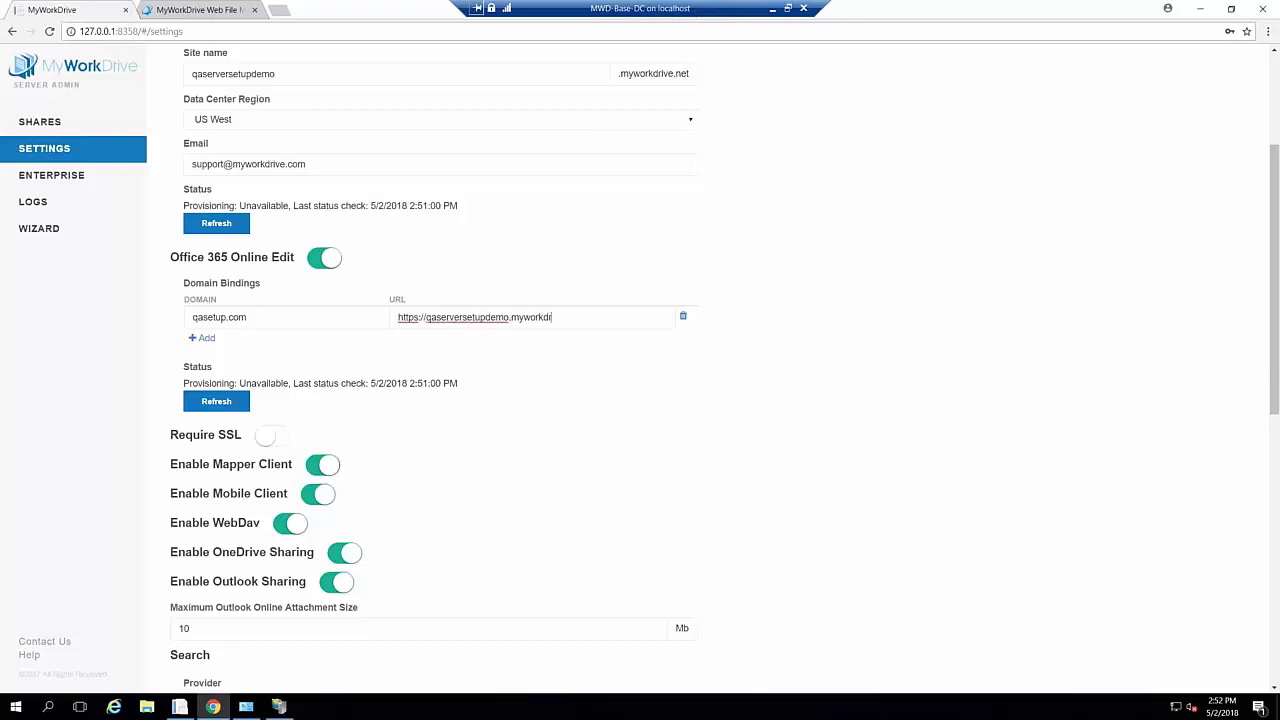
pyautogui.write('ive.net')
pyautogui.click(206, 340)
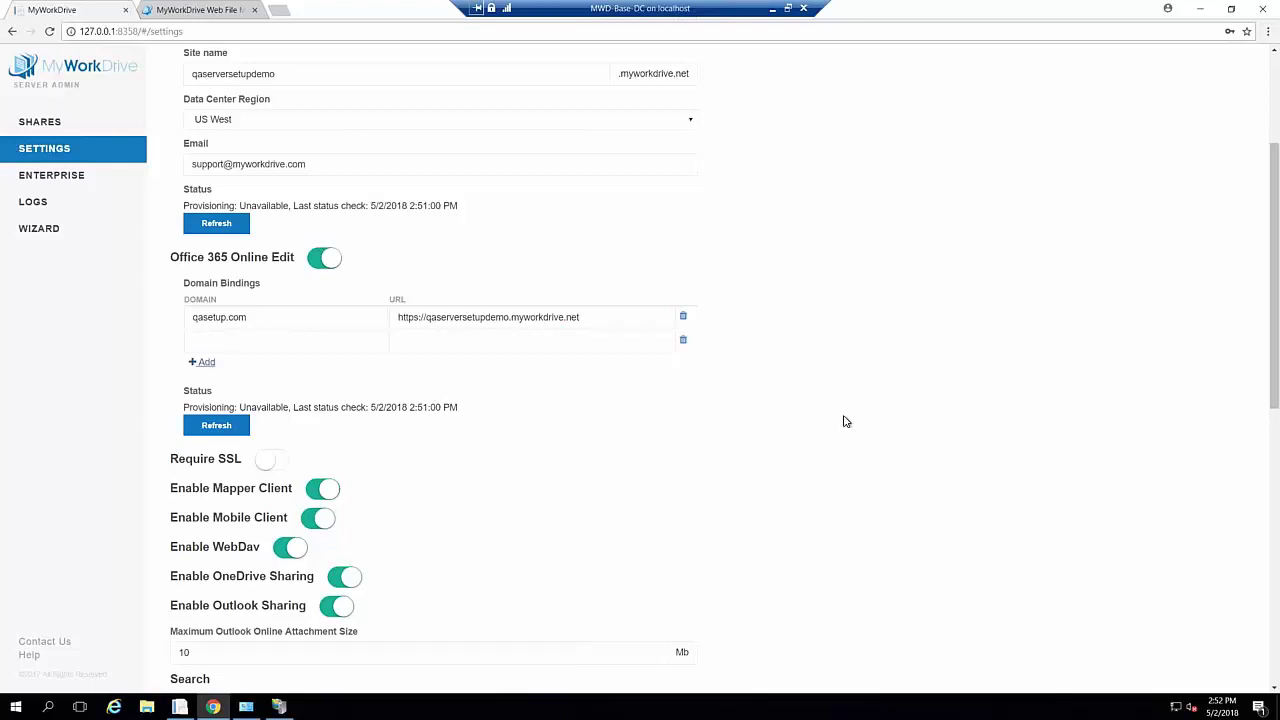
pyautogui.scroll(2, 886, 363)
# Switch on the Require SSL toggle further down the Settings page
pyautogui.scroll(-4, 888, 365)
pyautogui.scroll(-2, 890, 365)
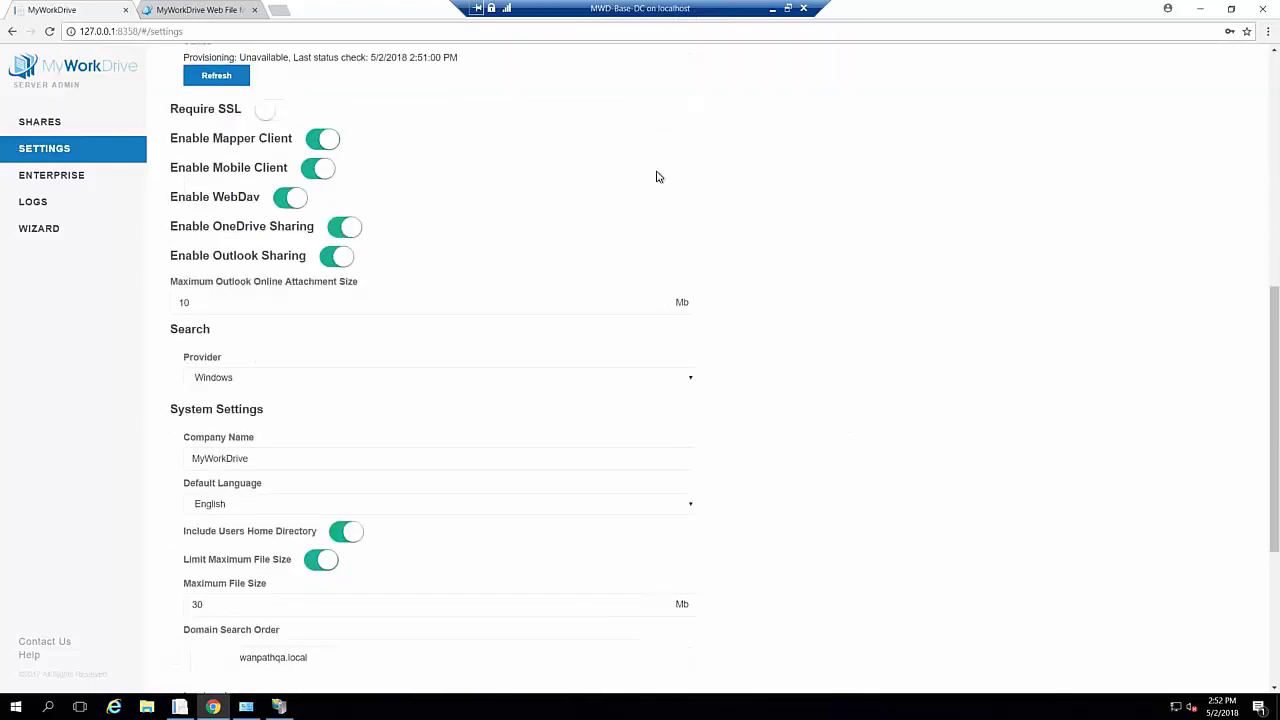
pyautogui.click(267, 114)
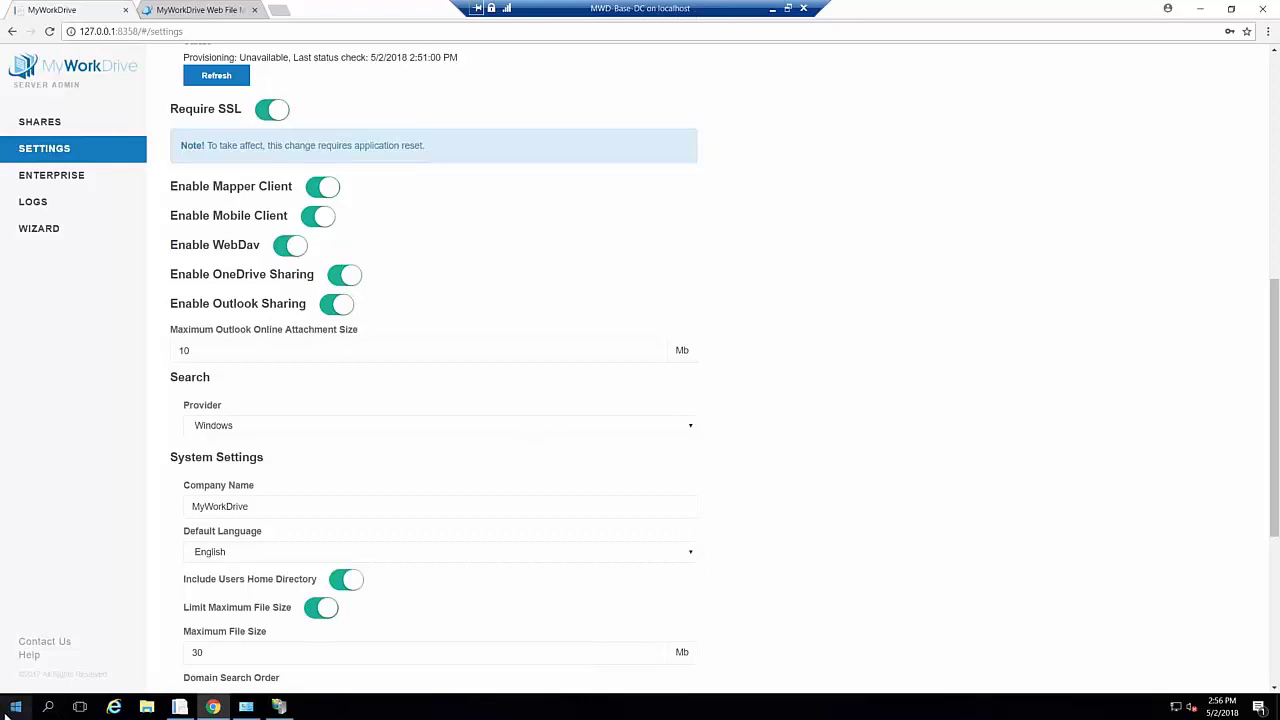
# Launch Server Manager and dismiss the inventory-collection notices while the dashboard loads
pyautogui.click(17, 707)
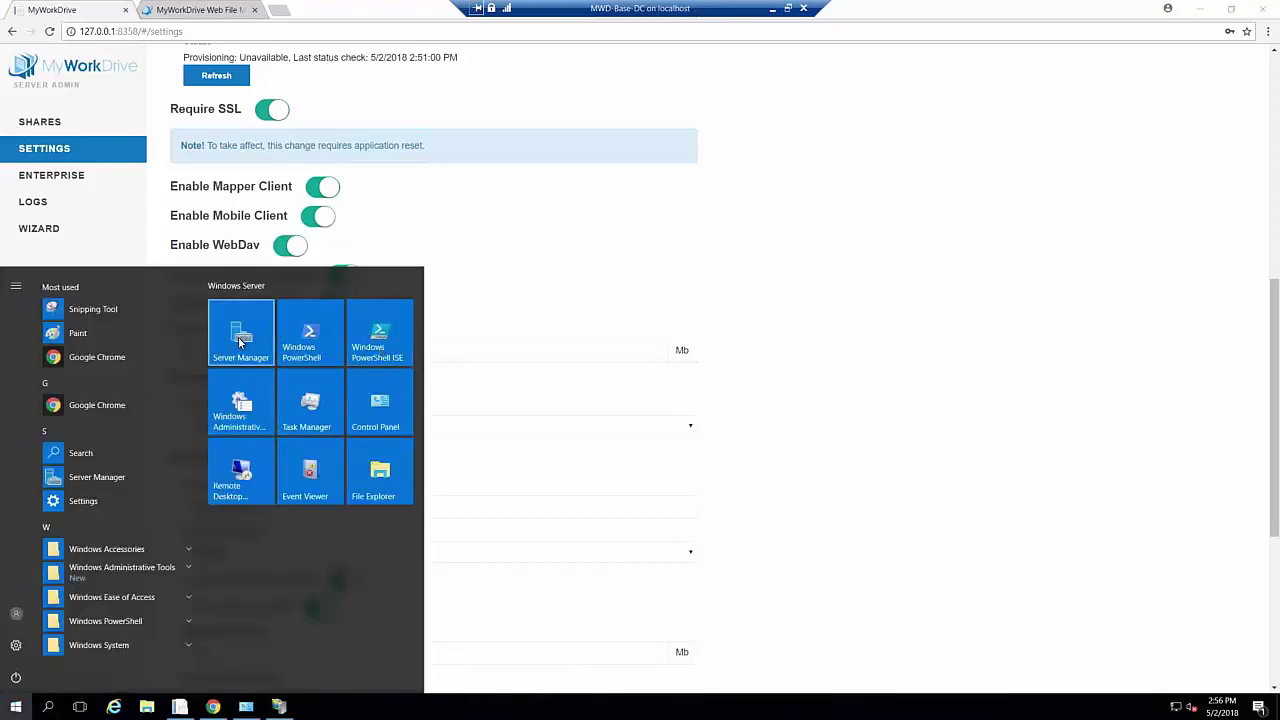
pyautogui.click(703, 260)
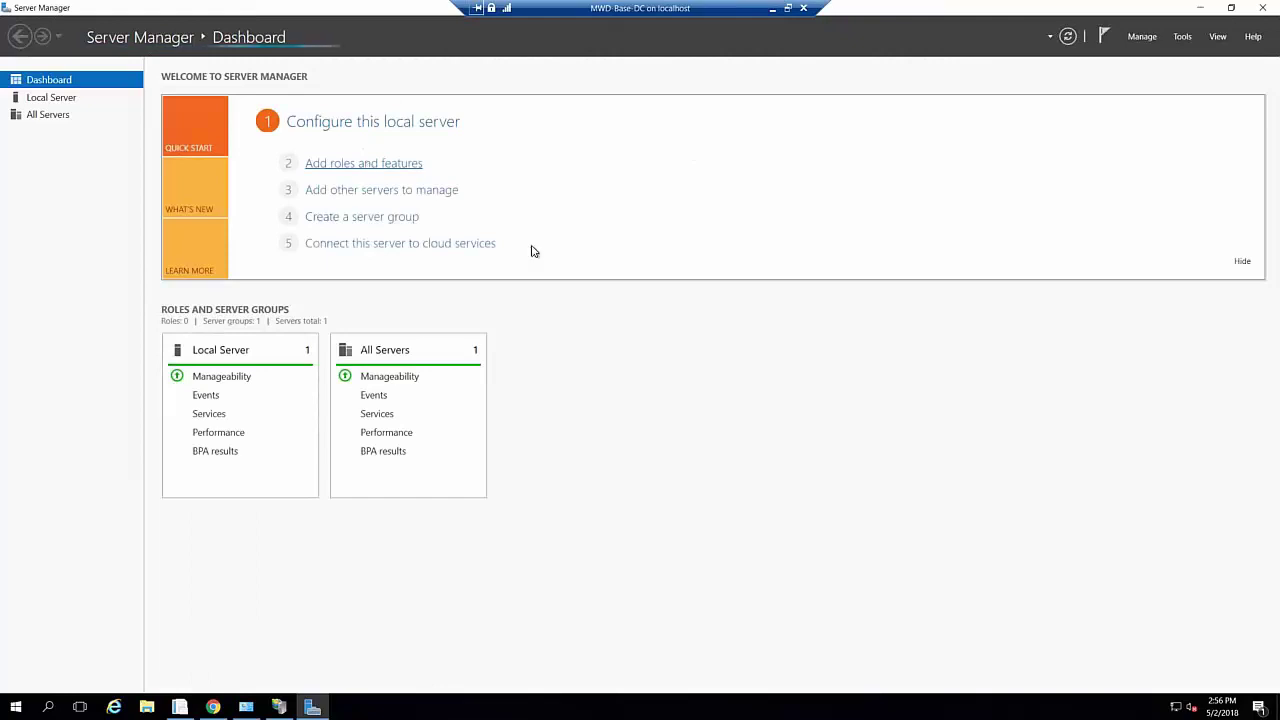
pyautogui.click(750, 401)
pyautogui.click(405, 167)
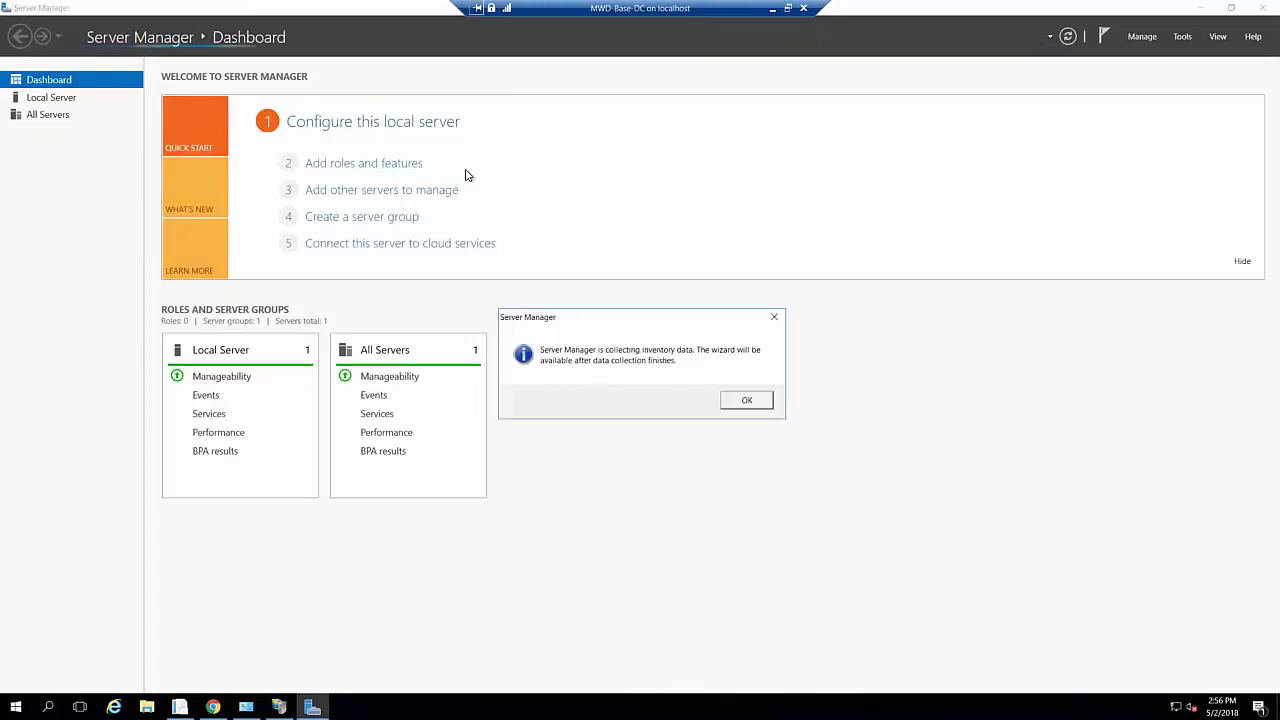
pyautogui.click(745, 400)
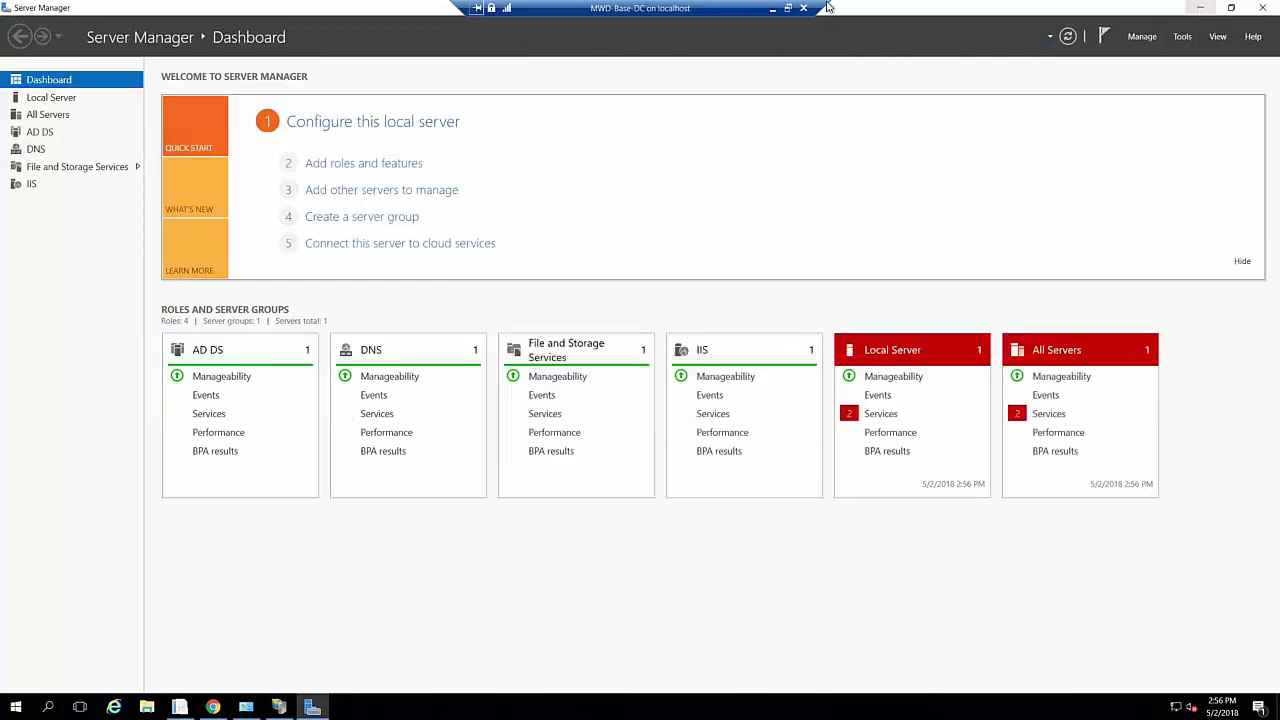
# Step through Add Roles and Features with role-based installation on this server up to Features
pyautogui.click(385, 163)
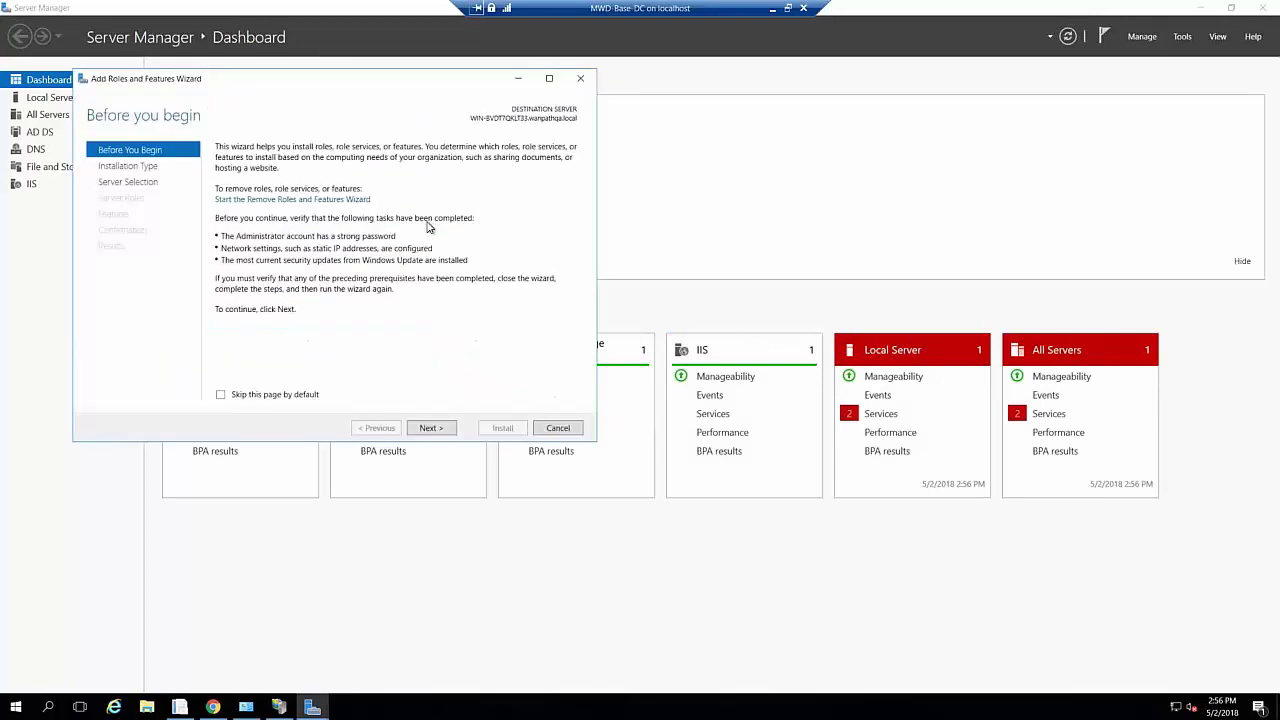
pyautogui.click(425, 428)
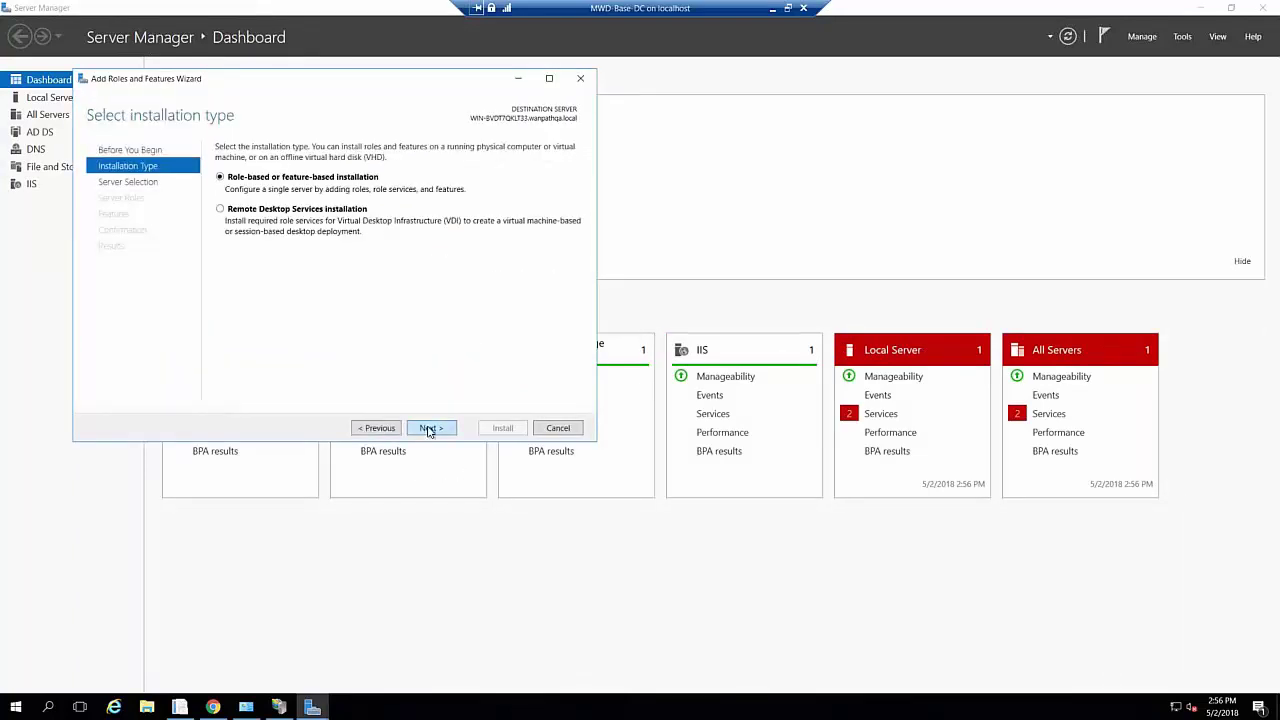
pyautogui.click(428, 431)
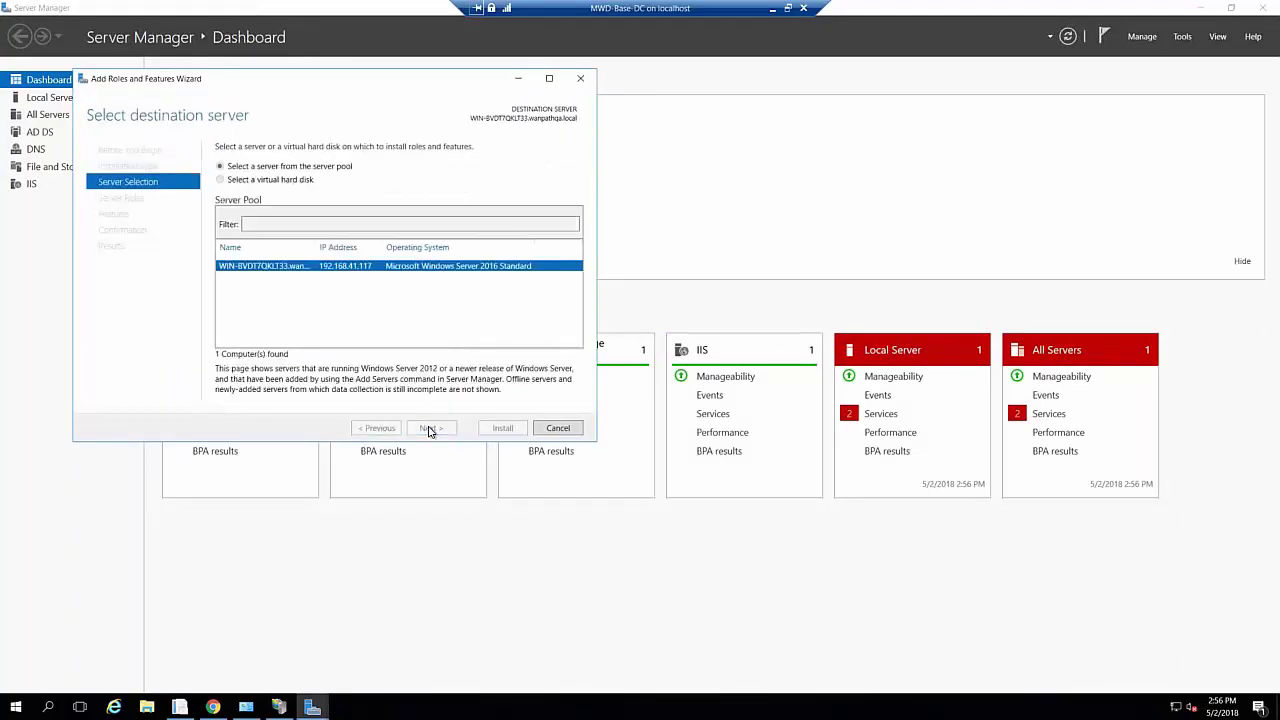
pyautogui.click(430, 430)
pyautogui.click(431, 428)
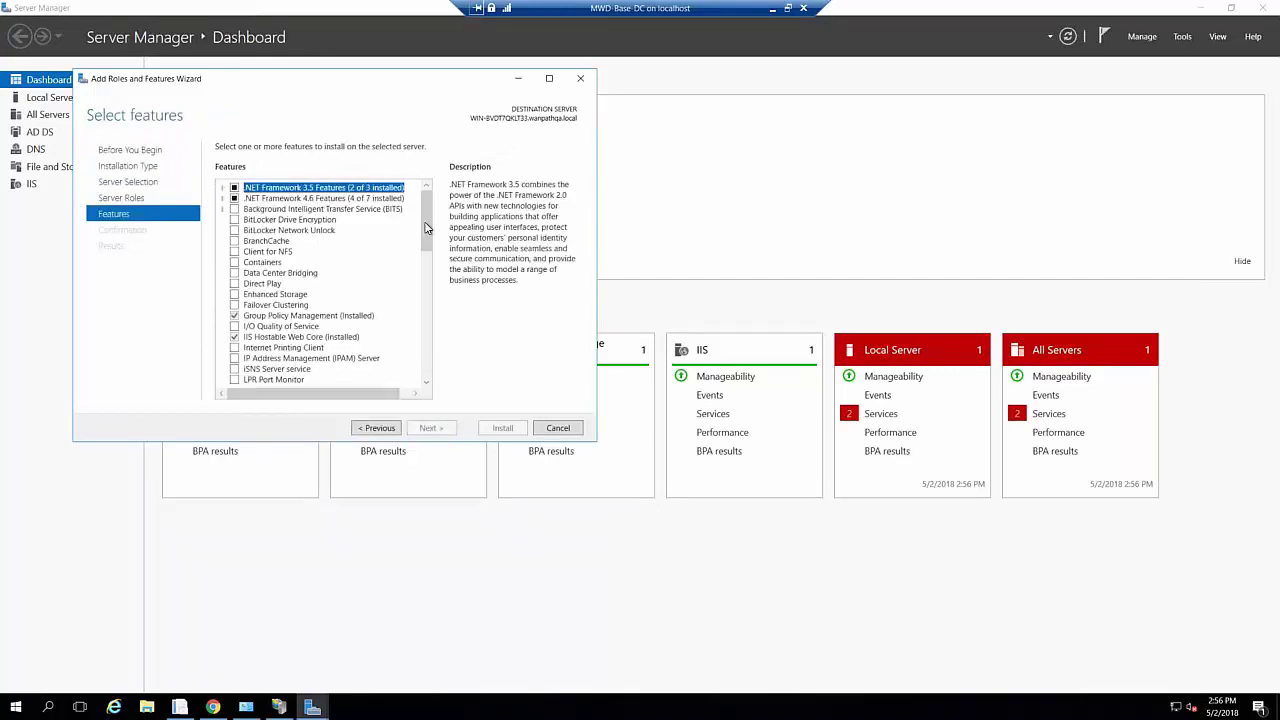
# Select Windows Search Service and install it, then bring Chrome back to the front
pyautogui.moveTo(429, 228); pyautogui.dragTo(425, 329)
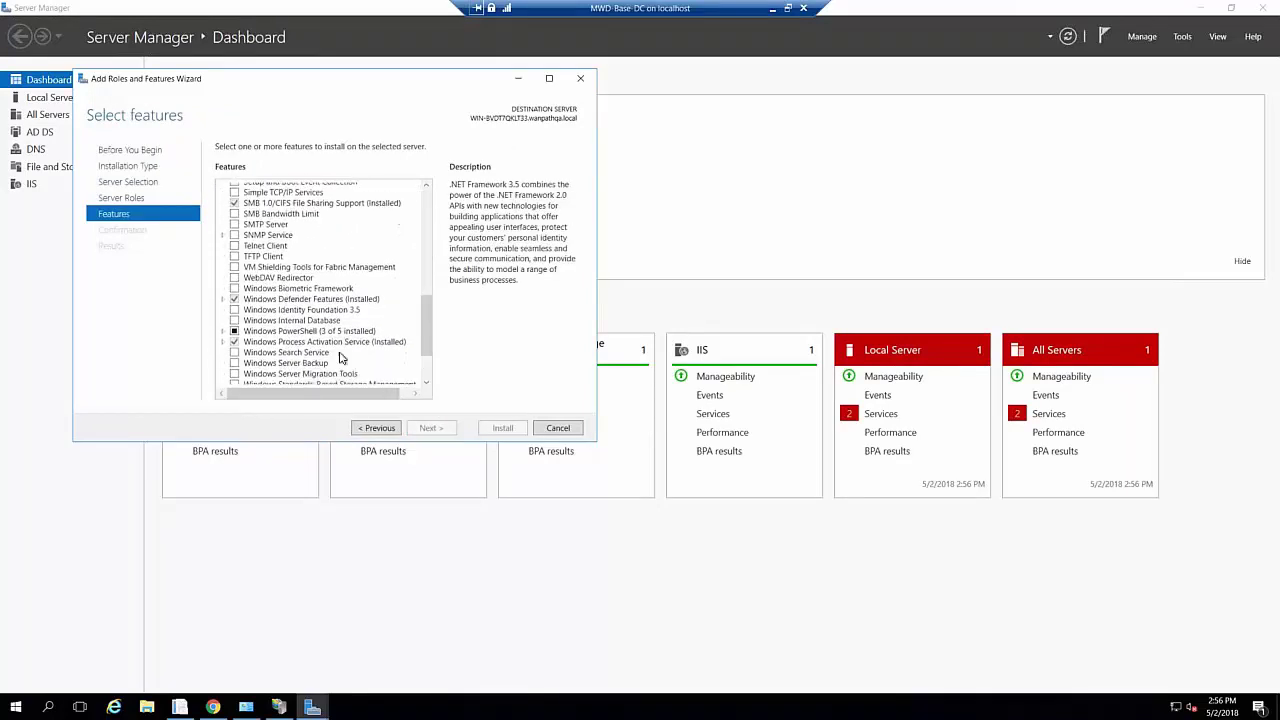
pyautogui.click(234, 353)
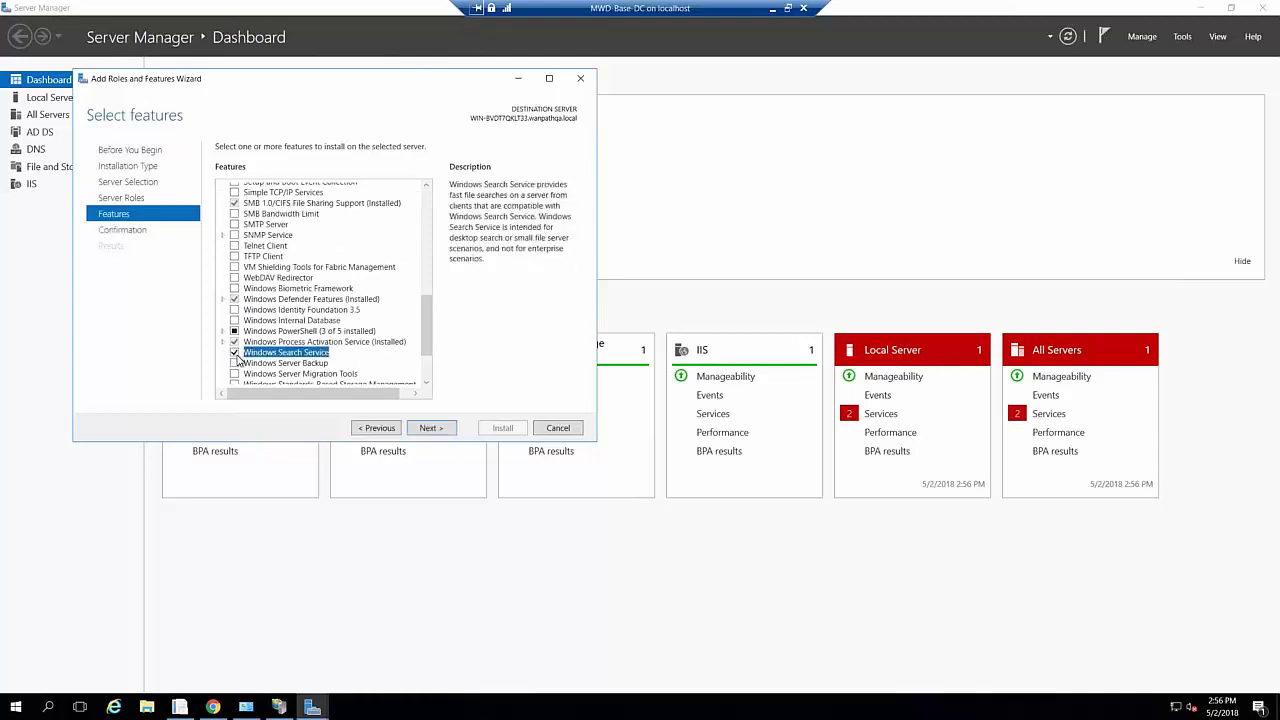
pyautogui.click(430, 429)
pyautogui.click(503, 428)
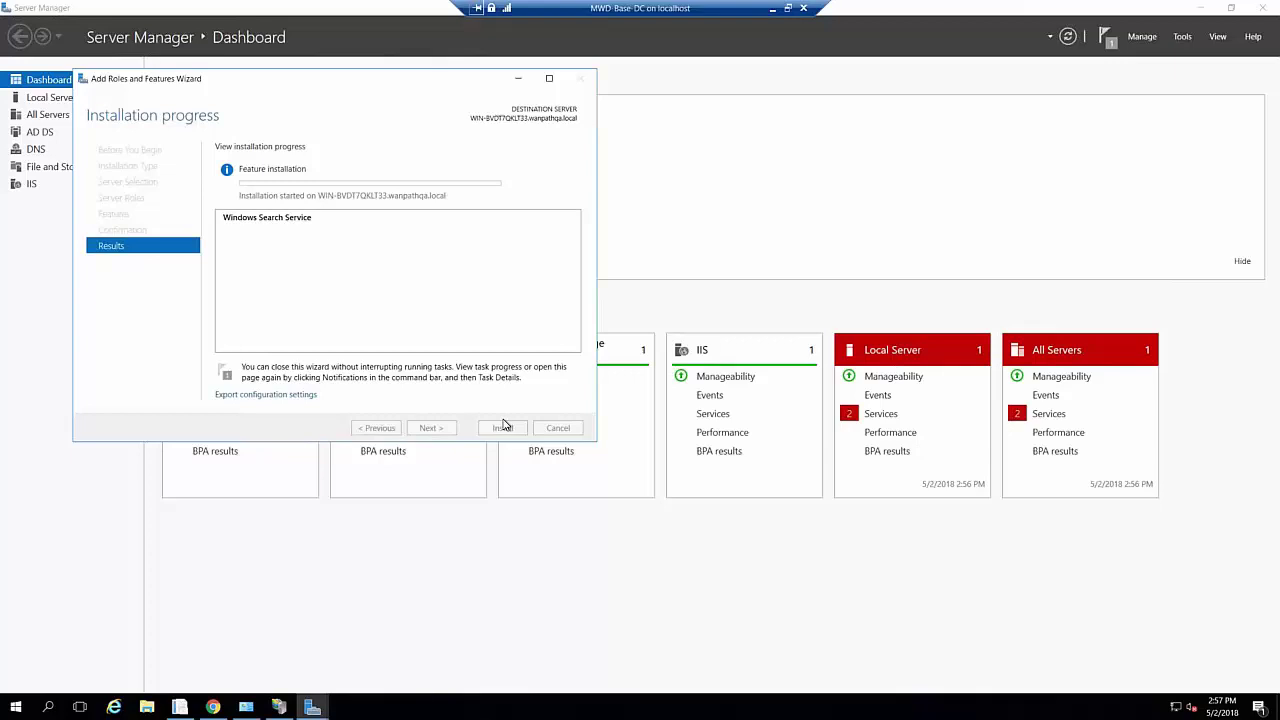
pyautogui.click(213, 707)
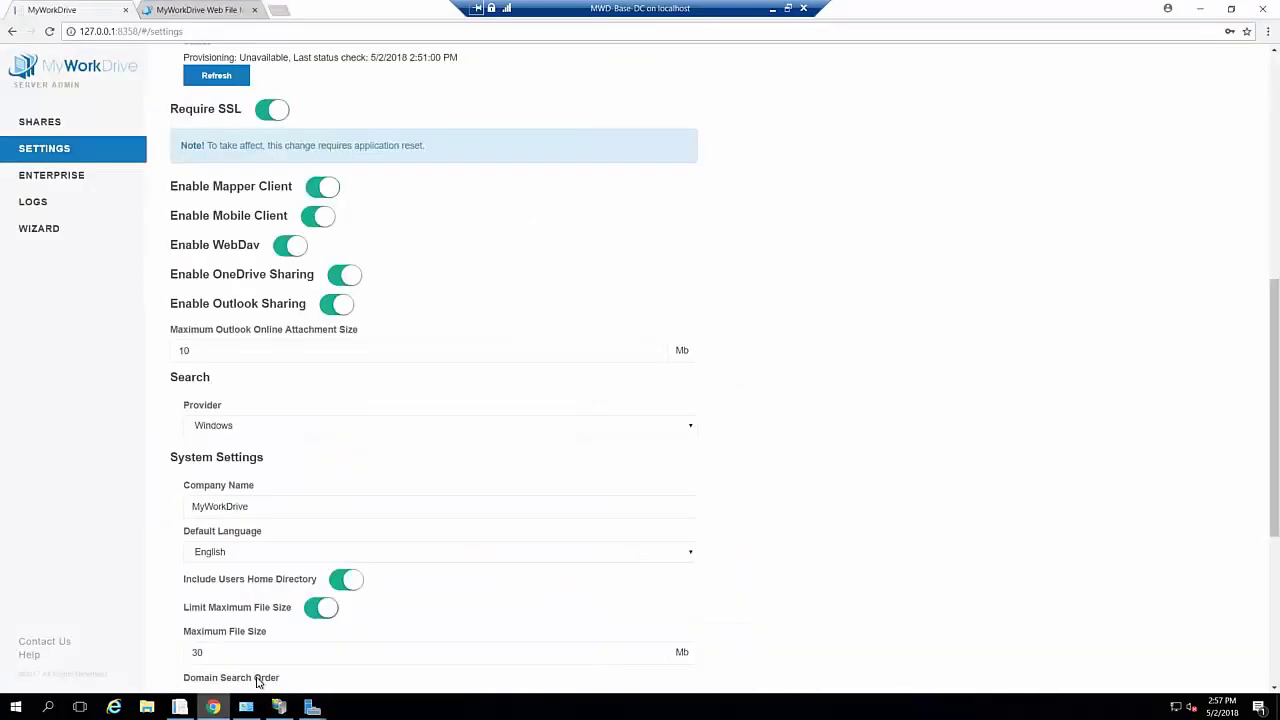
# Review the configured Shares list and the Web File Browser tab, then return to the admin panel
pyautogui.click(50, 126)
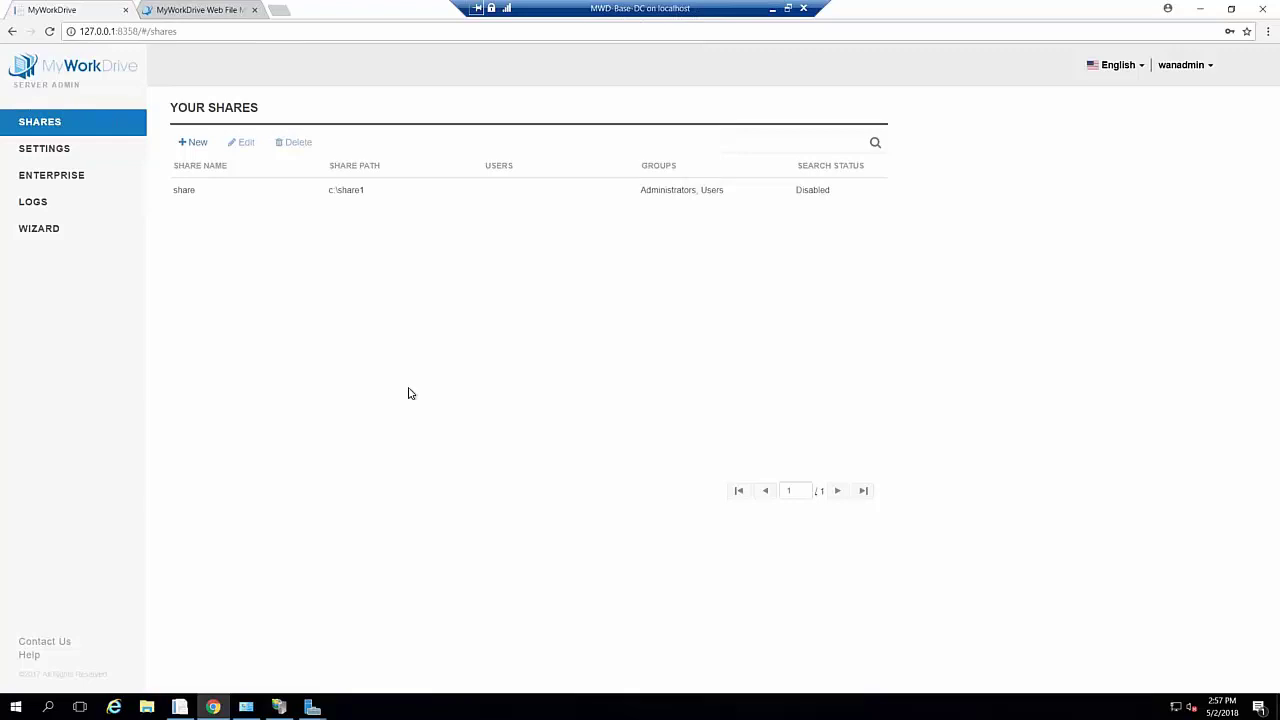
pyautogui.click(185, 15)
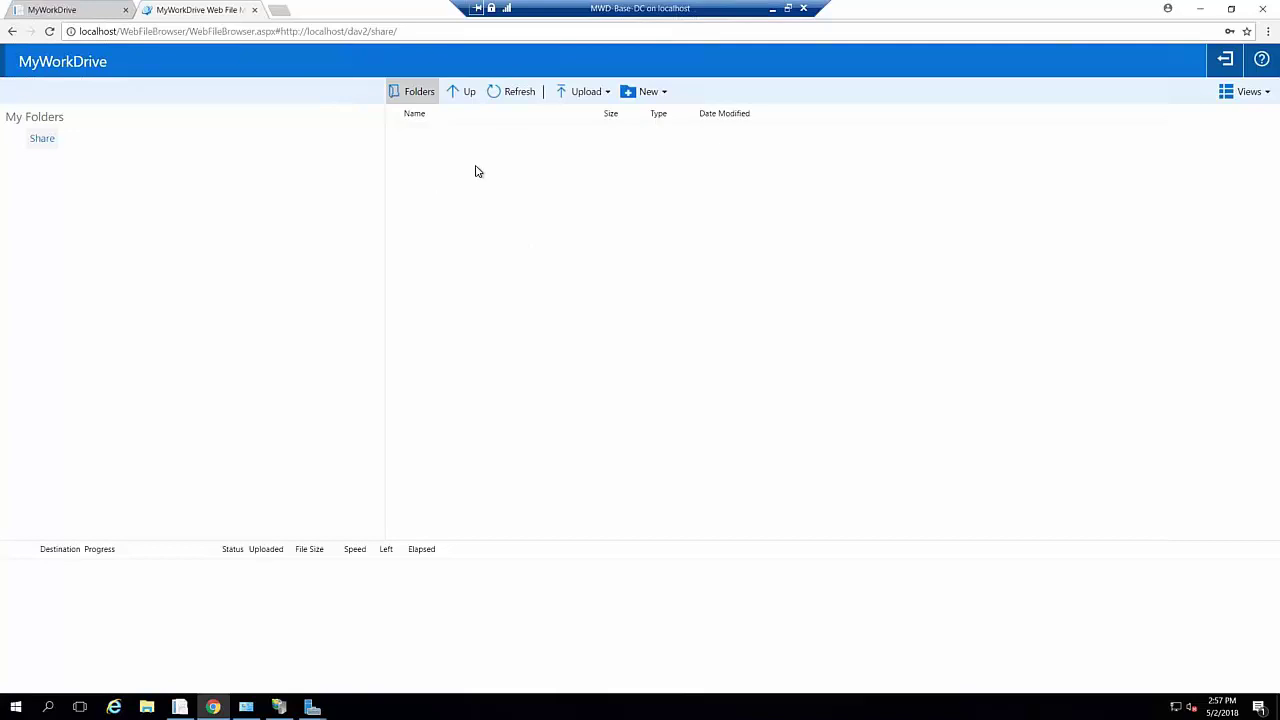
pyautogui.click(50, 9)
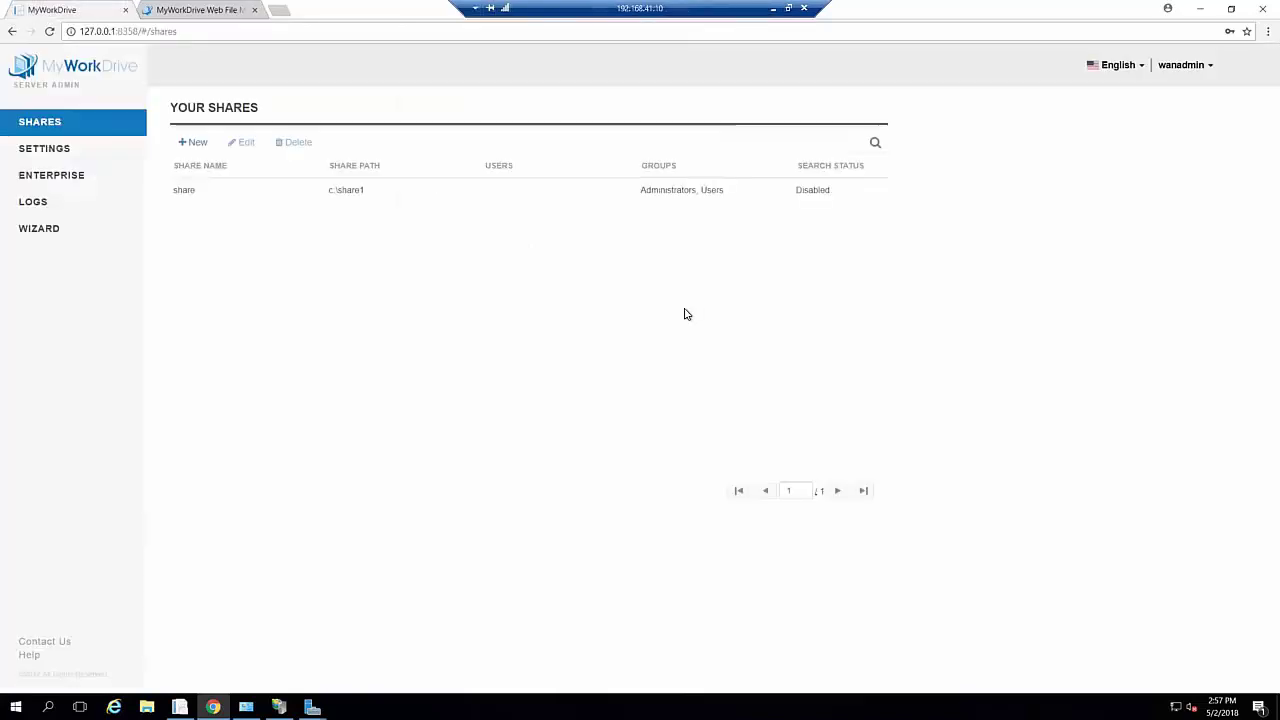
# Open the Settings page and bring up the completed Windows Search installation wizard
pyautogui.click(58, 153)
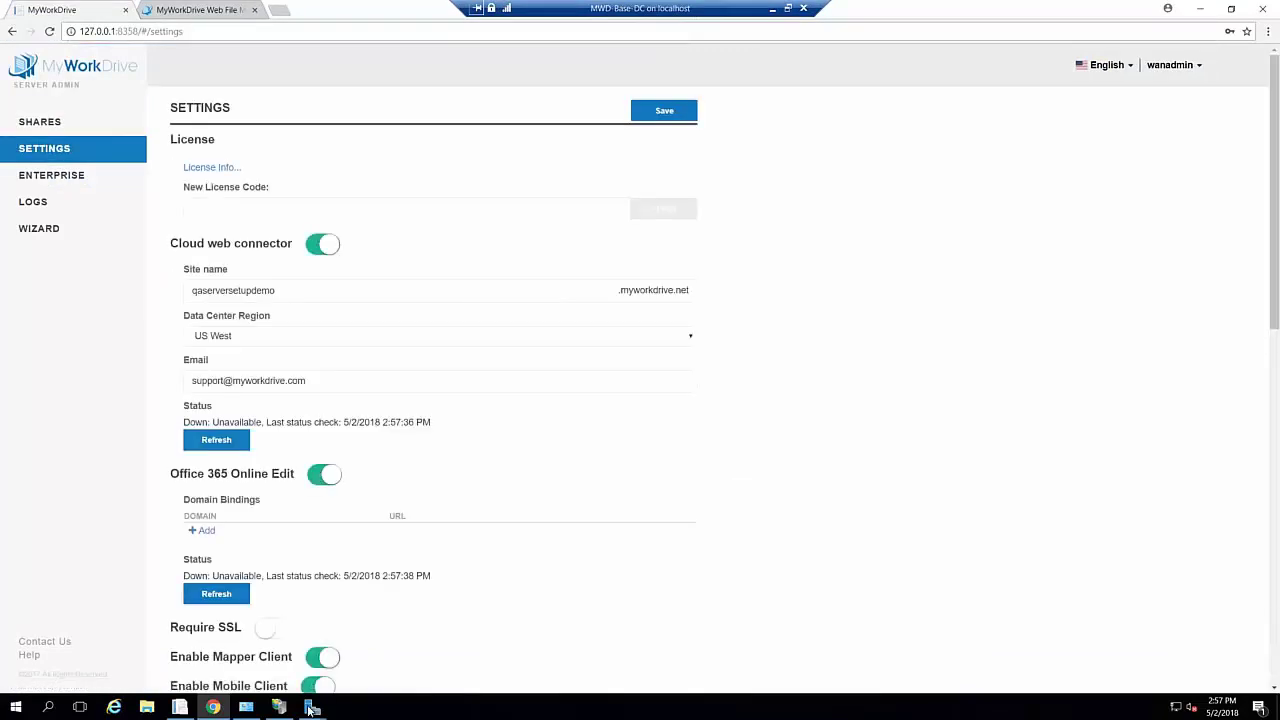
pyautogui.moveTo(310, 708)
pyautogui.click(395, 640)
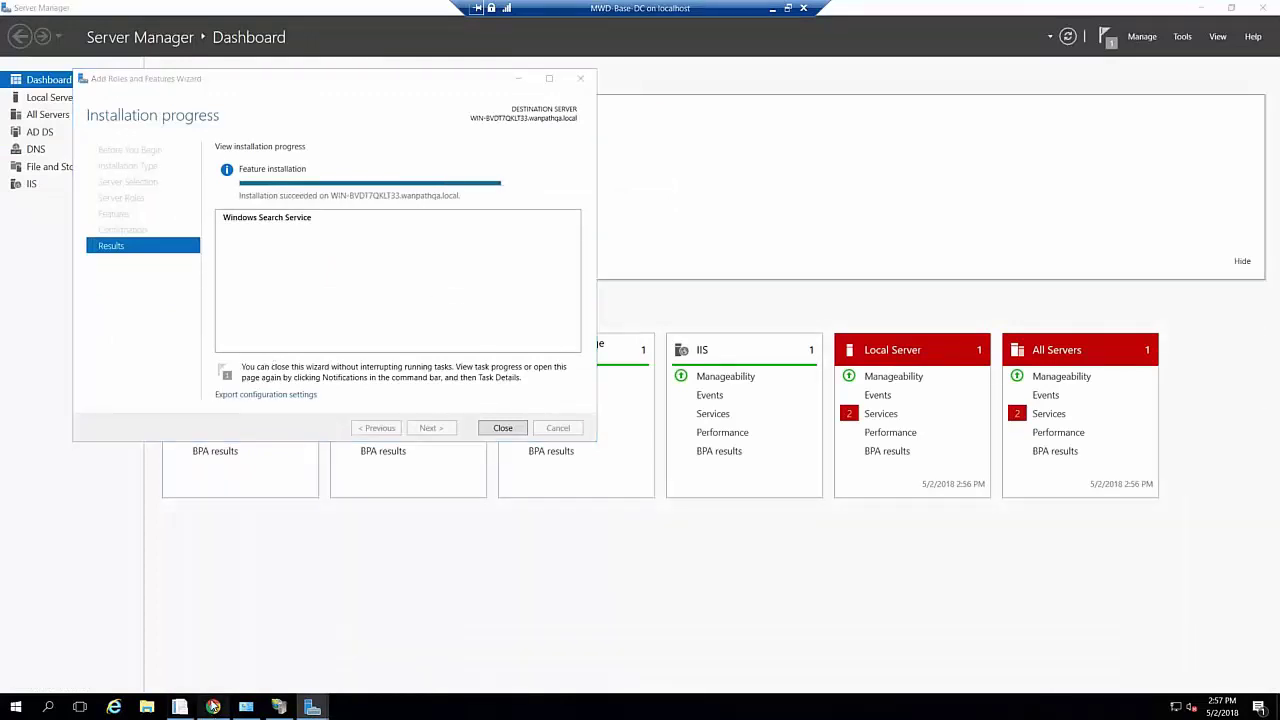
# Scroll to the Search section, try dtSearch as the provider, then set it back to Windows
pyautogui.click(213, 707)
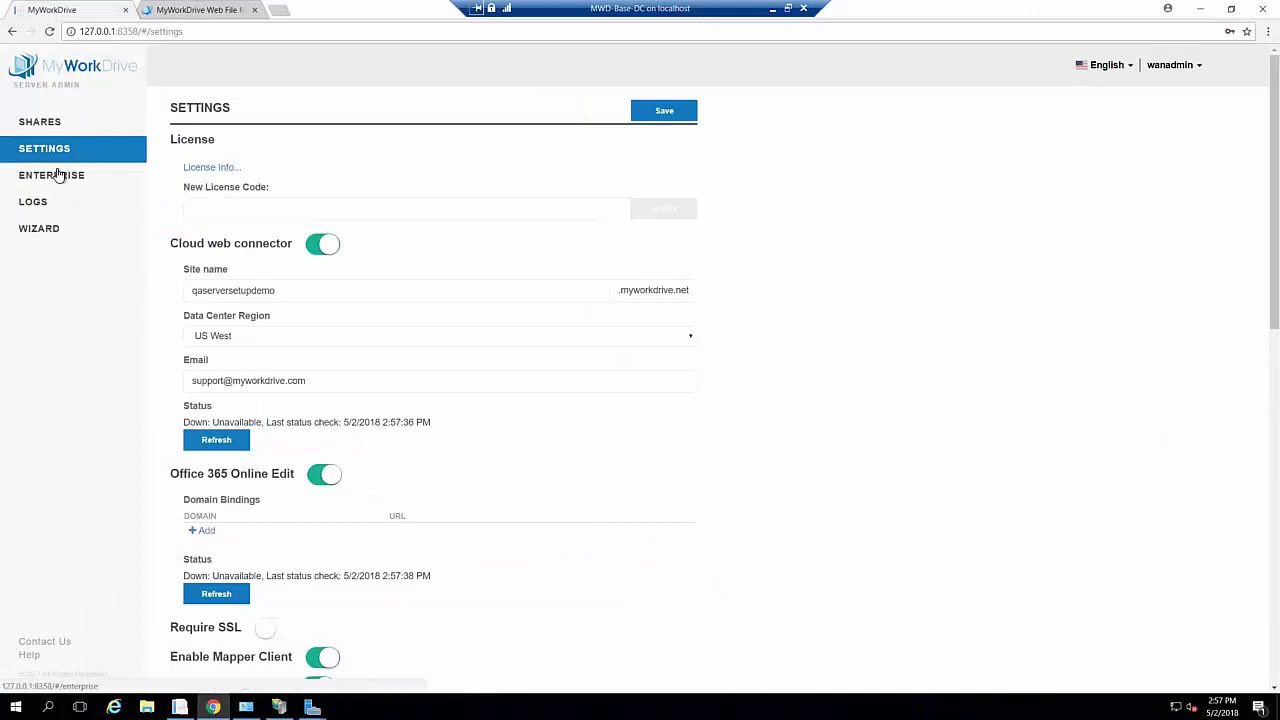
pyautogui.scroll(-5, 520, 491)
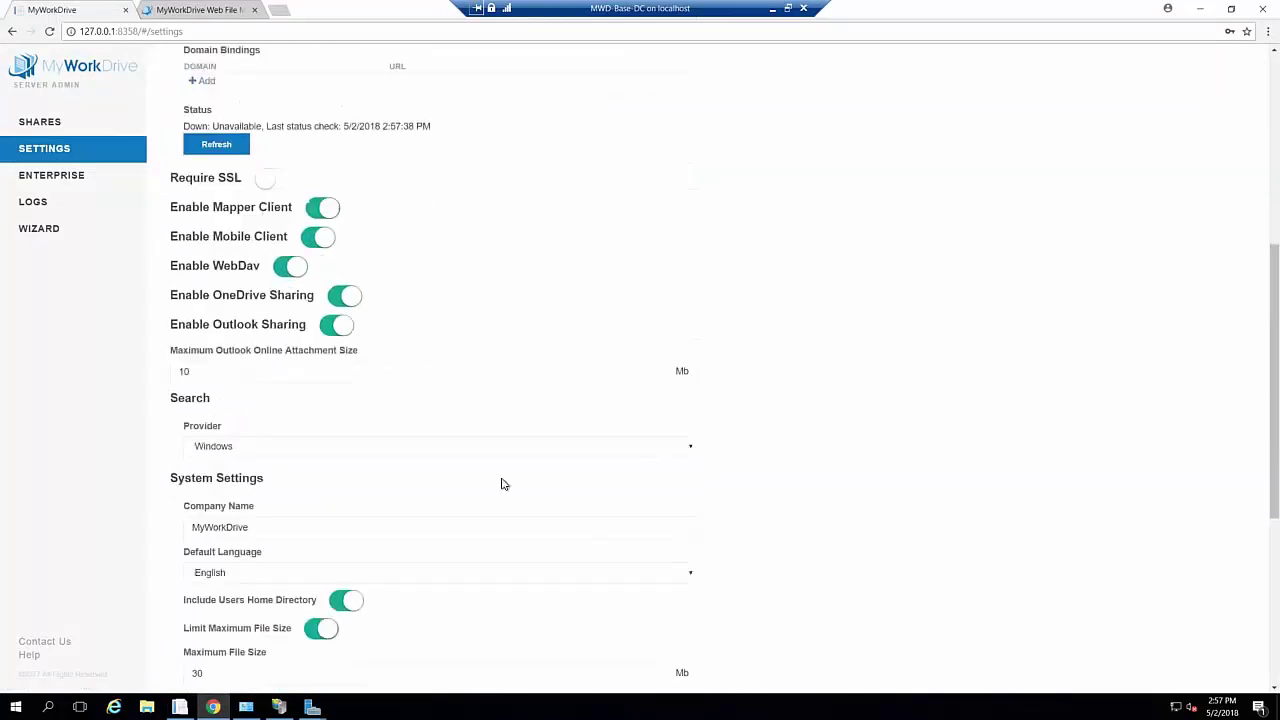
pyautogui.scroll(-1, 501, 484)
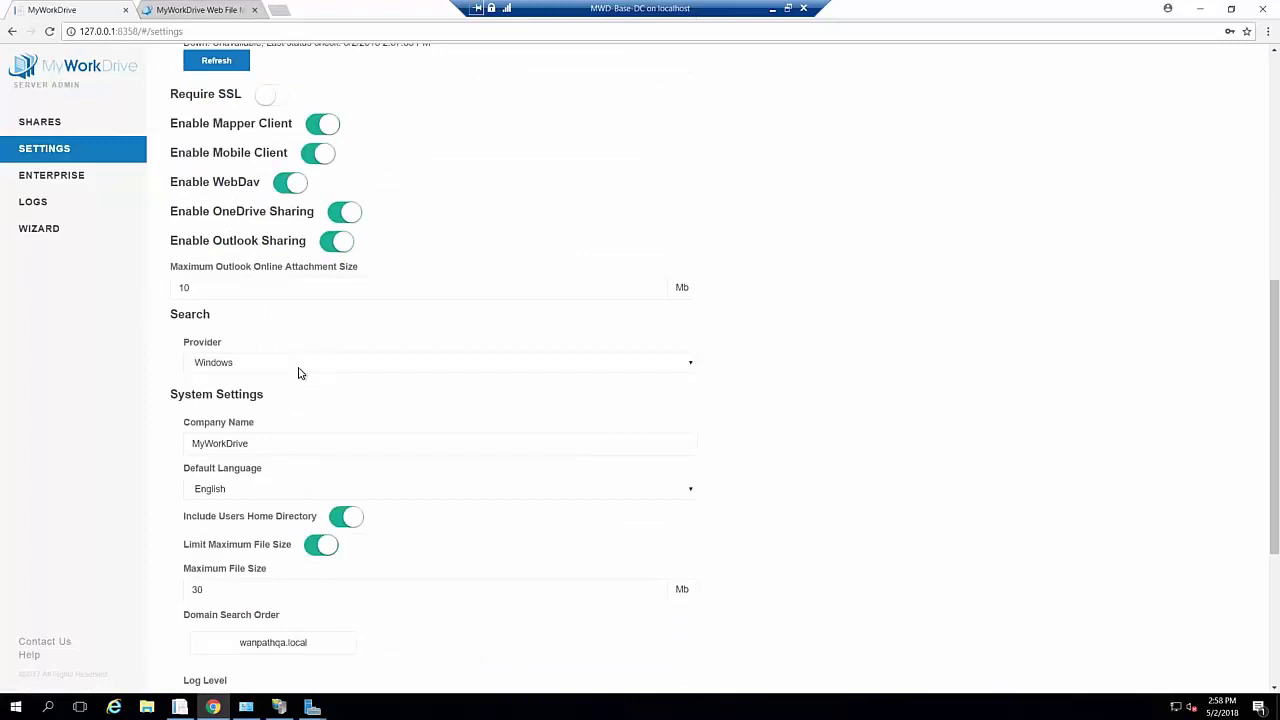
pyautogui.click(689, 366)
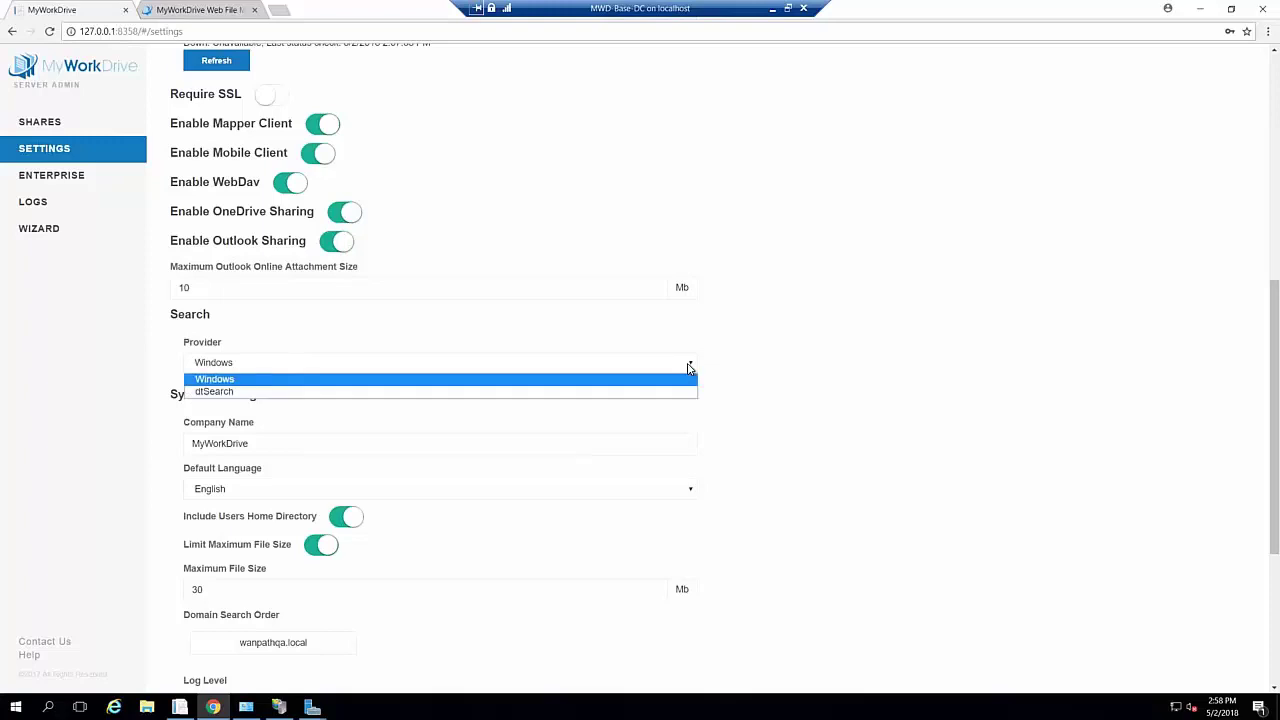
pyautogui.click(279, 393)
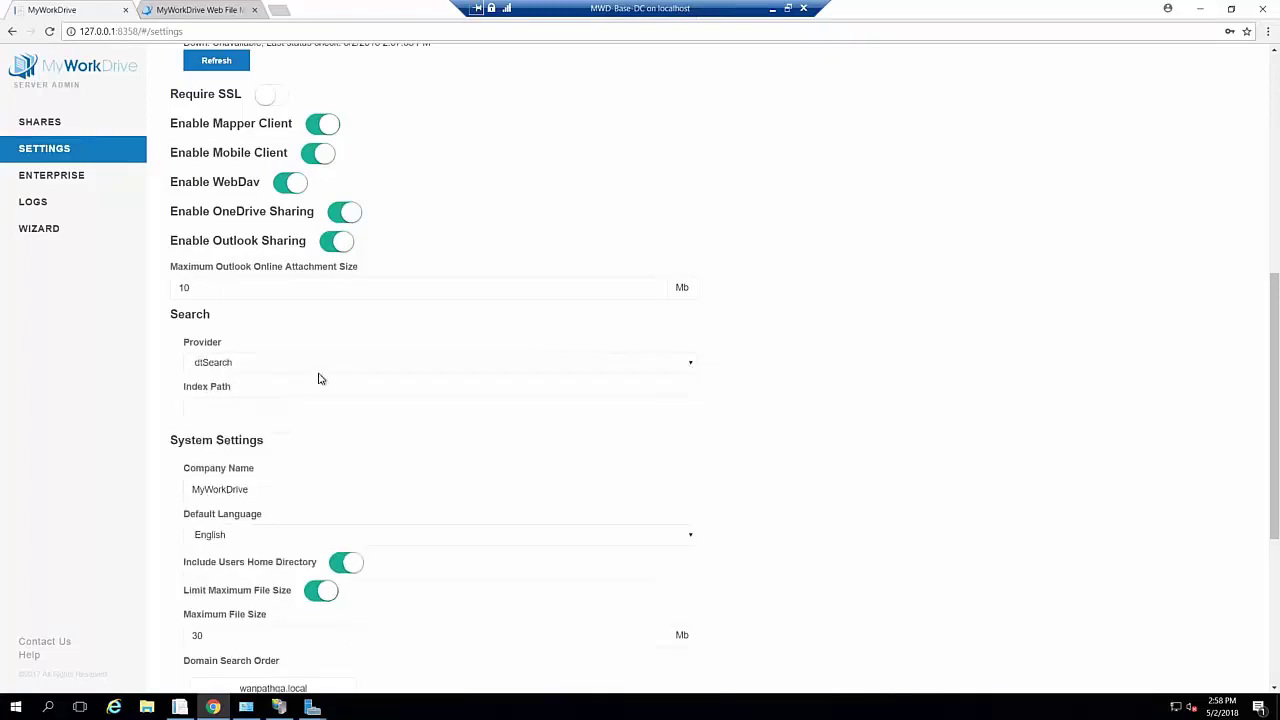
pyautogui.click(689, 368)
pyautogui.click(430, 377)
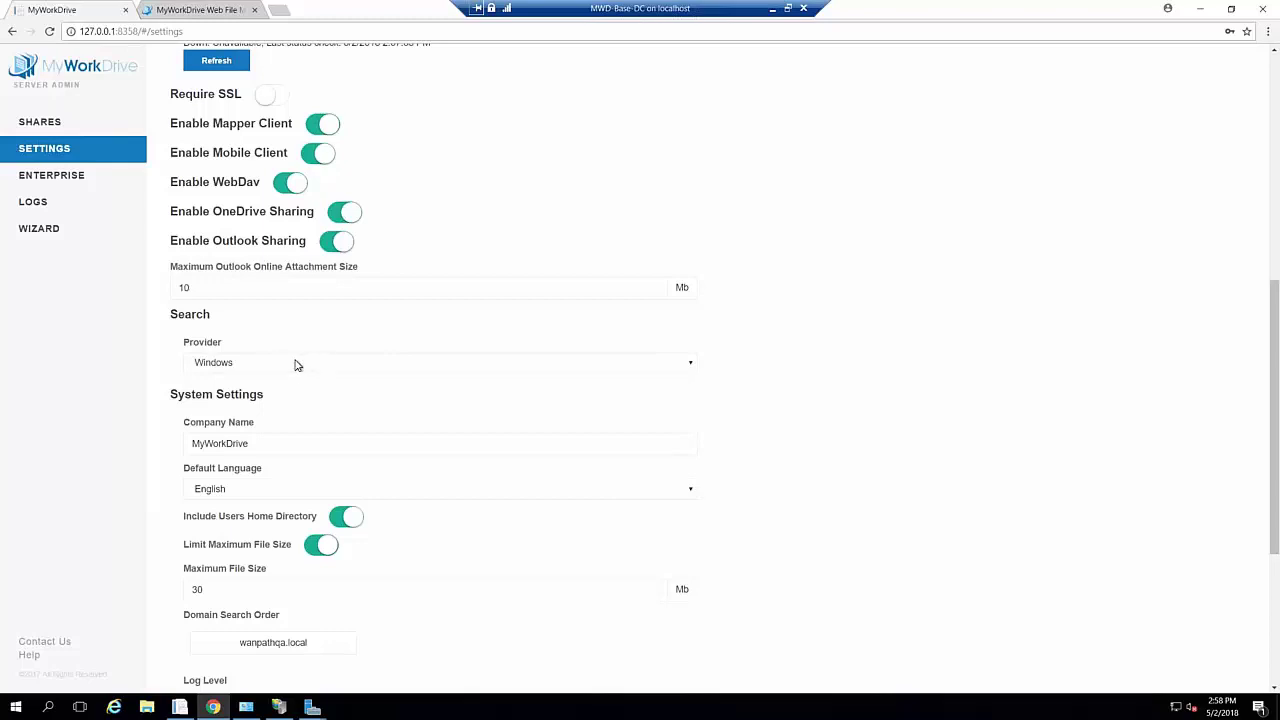
# Scroll through the settings and select the company name text
pyautogui.scroll(-2, 763, 434)
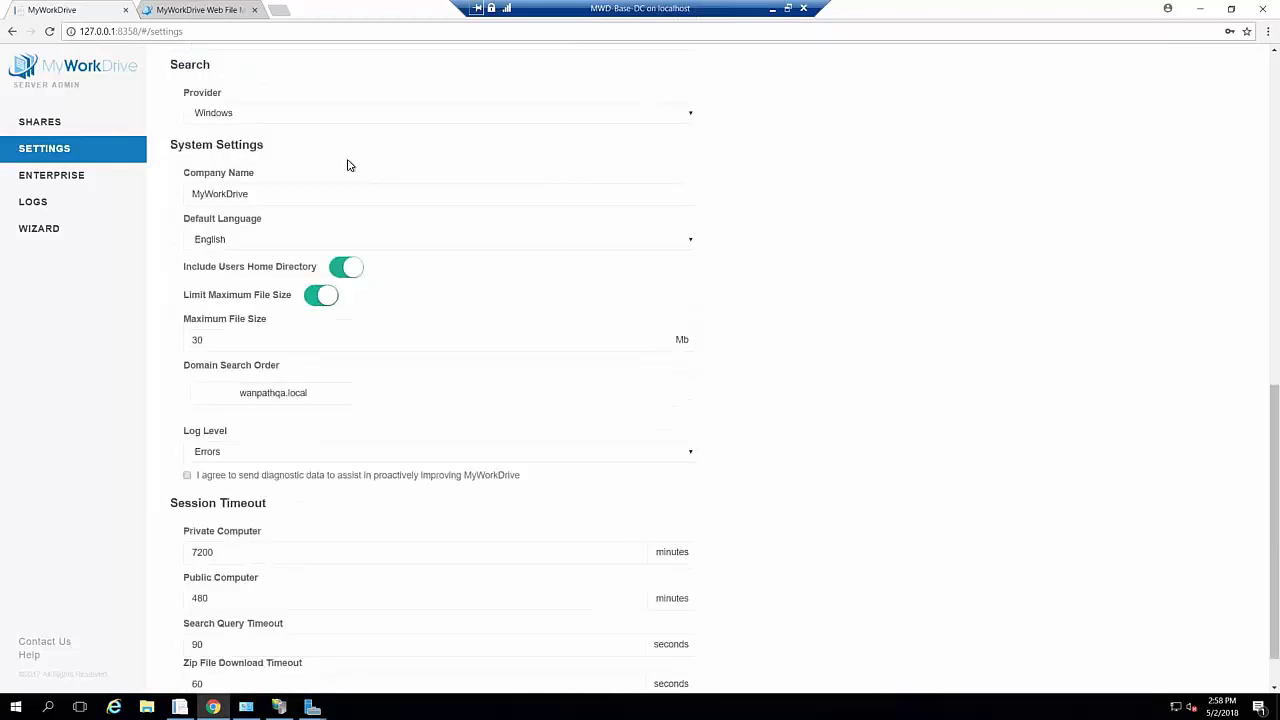
pyautogui.doubleClick(280, 193)
pyautogui.scroll(-1, 518, 406)
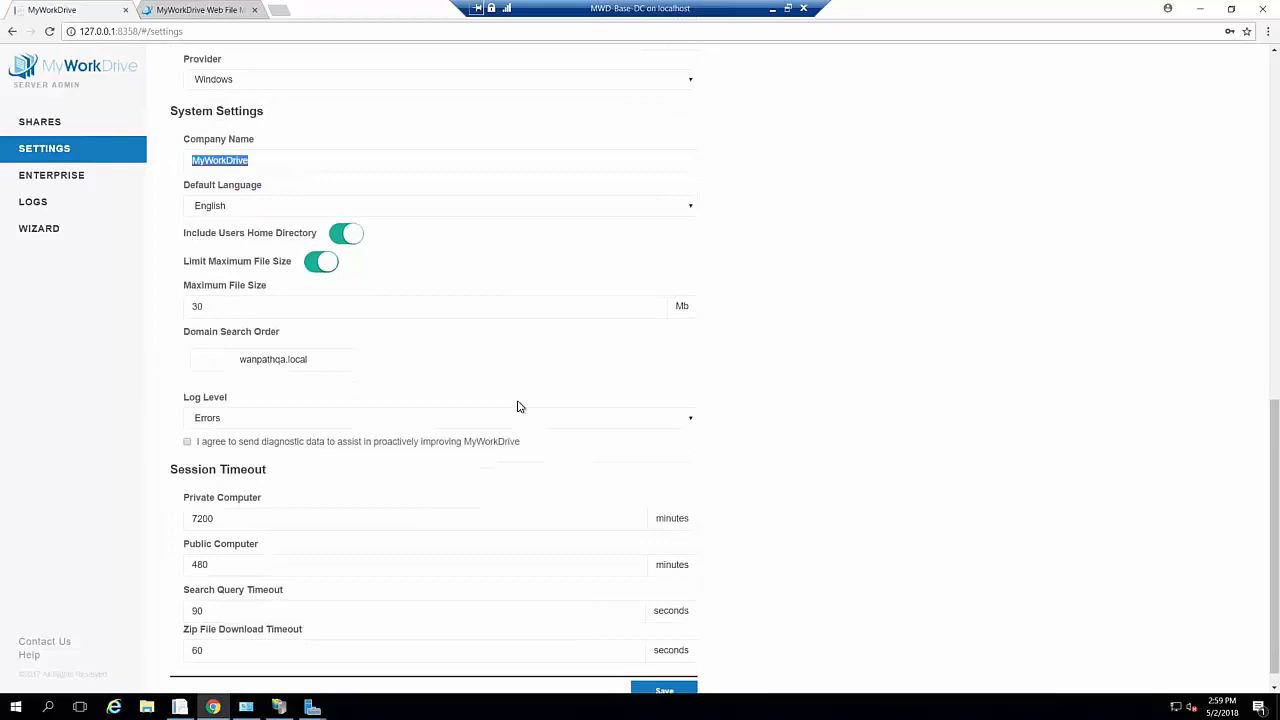
pyautogui.scroll(1, 794, 374)
pyautogui.scroll(-2, 794, 374)
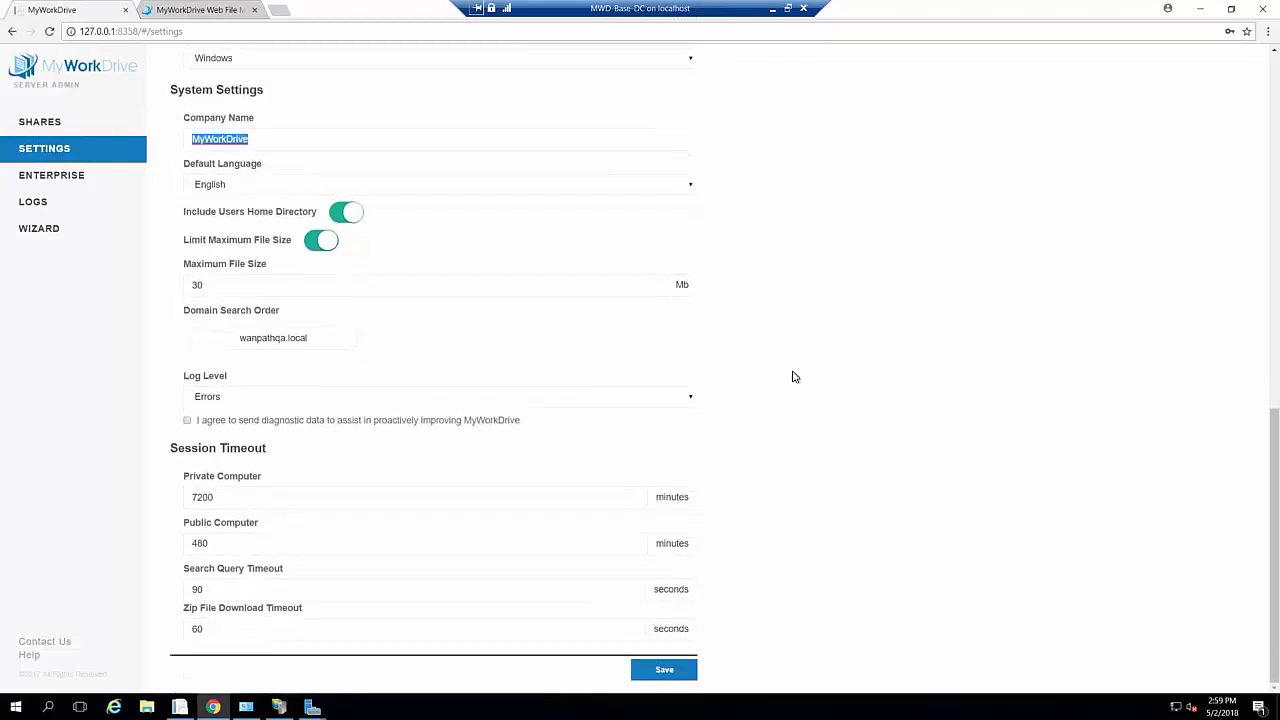
# Try Debug as the log level, set it back to Errors, and switch to the Web File Browser
pyautogui.click(694, 400)
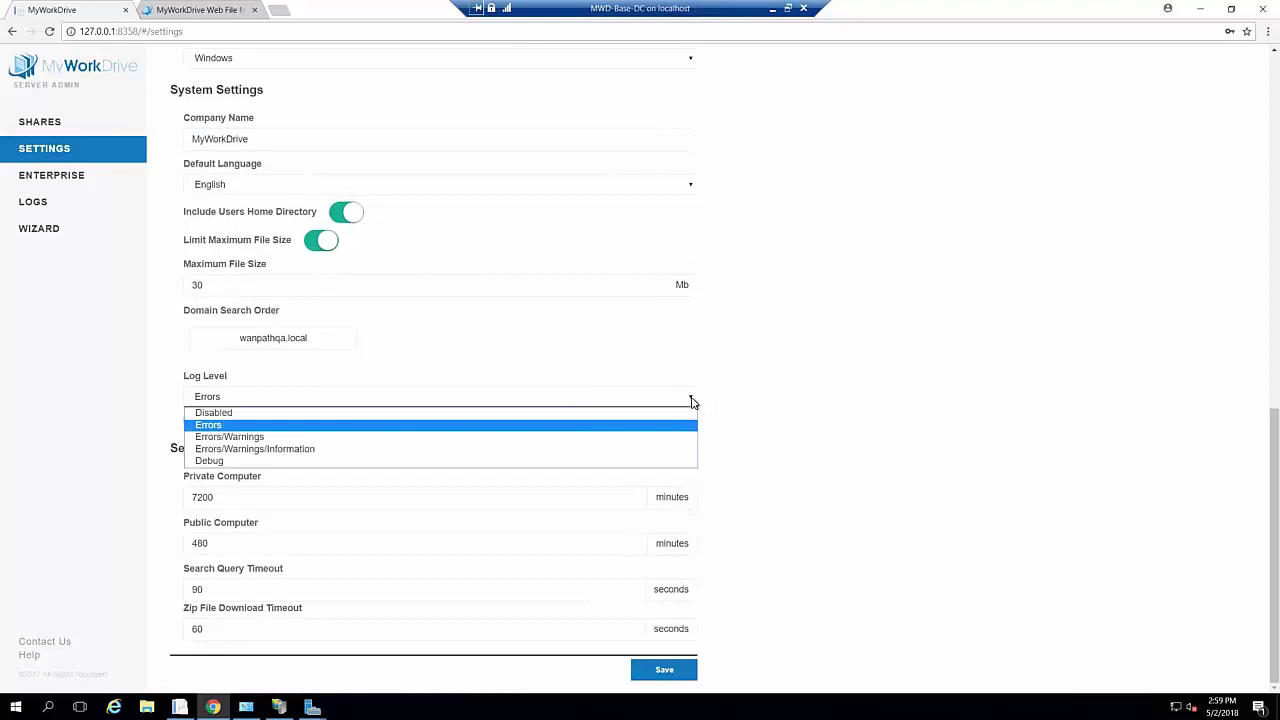
pyautogui.click(246, 463)
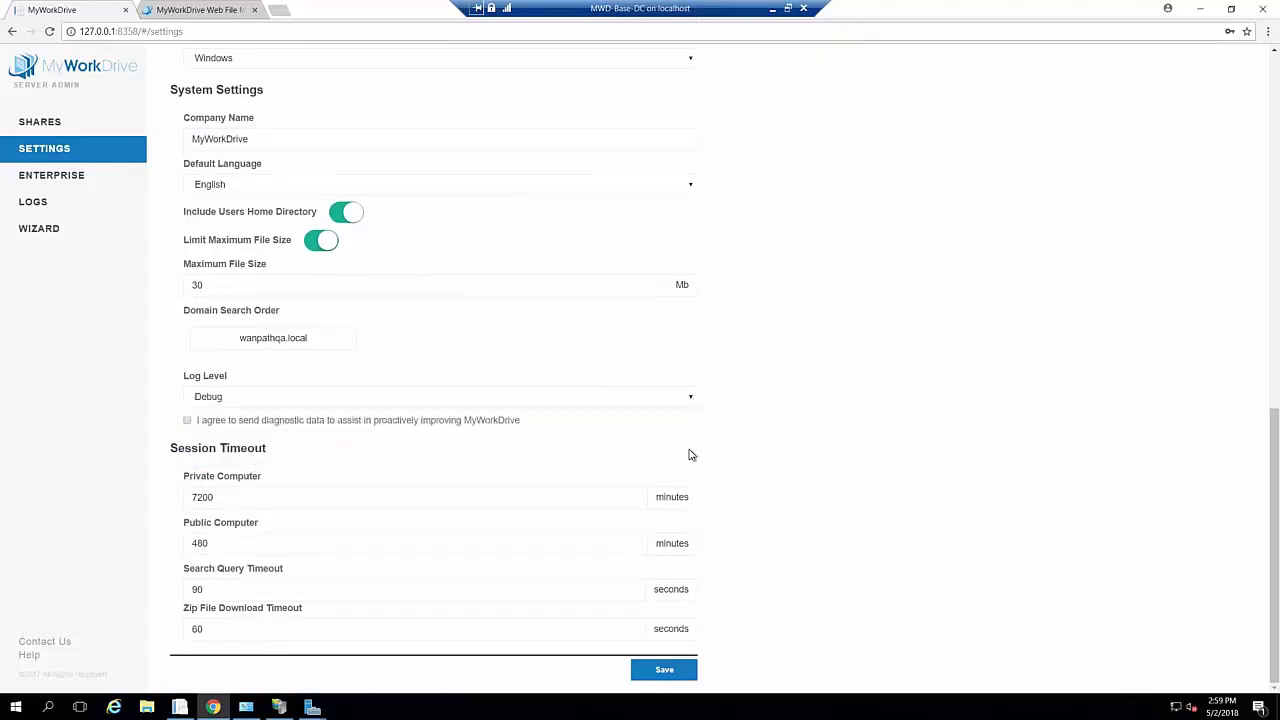
pyautogui.click(691, 403)
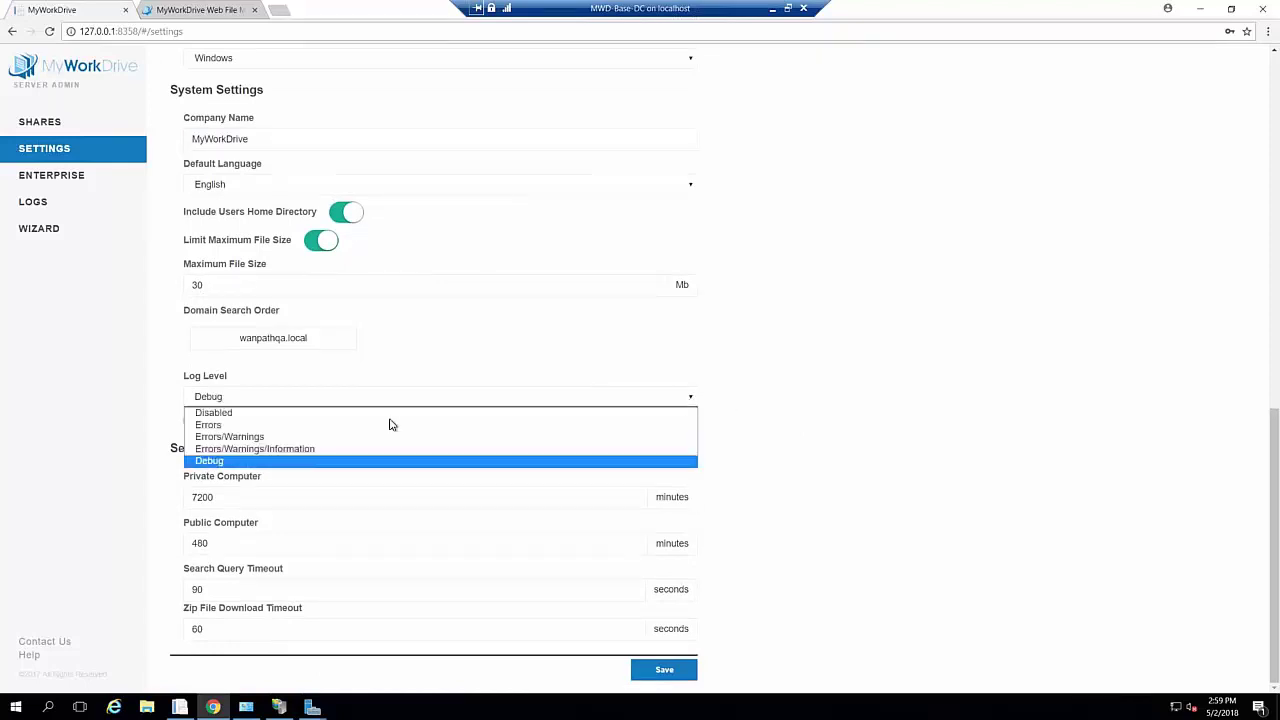
pyautogui.click(312, 425)
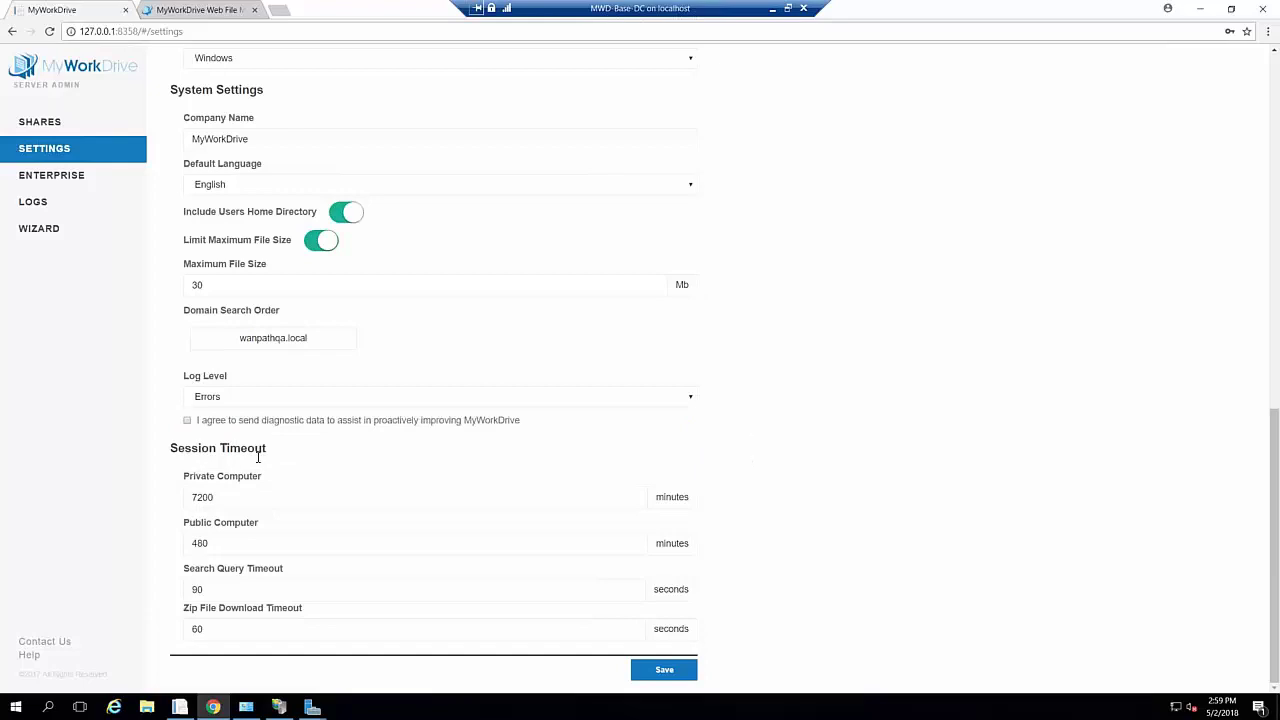
pyautogui.click(200, 10)
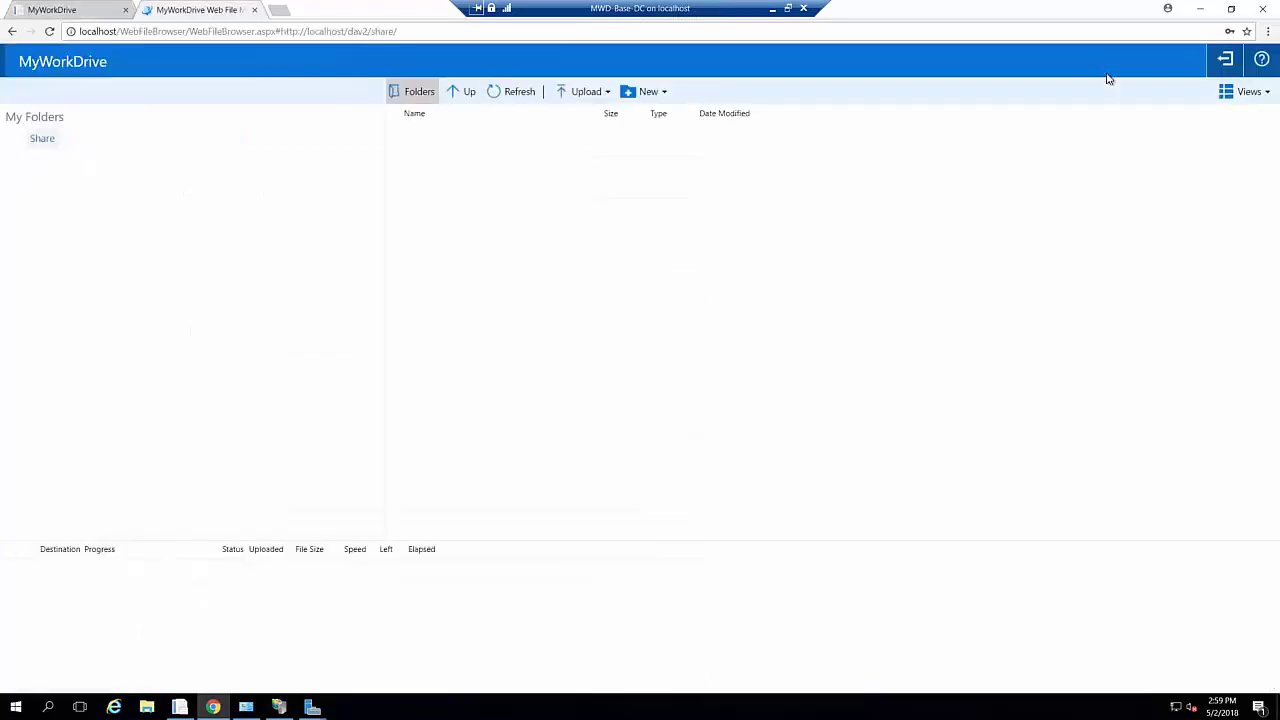
# Log out of the web client to its login page, then return to the admin Settings tab
pyautogui.click(1225, 59)
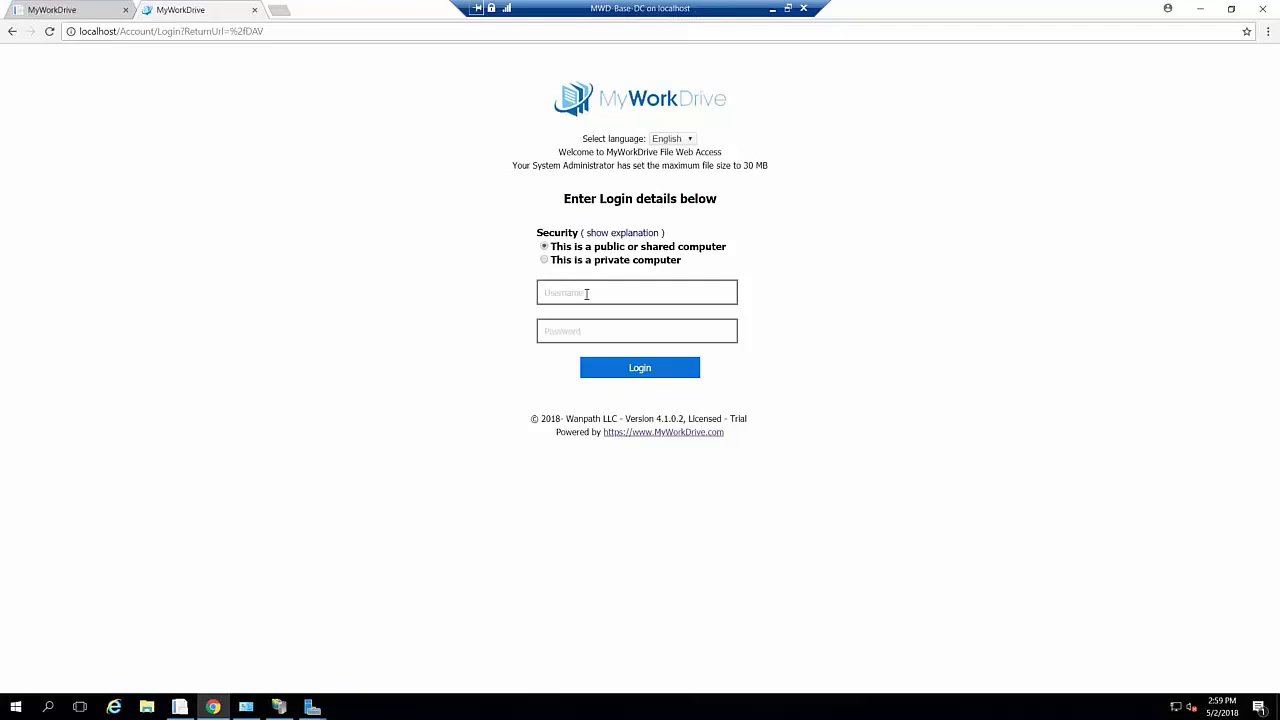
pyautogui.click(587, 293)
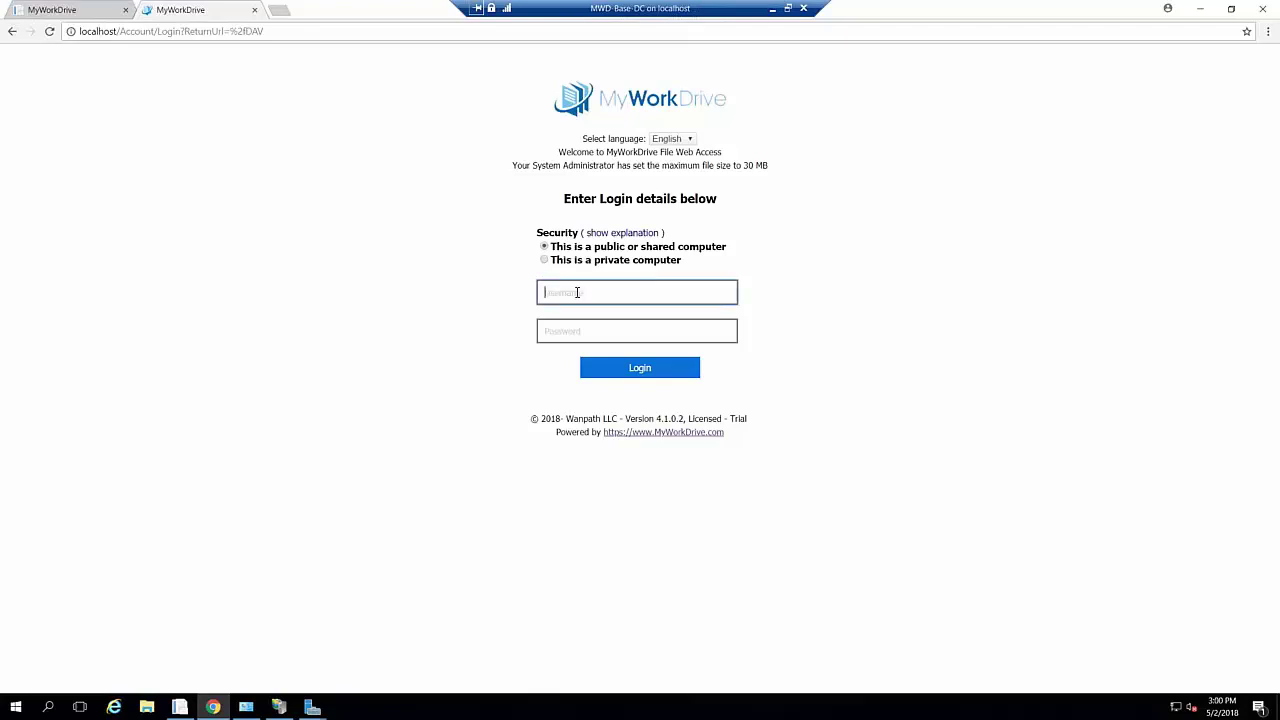
pyautogui.click(70, 10)
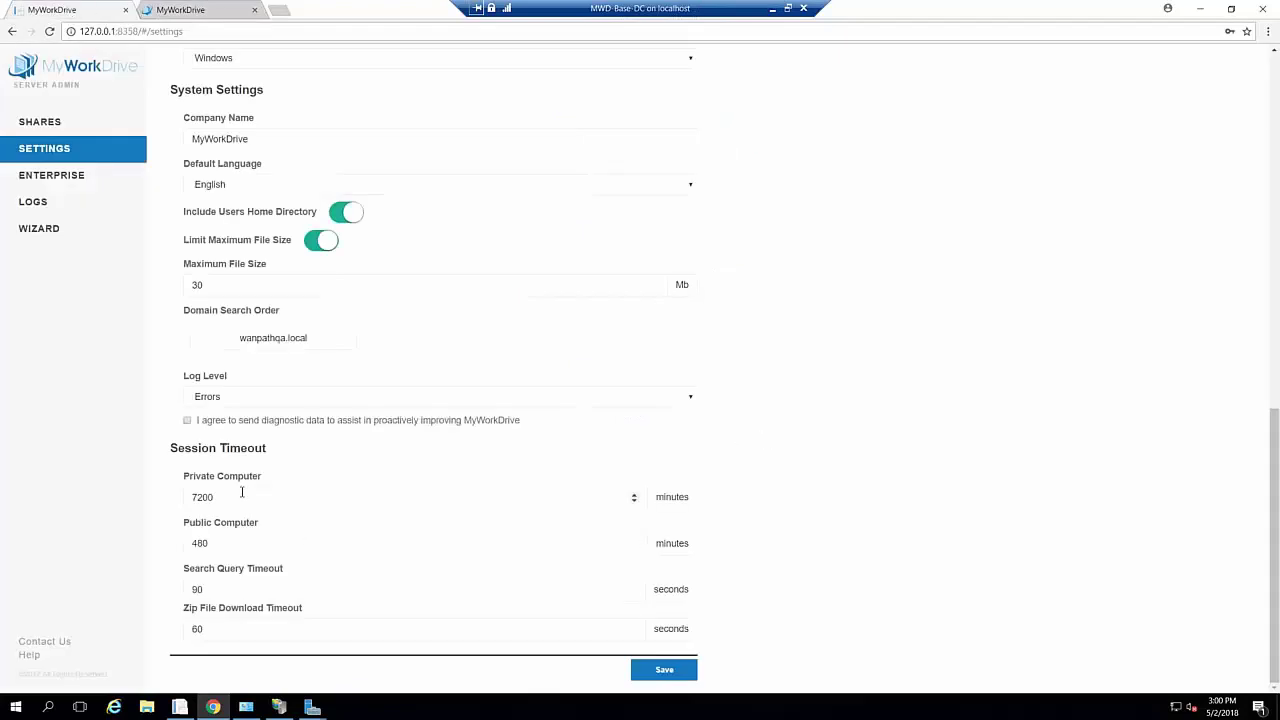
# Enter 15 minutes as the Public Computer session timeout, then check the web login page
pyautogui.doubleClick(200, 543)
pyautogui.moveTo(196, 543); pyautogui.dragTo(191, 543)
pyautogui.write('15')
pyautogui.moveTo(226, 499); pyautogui.dragTo(151, 495)
pyautogui.click(212, 14)
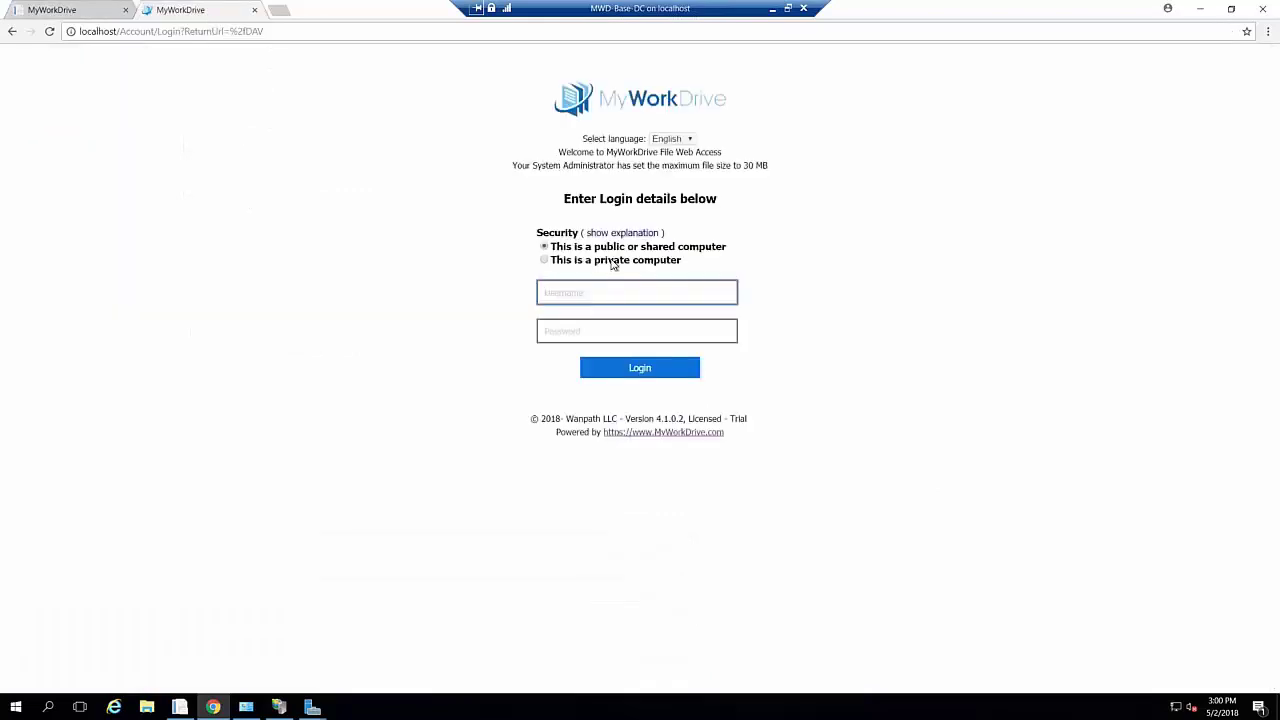
pyautogui.click(69, 14)
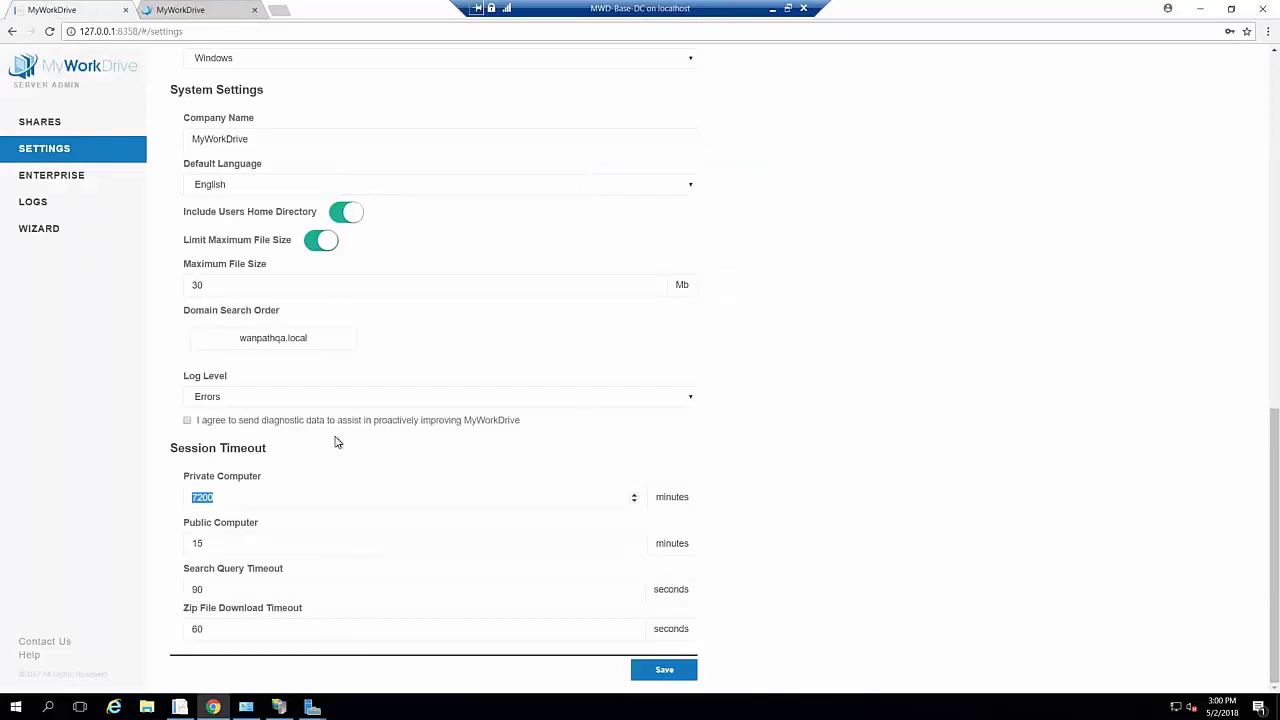
pyautogui.click(481, 586)
pyautogui.scroll(10, 697, 605)
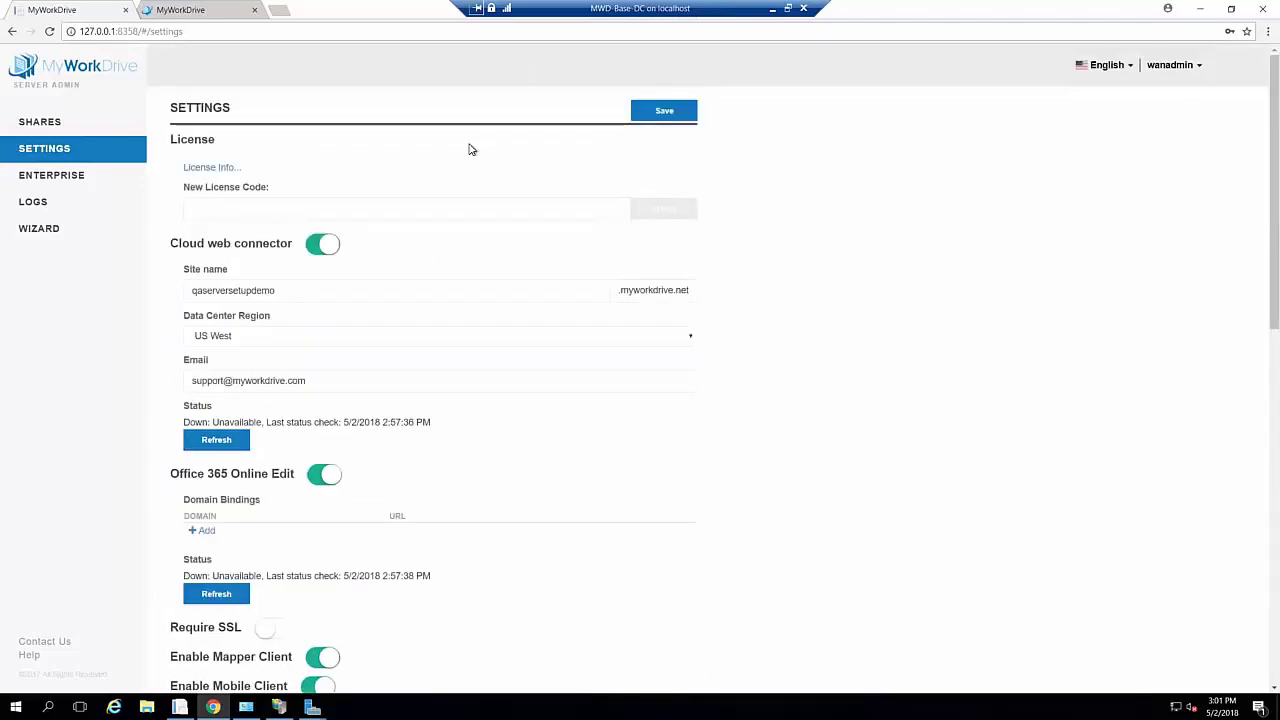
pyautogui.scroll(-4, 489, 499)
pyautogui.scroll(-4, 489, 499)
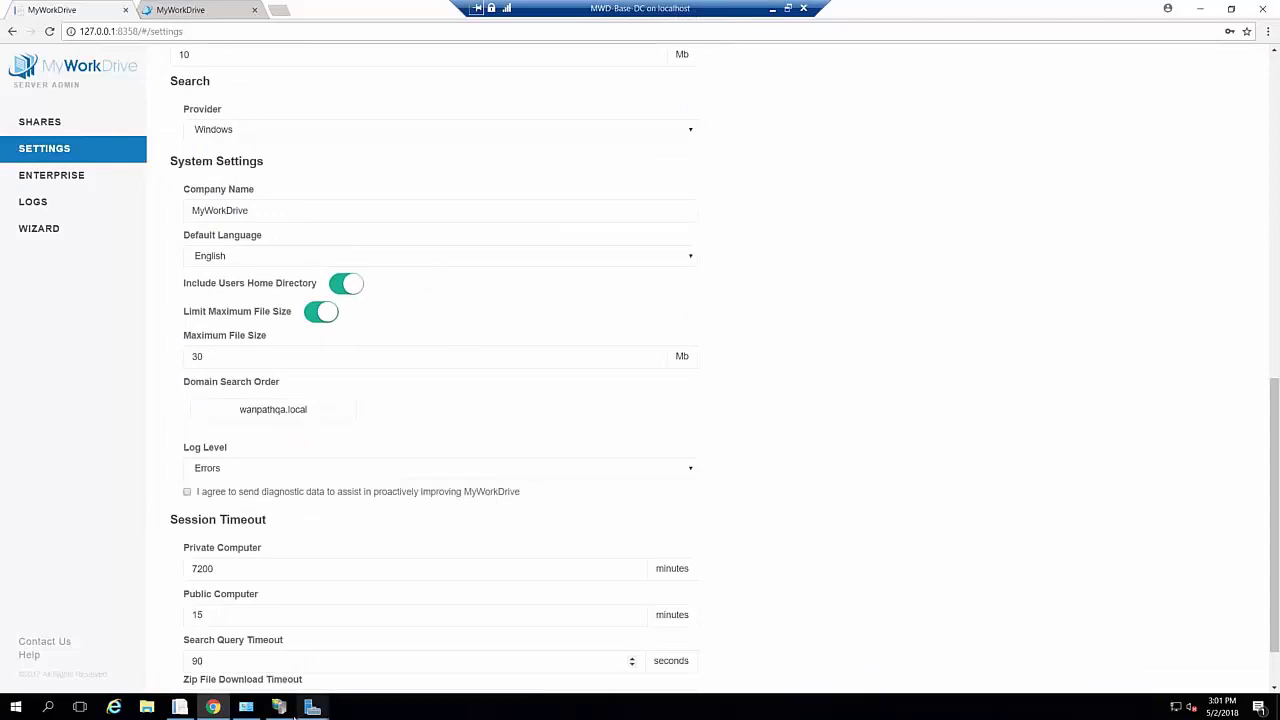
# Close the finished Windows Search installation wizard
pyautogui.moveTo(312, 707)
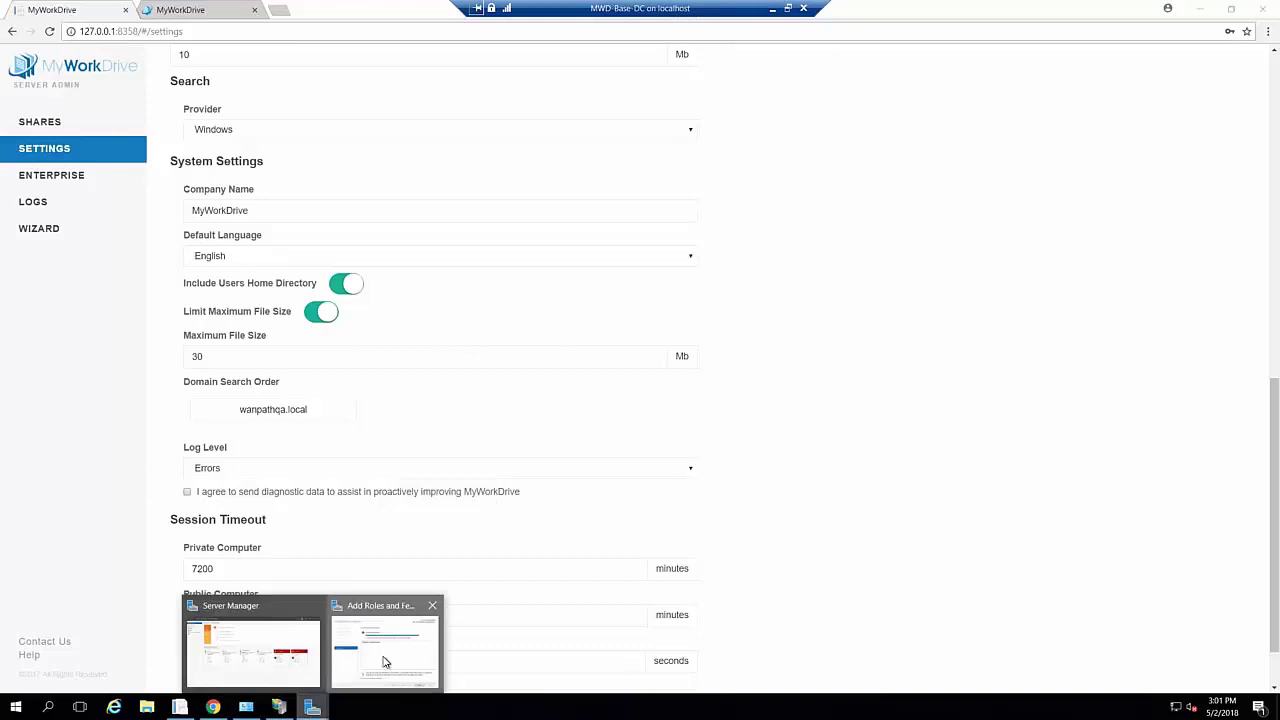
pyautogui.click(389, 655)
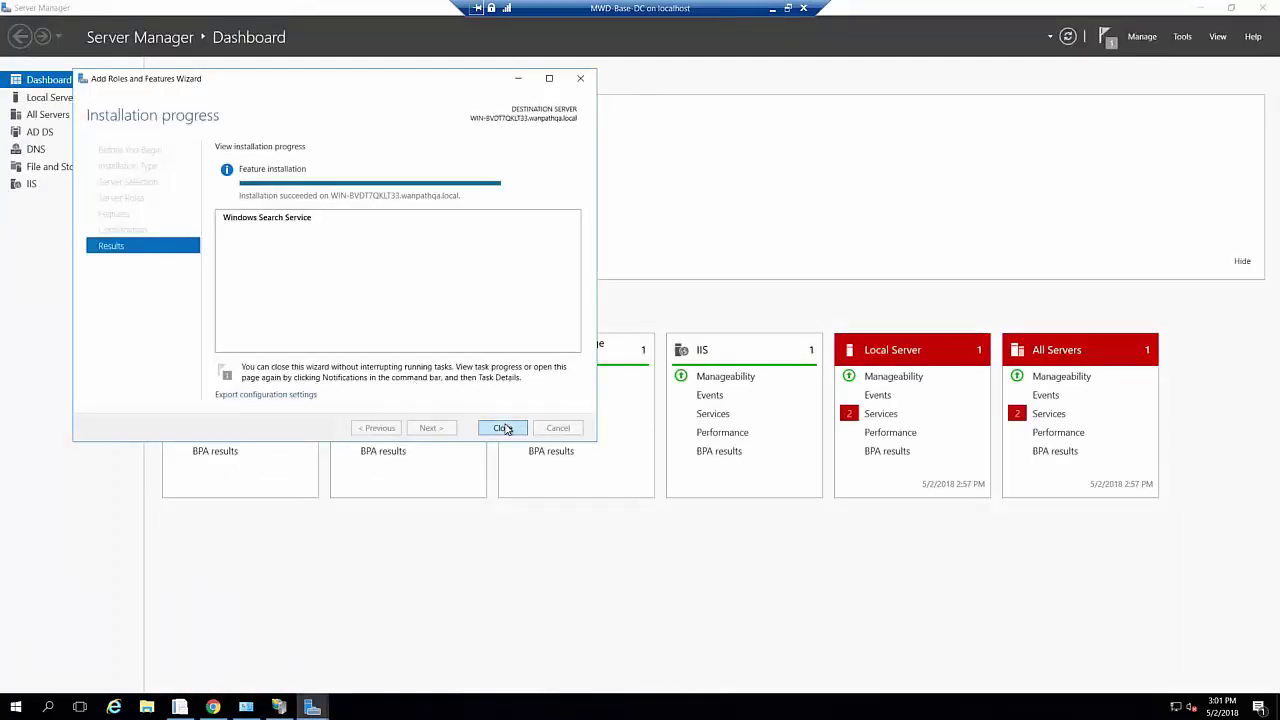
pyautogui.click(503, 428)
# Open Indexing Options from Control Panel, which reports indexing is not running
pyautogui.rightClick(15, 707)
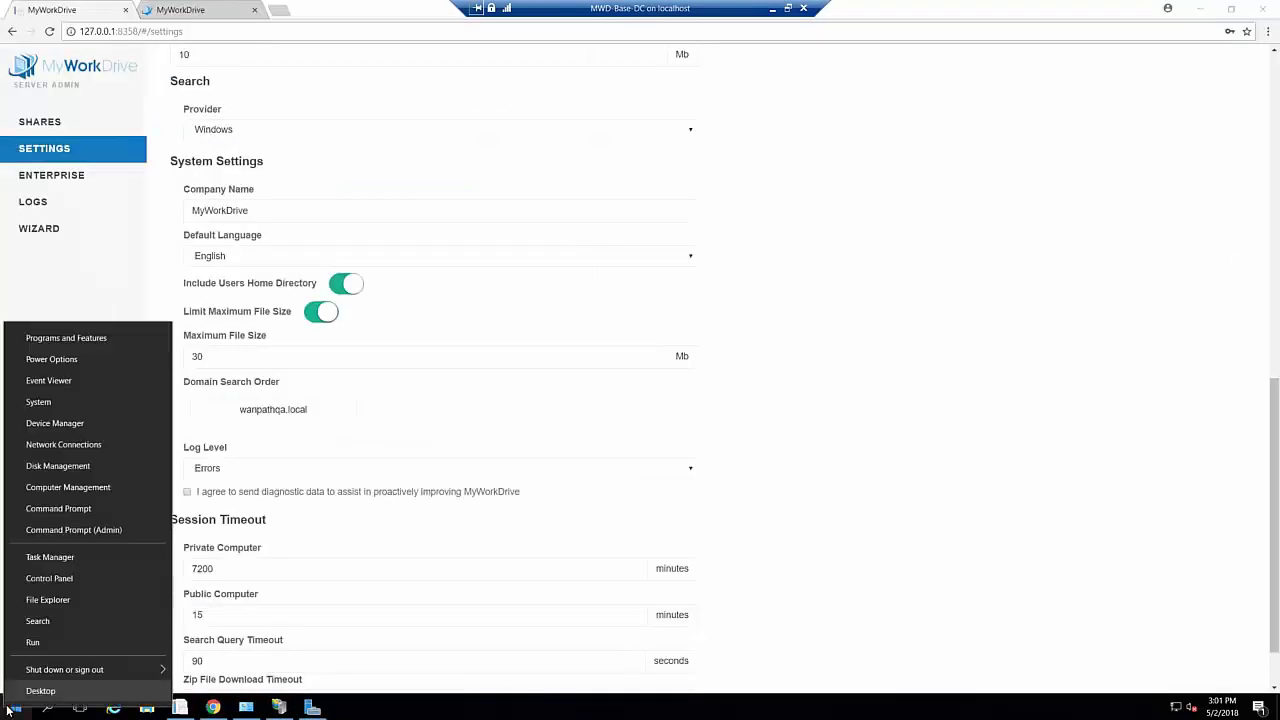
pyautogui.click(50, 578)
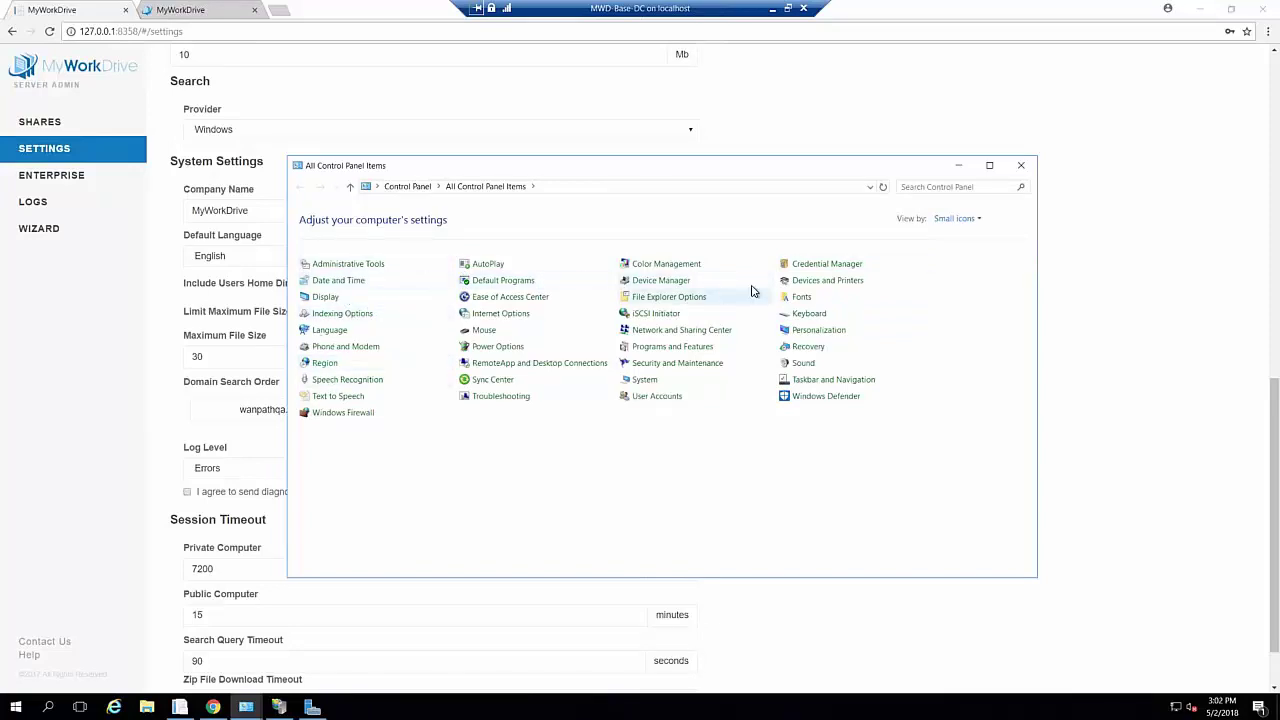
pyautogui.click(330, 315)
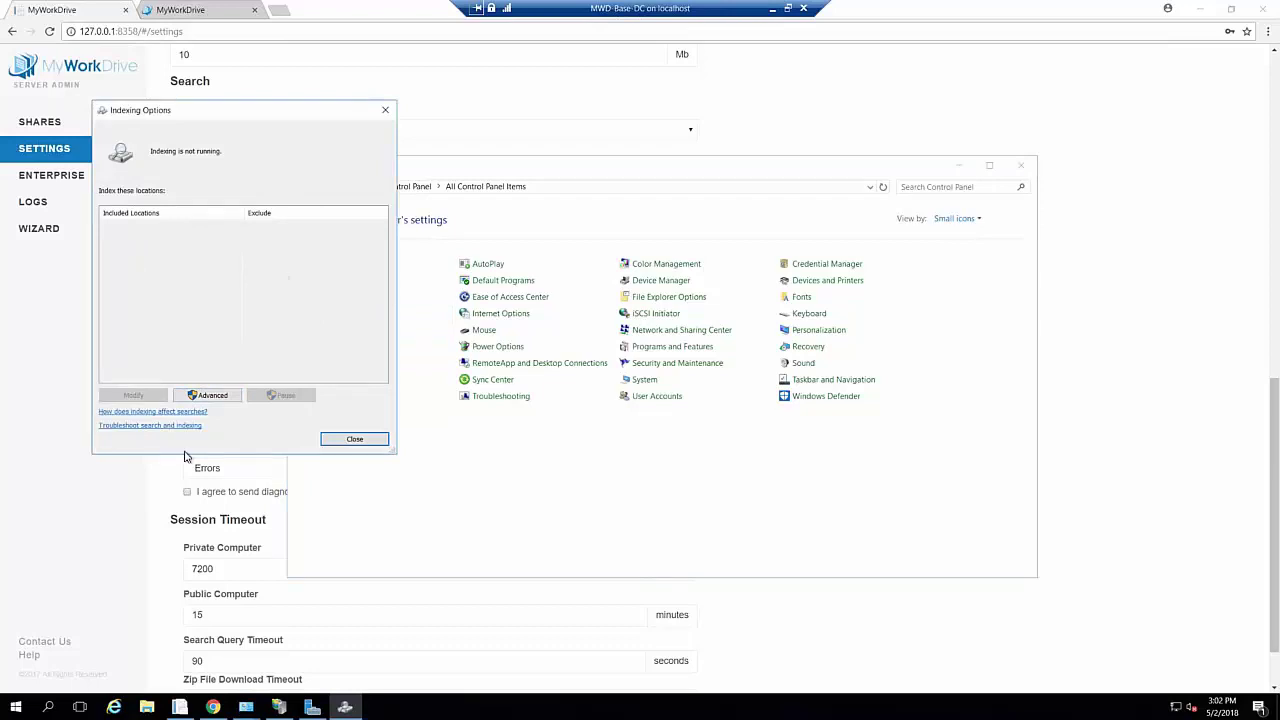
pyautogui.rightClick(15, 707)
# Launch services.msc and open the Windows Search service properties
pyautogui.click(57, 644)
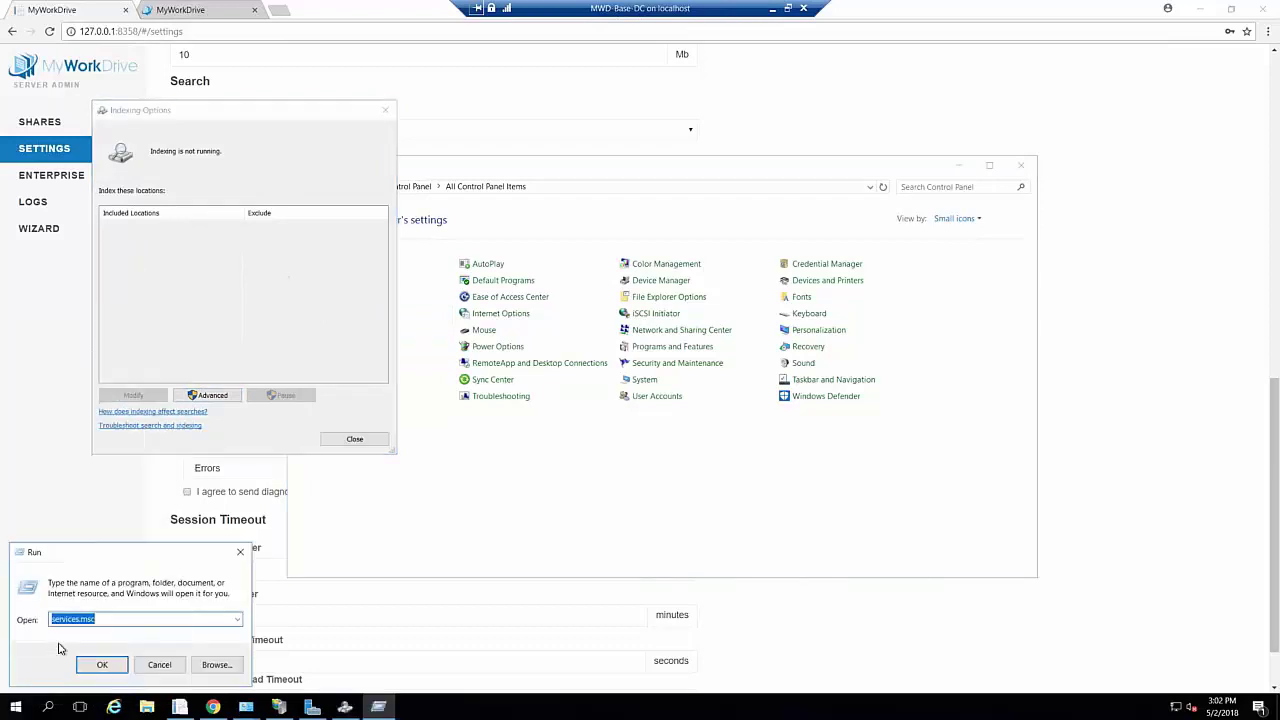
pyautogui.press('Return')
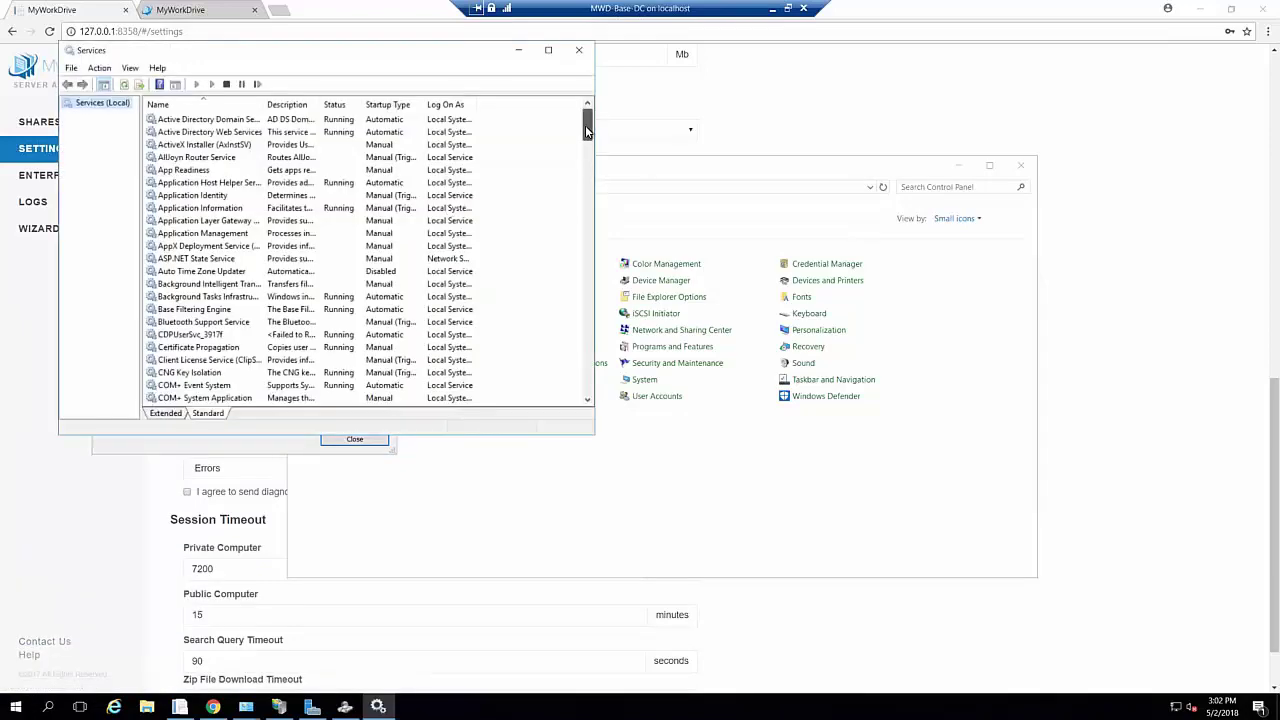
pyautogui.moveTo(588, 128); pyautogui.dragTo(587, 364)
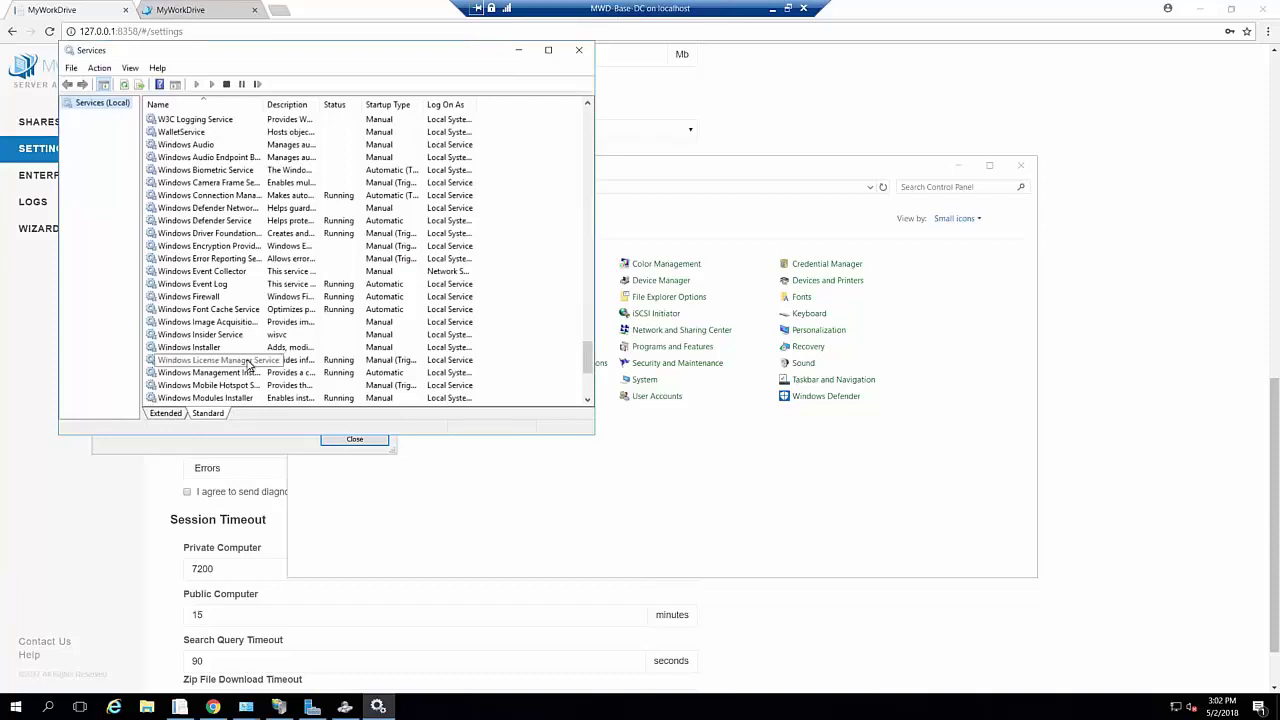
pyautogui.scroll(-2, 251, 366)
pyautogui.click(248, 398)
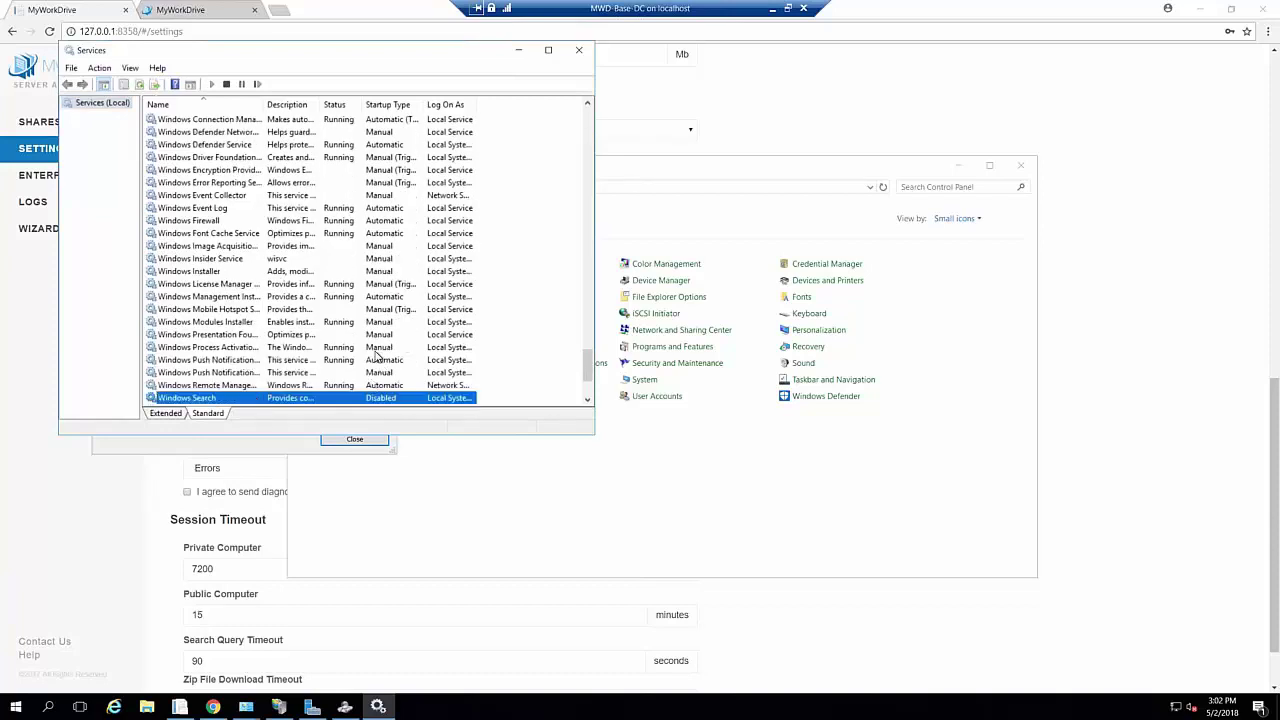
pyautogui.doubleClick(322, 398)
# Set the Windows Search startup type to Automatic, apply it, and start the service
pyautogui.click(366, 231)
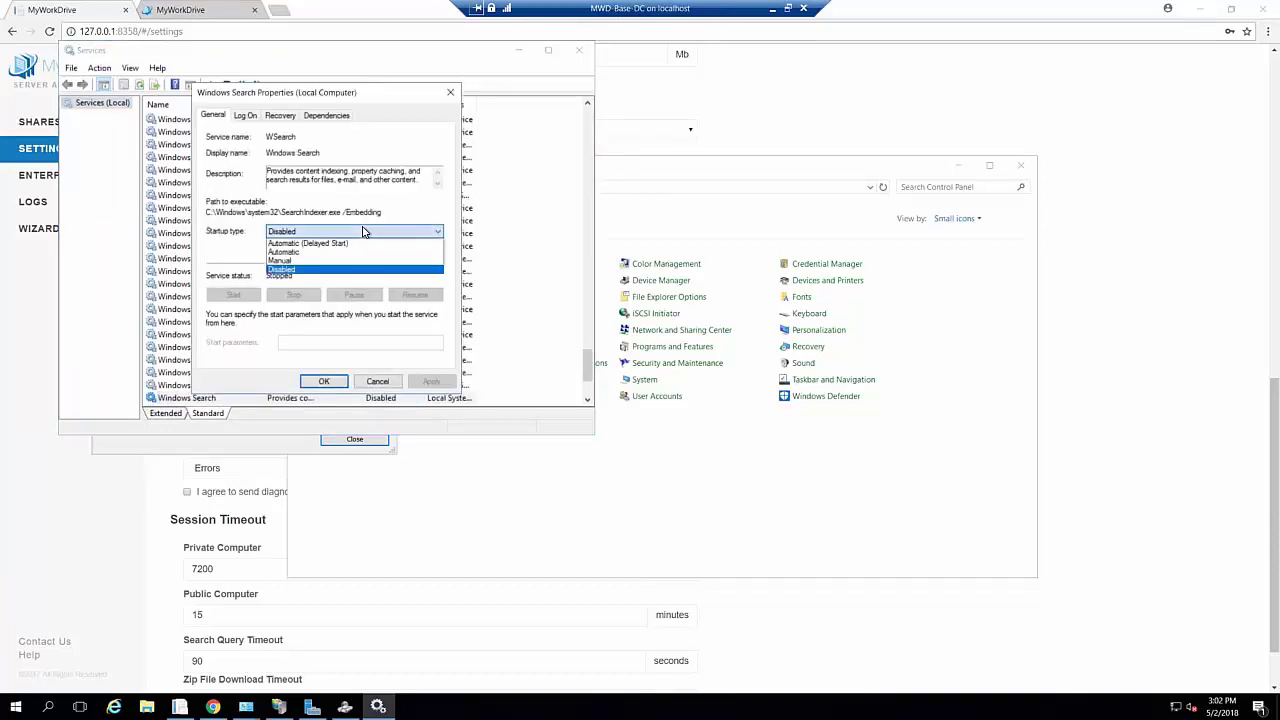
pyautogui.click(309, 248)
pyautogui.click(423, 381)
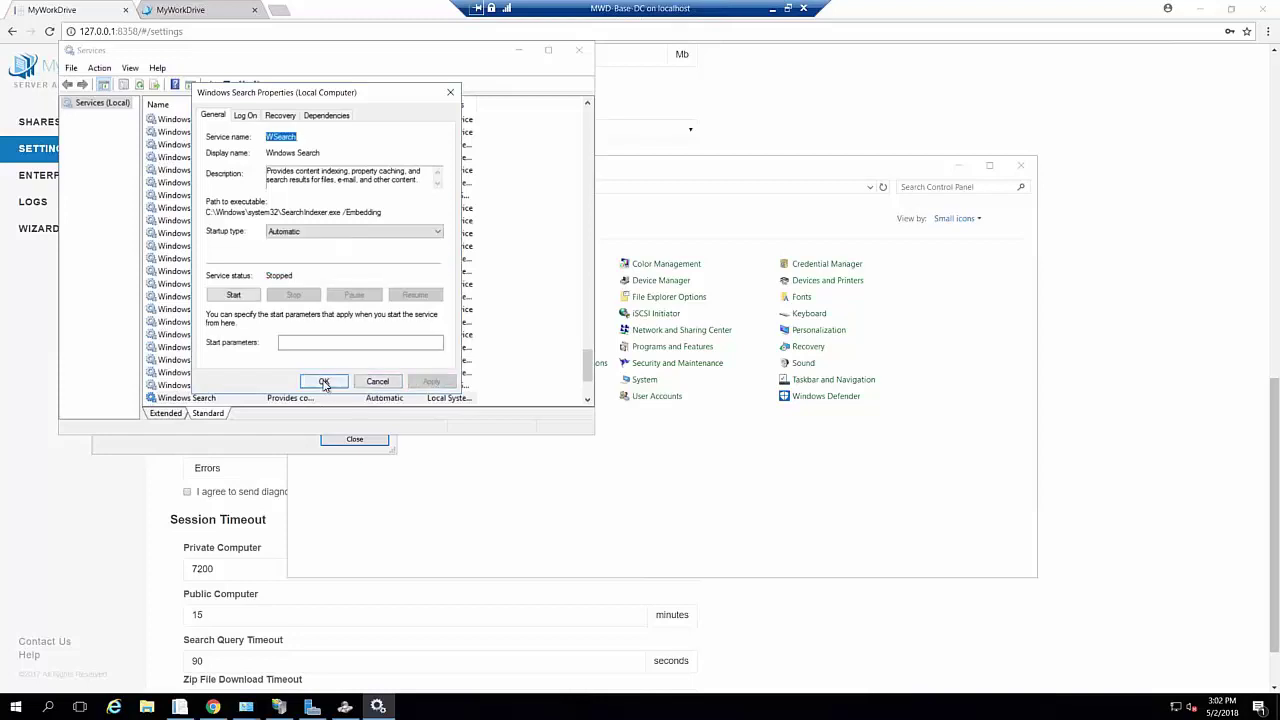
pyautogui.click(325, 381)
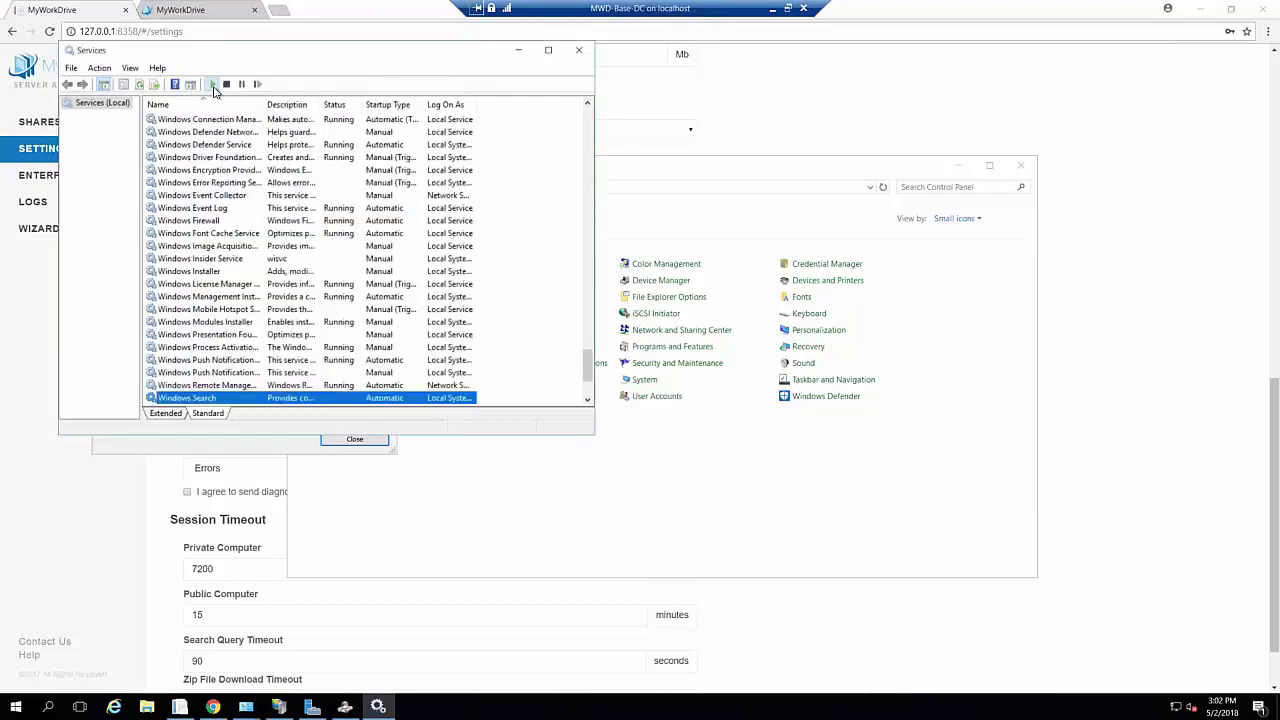
pyautogui.click(211, 84)
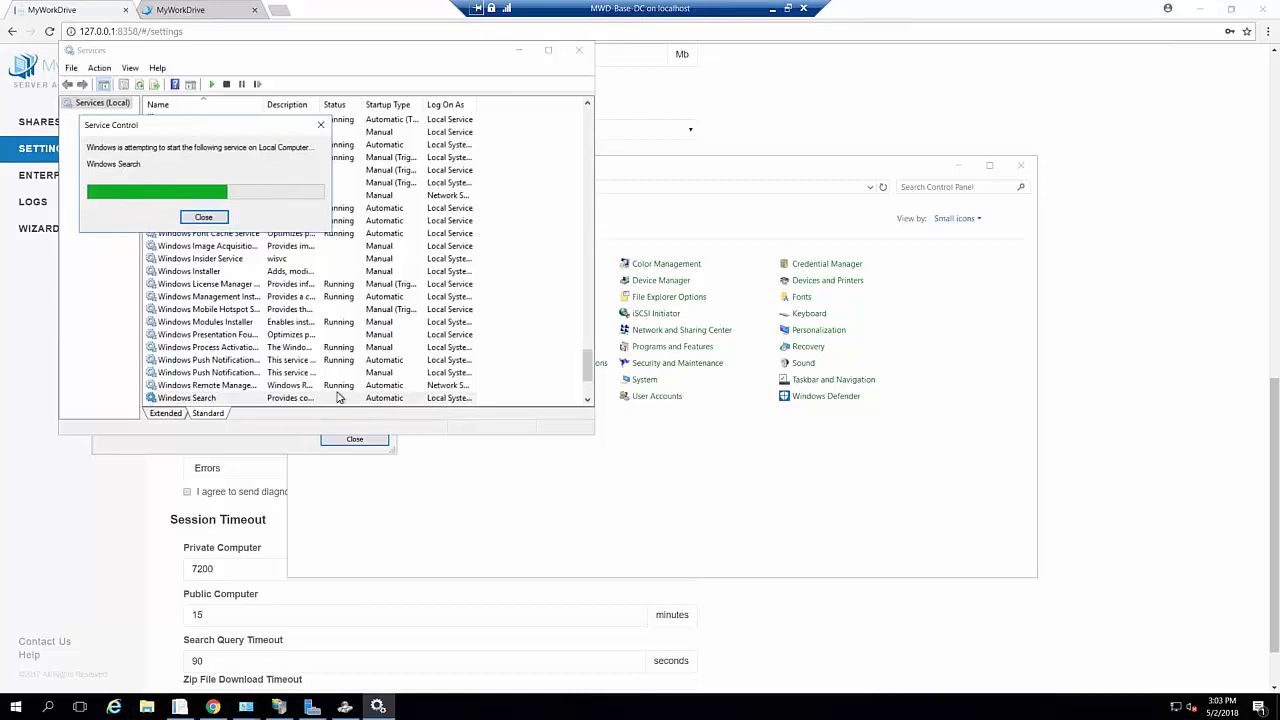
# Close Indexing Options and return to the MyWorkDrive settings page
pyautogui.click(345, 708)
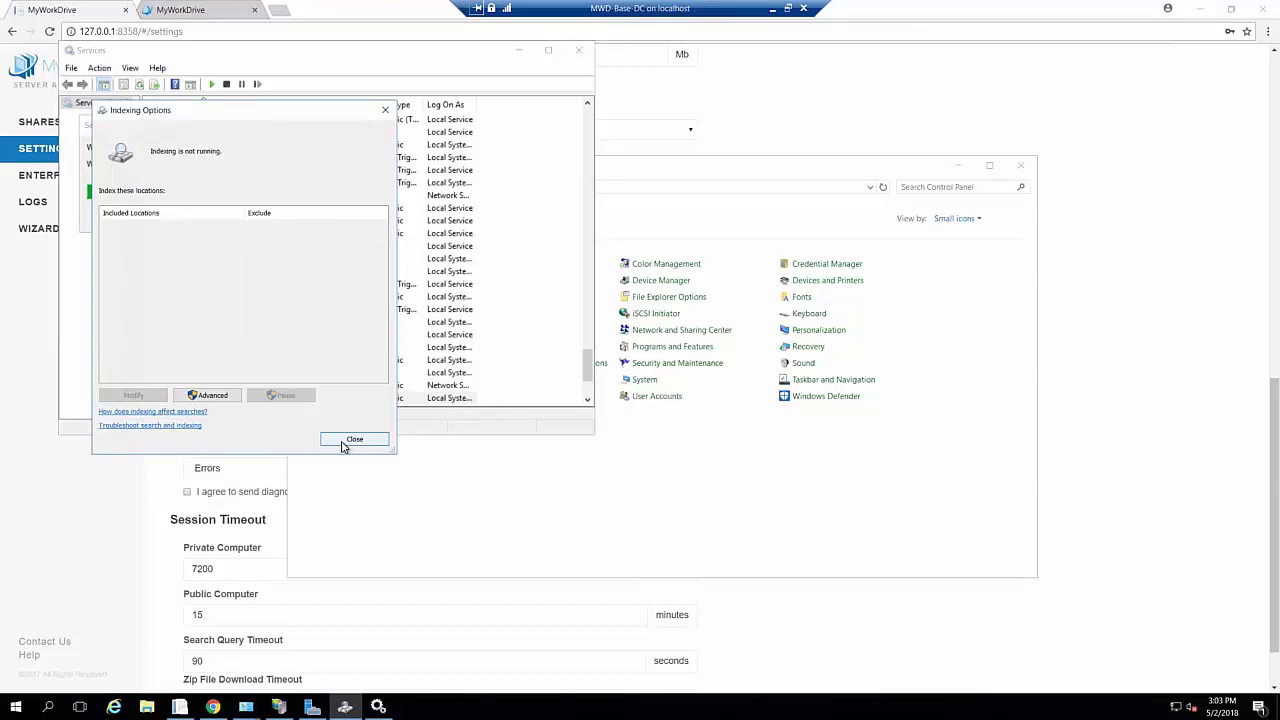
pyautogui.click(343, 443)
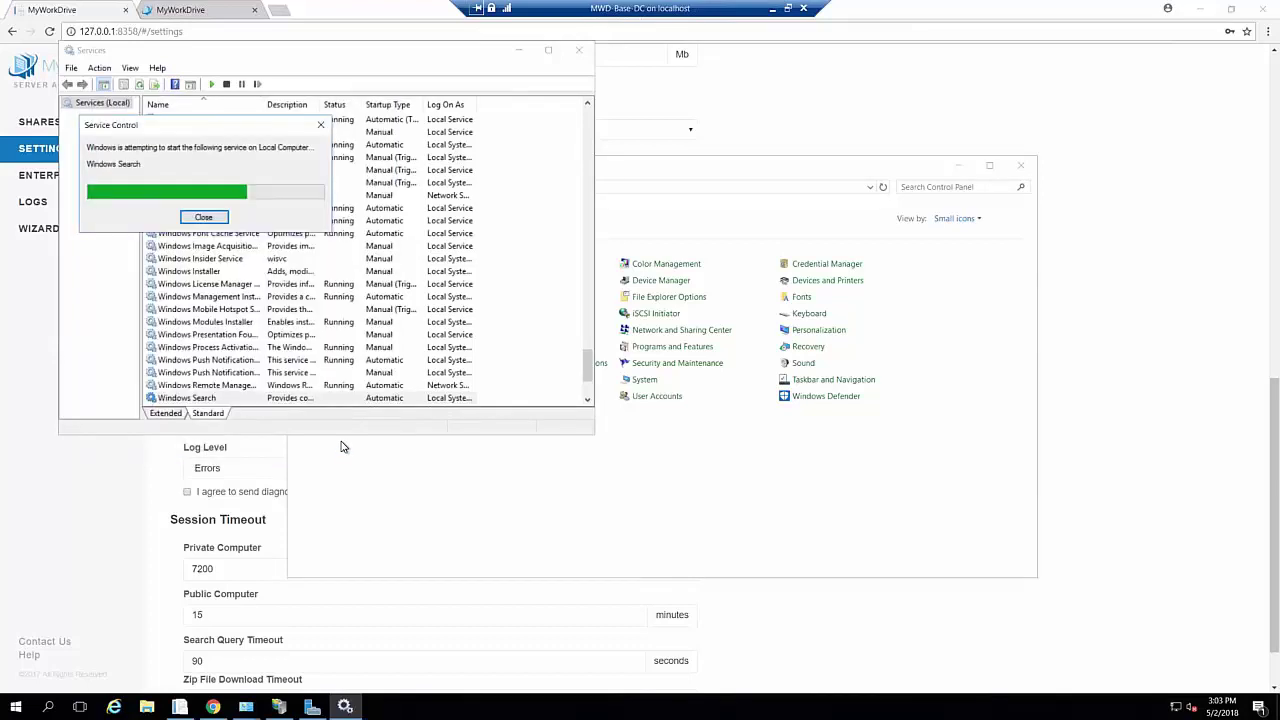
pyautogui.click(10, 333)
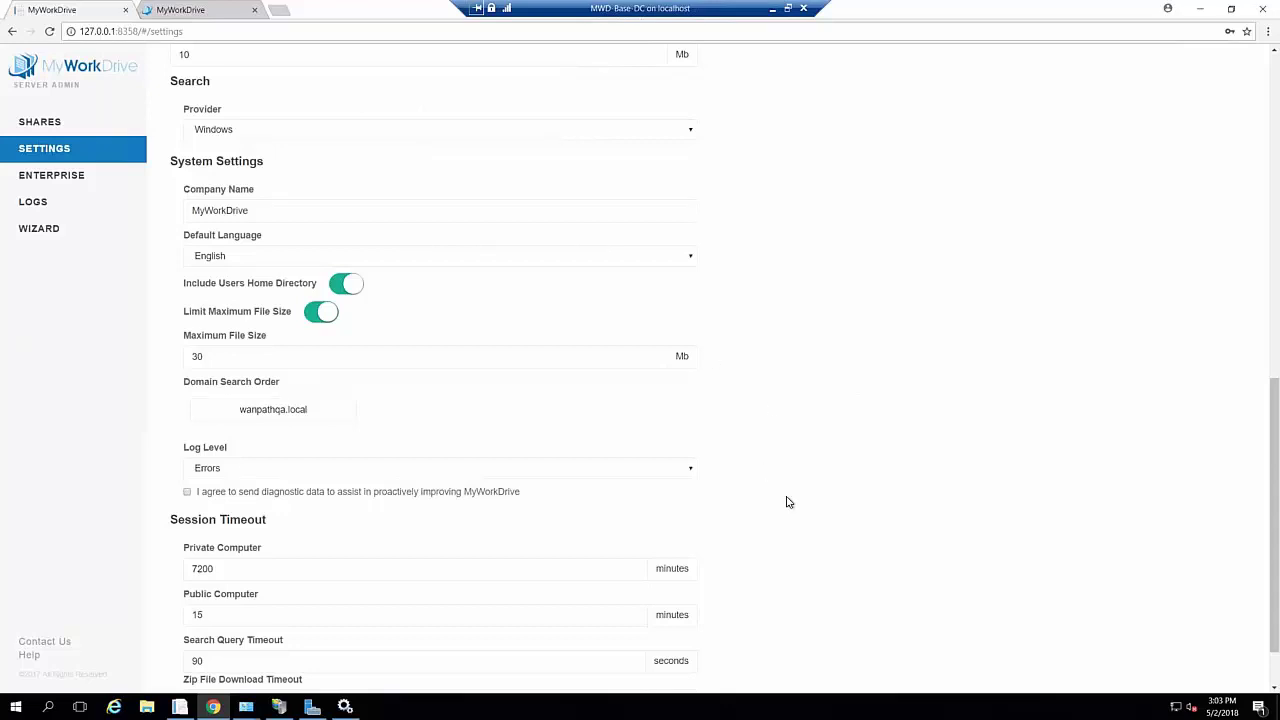
# Scroll through the general Settings page and move on to the Enterprise page
pyautogui.scroll(-1, 787, 502)
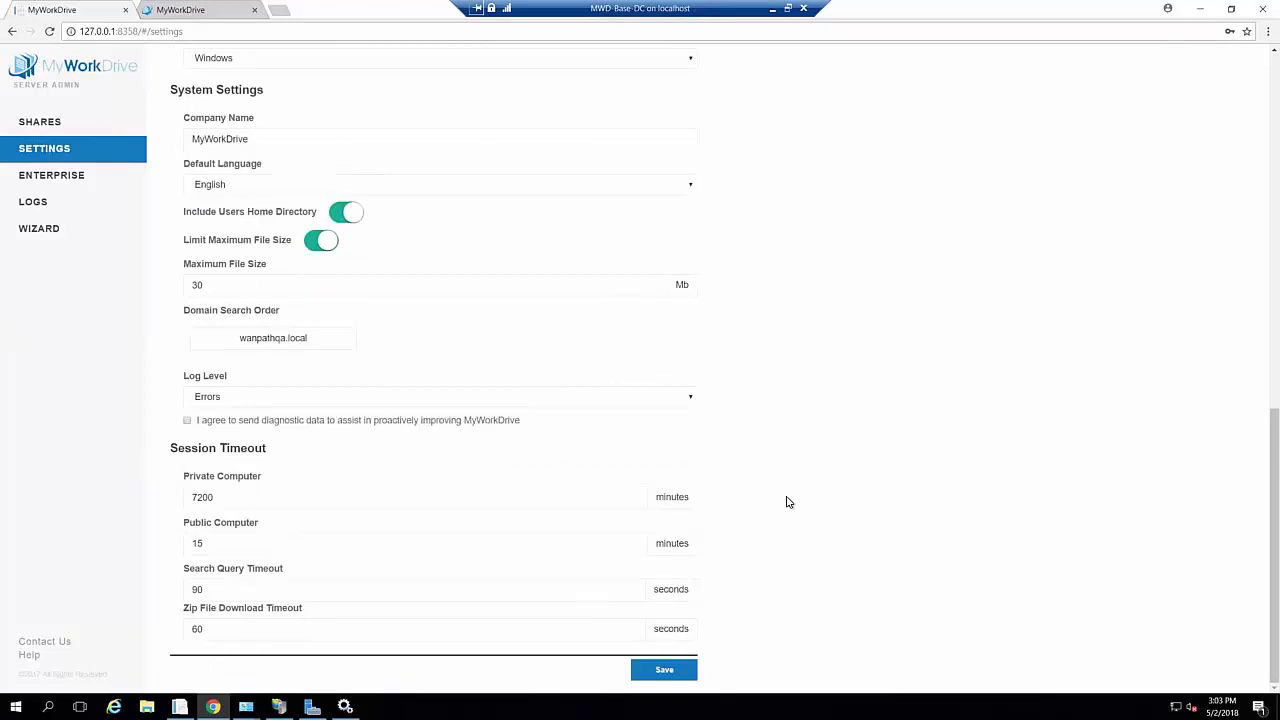
pyautogui.scroll(3, 787, 502)
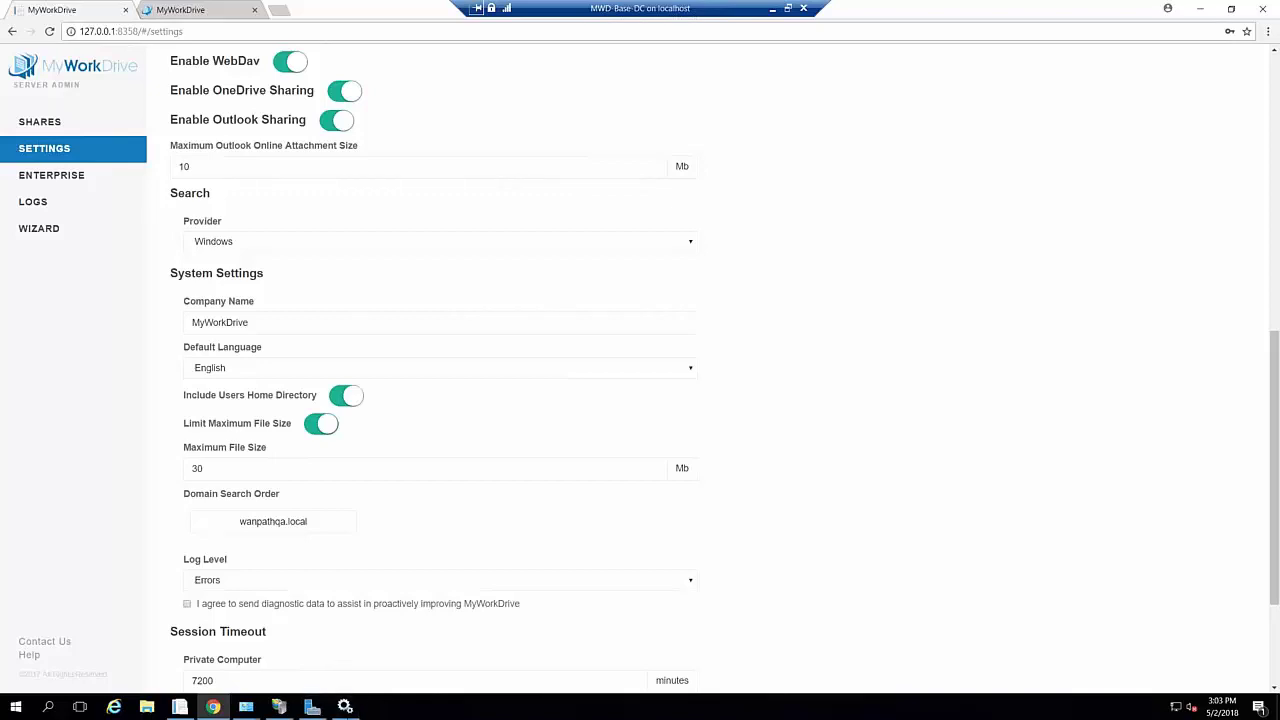
pyautogui.moveTo(345, 707)
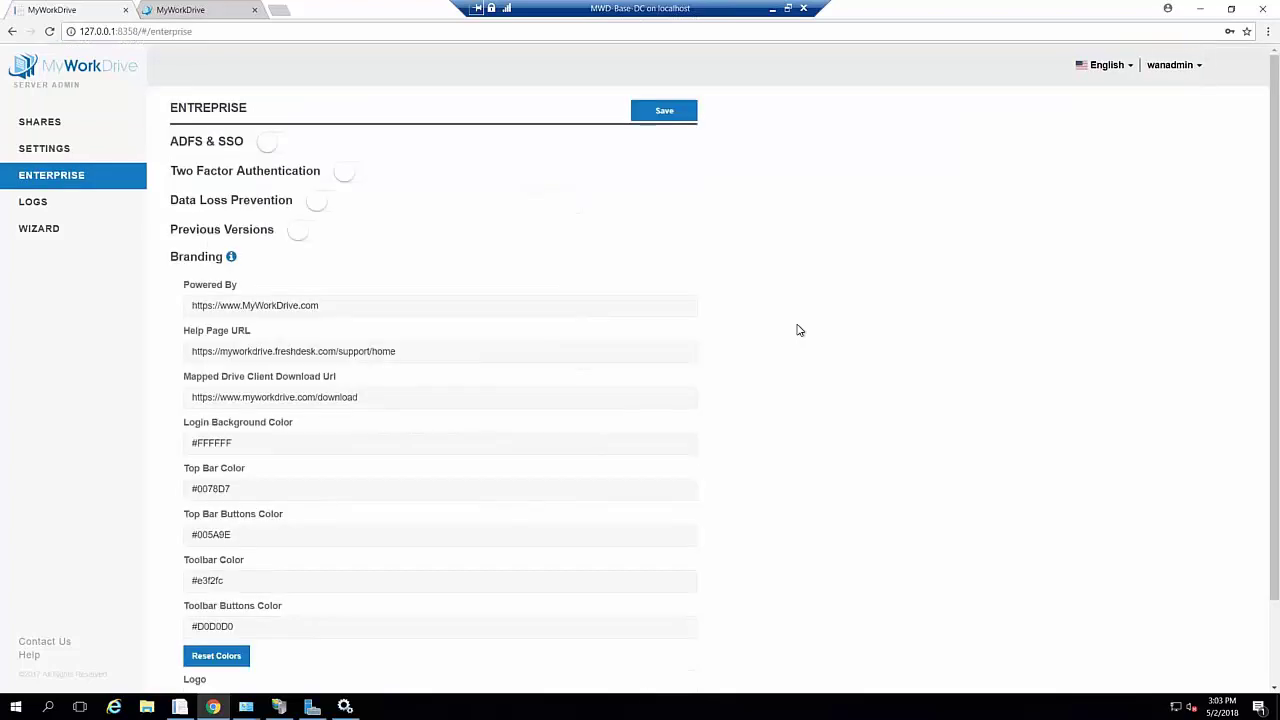
pyautogui.click(271, 143)
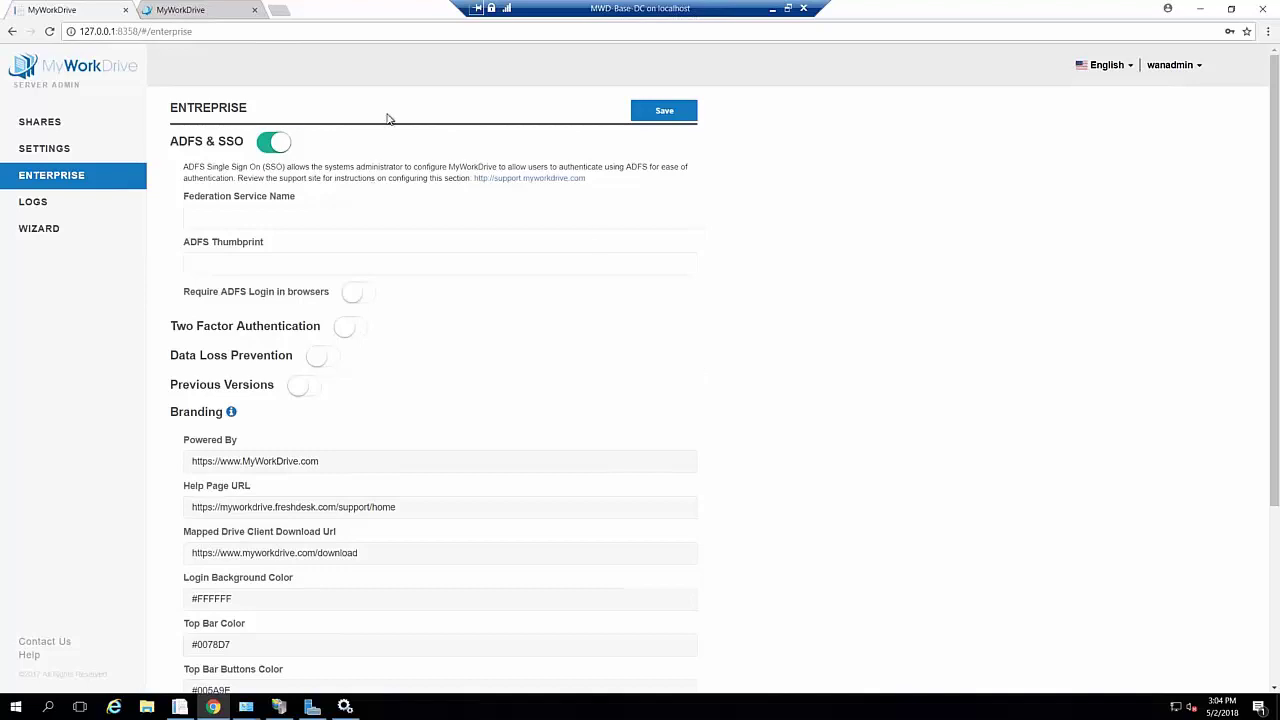
pyautogui.click(282, 147)
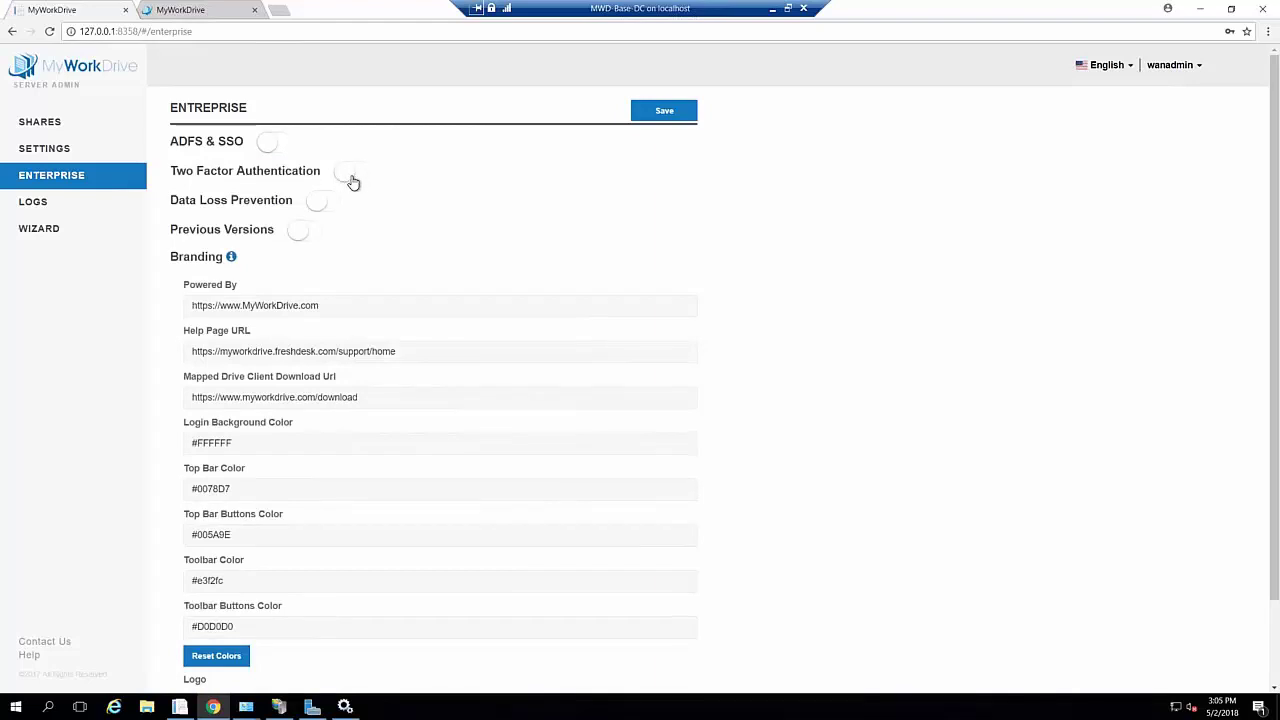
# Toggle Two Factor Authentication on and back off, turn on Data Loss Prevention, and save
pyautogui.click(348, 176)
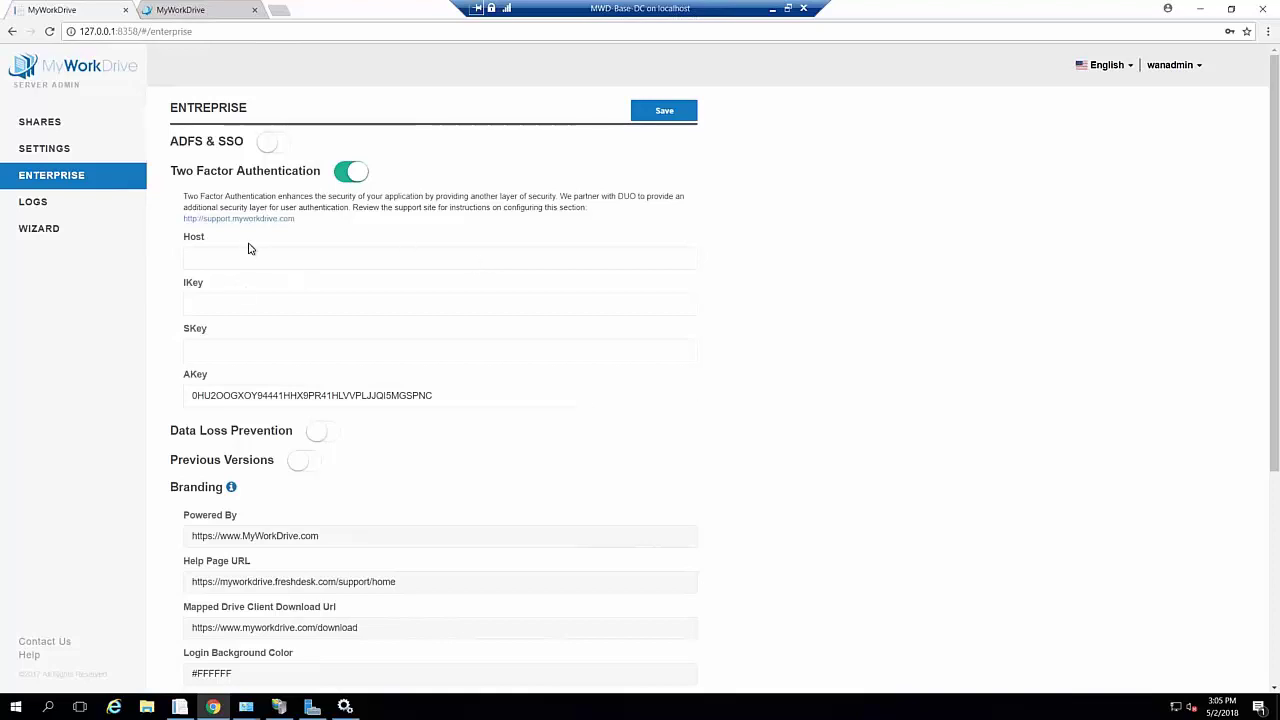
pyautogui.click(257, 346)
pyautogui.click(354, 173)
pyautogui.click(354, 173)
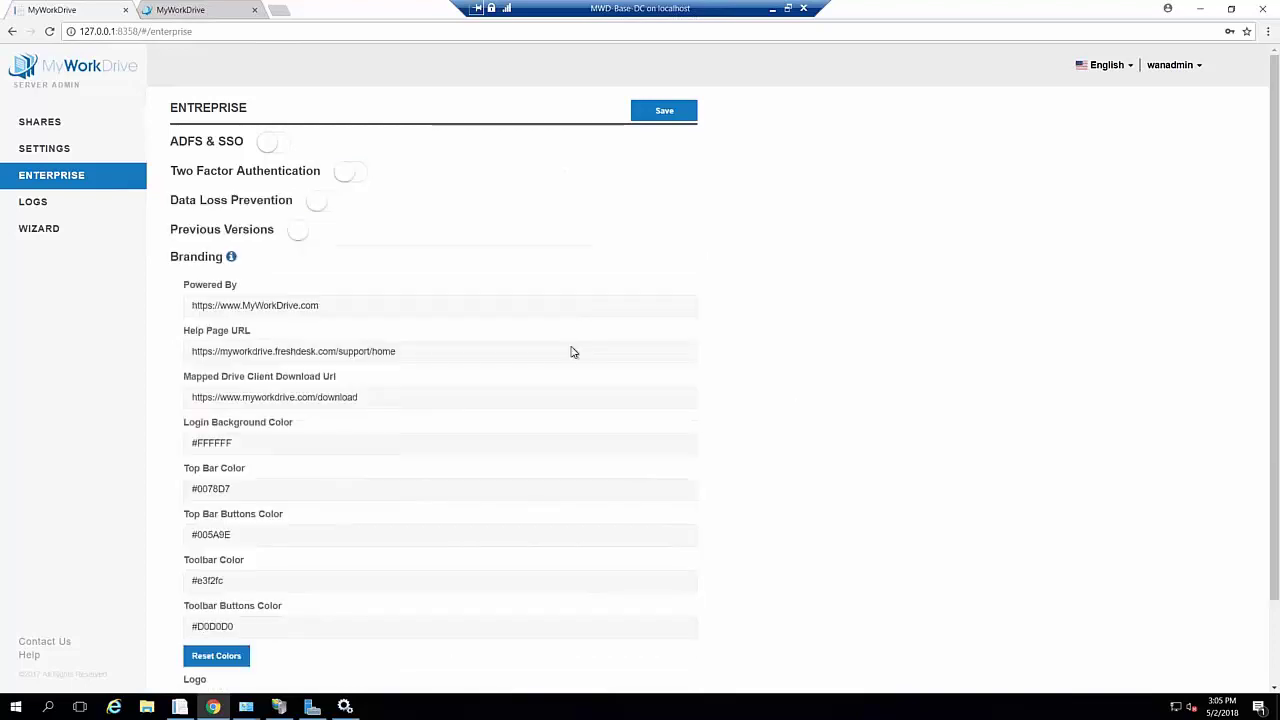
pyautogui.click(316, 204)
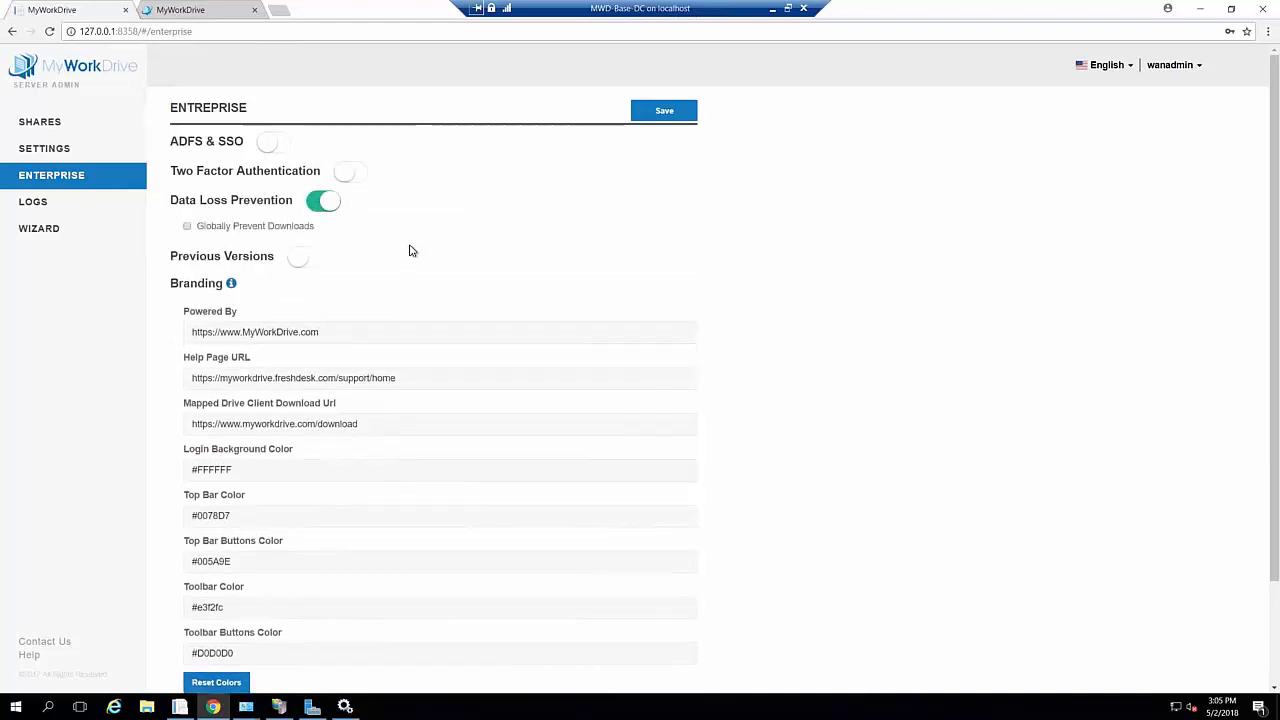
pyautogui.click(665, 115)
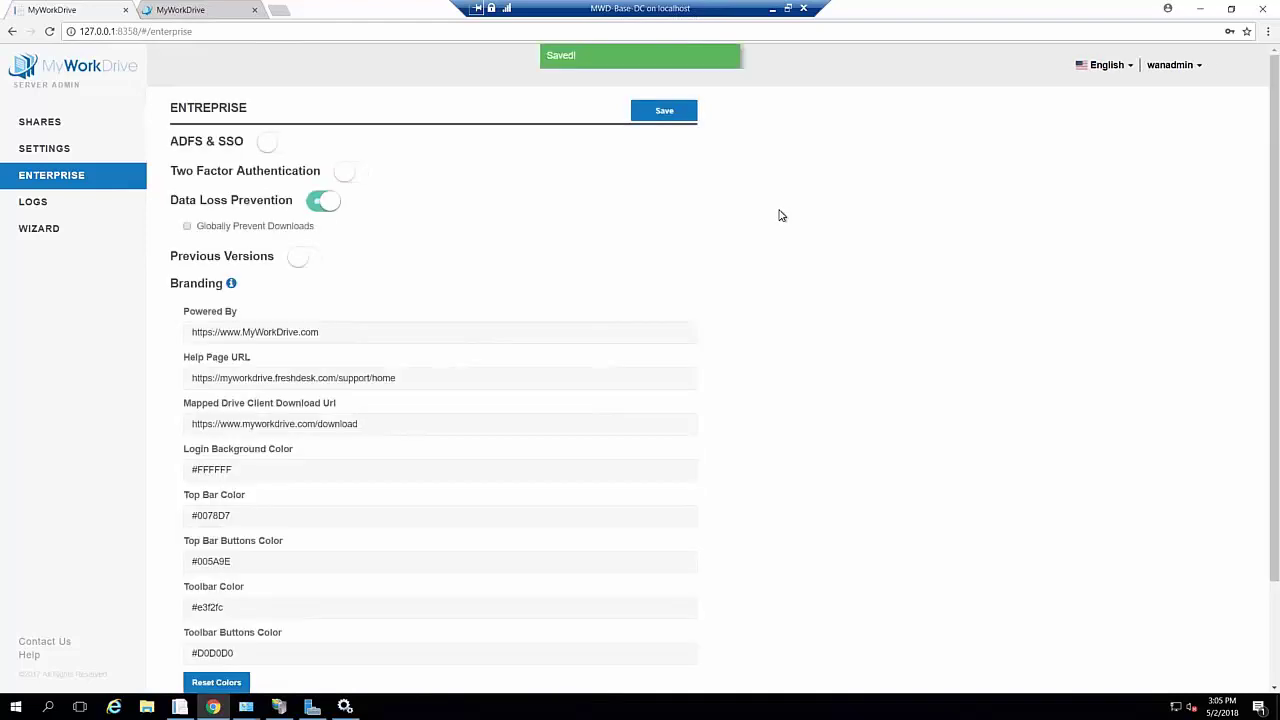
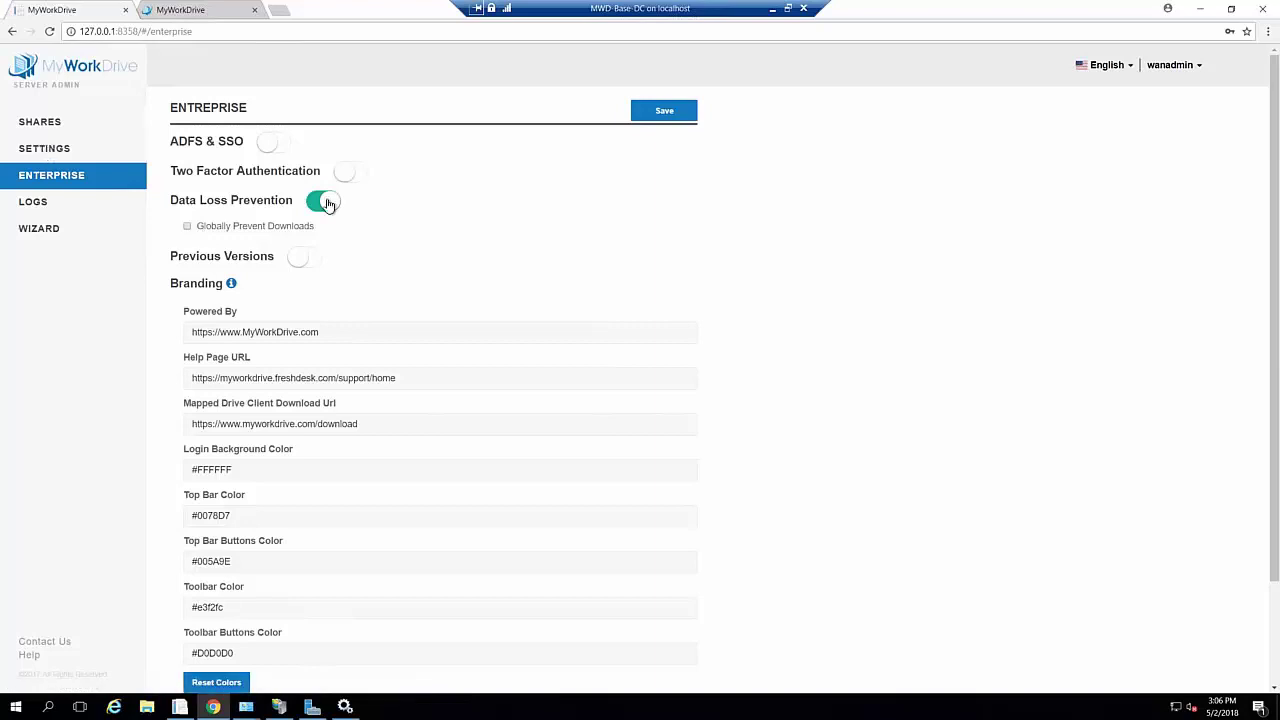
# Open the Shares list showing the c:\share1 share for Administrators and Users
pyautogui.click(84, 130)
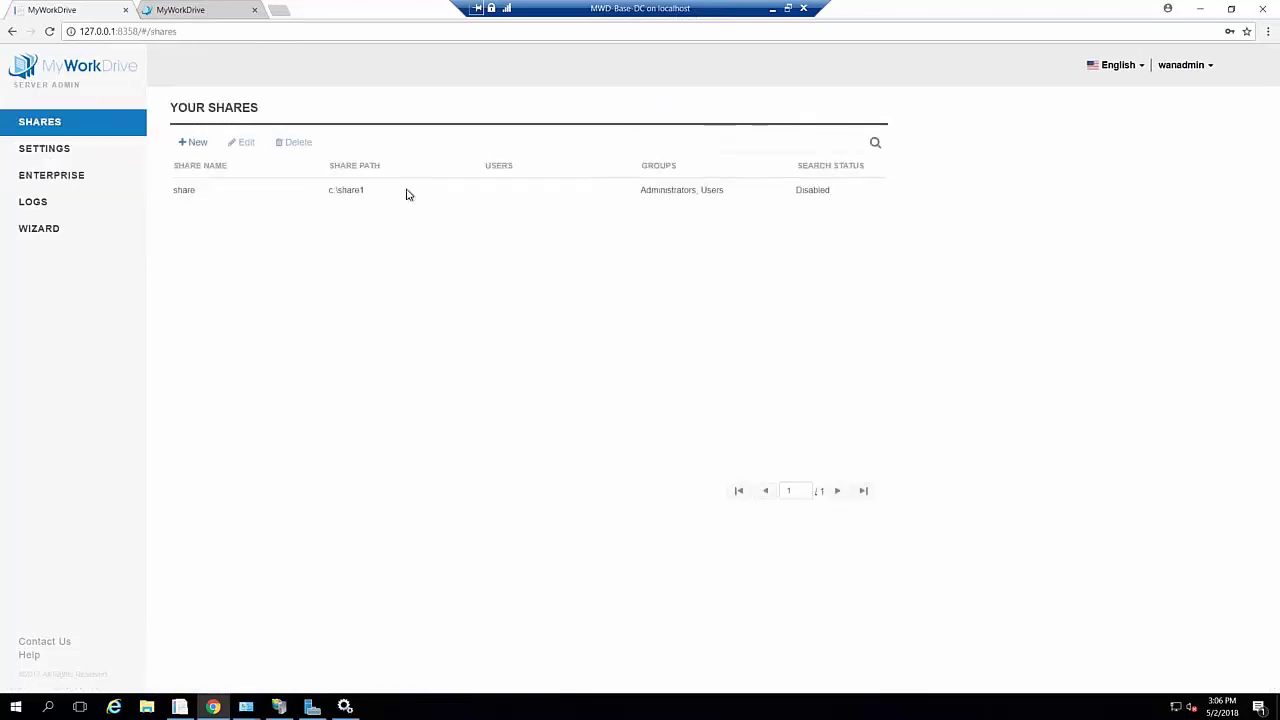
# On share1, keep downloads allowed for Administrators but block downloads for the Users group
pyautogui.click(370, 196)
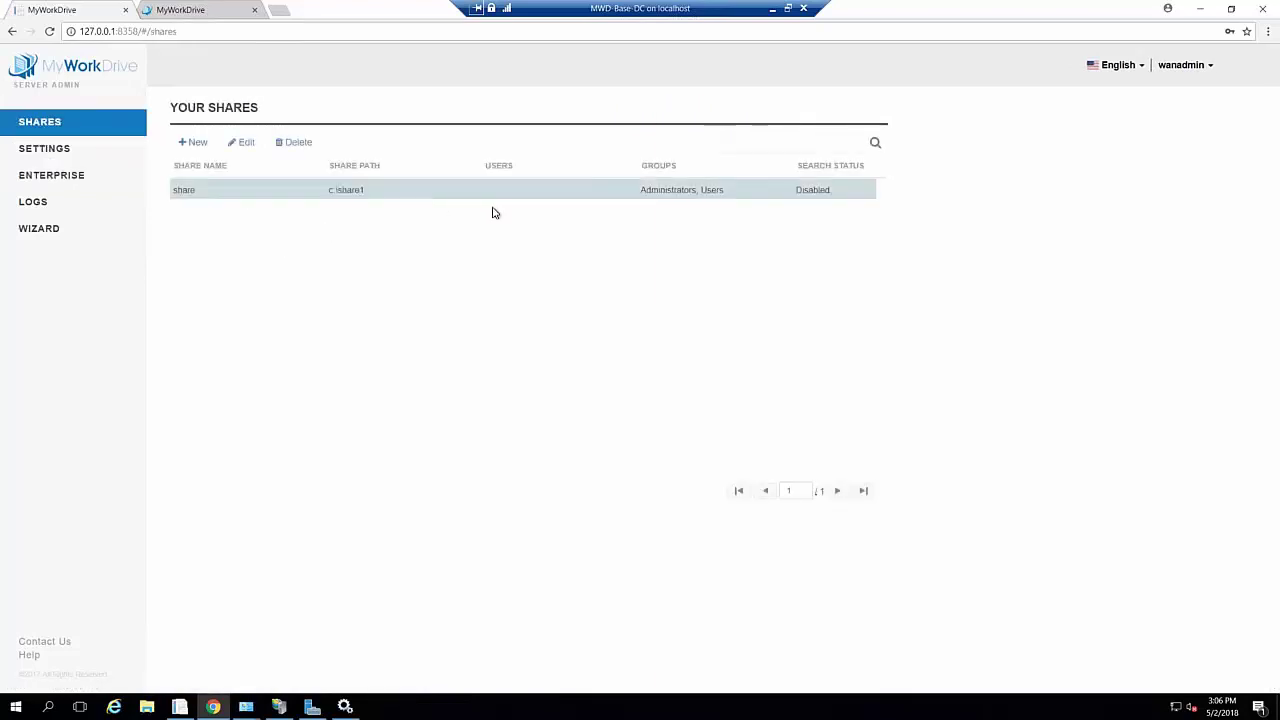
pyautogui.click(245, 144)
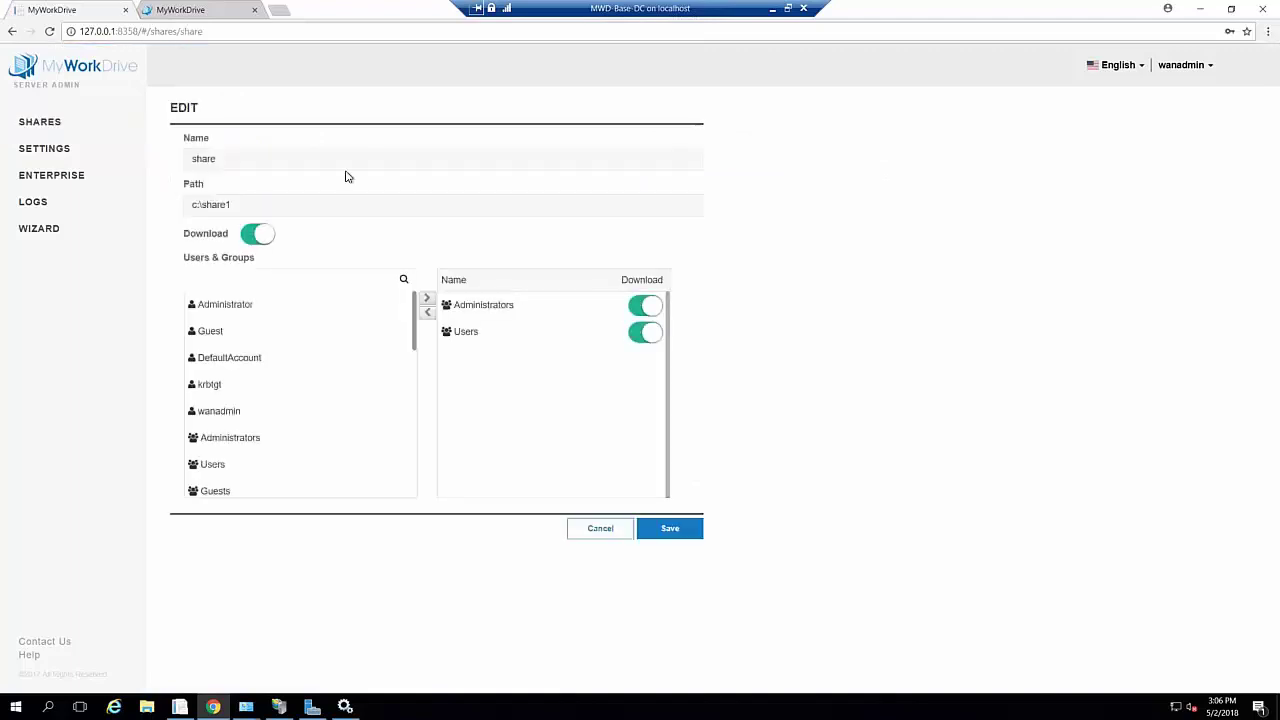
pyautogui.click(262, 243)
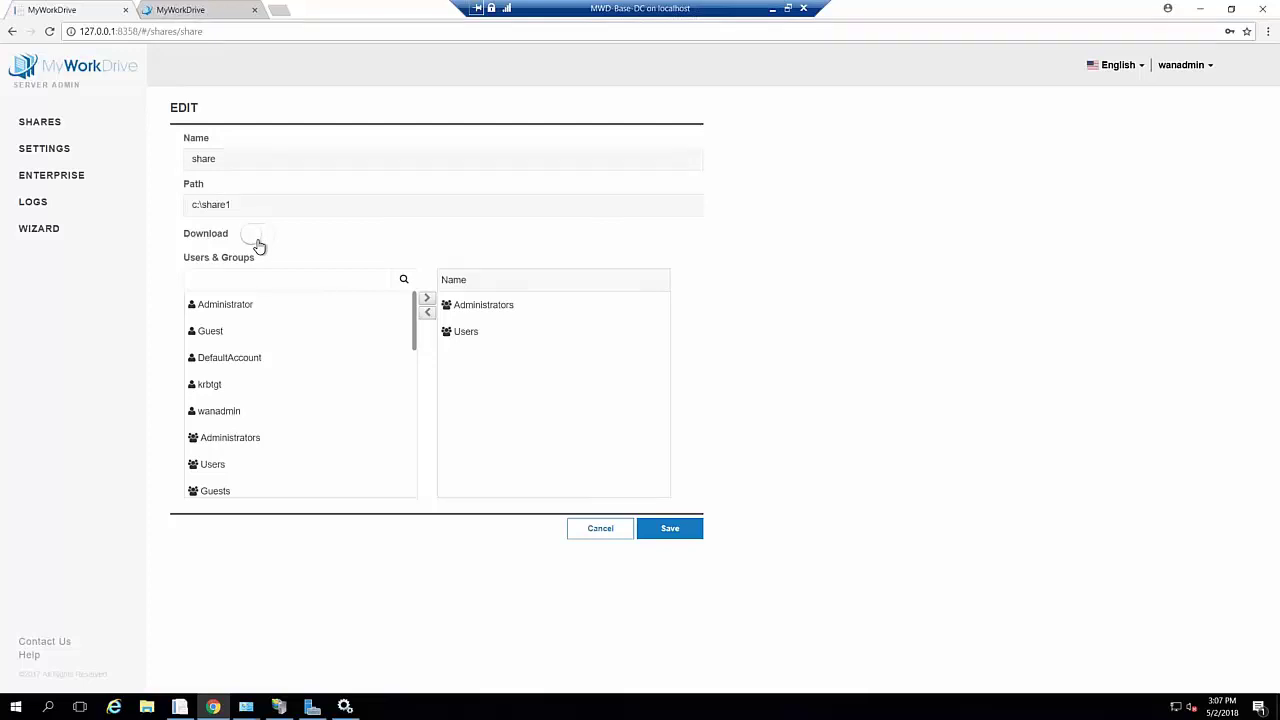
pyautogui.click(257, 240)
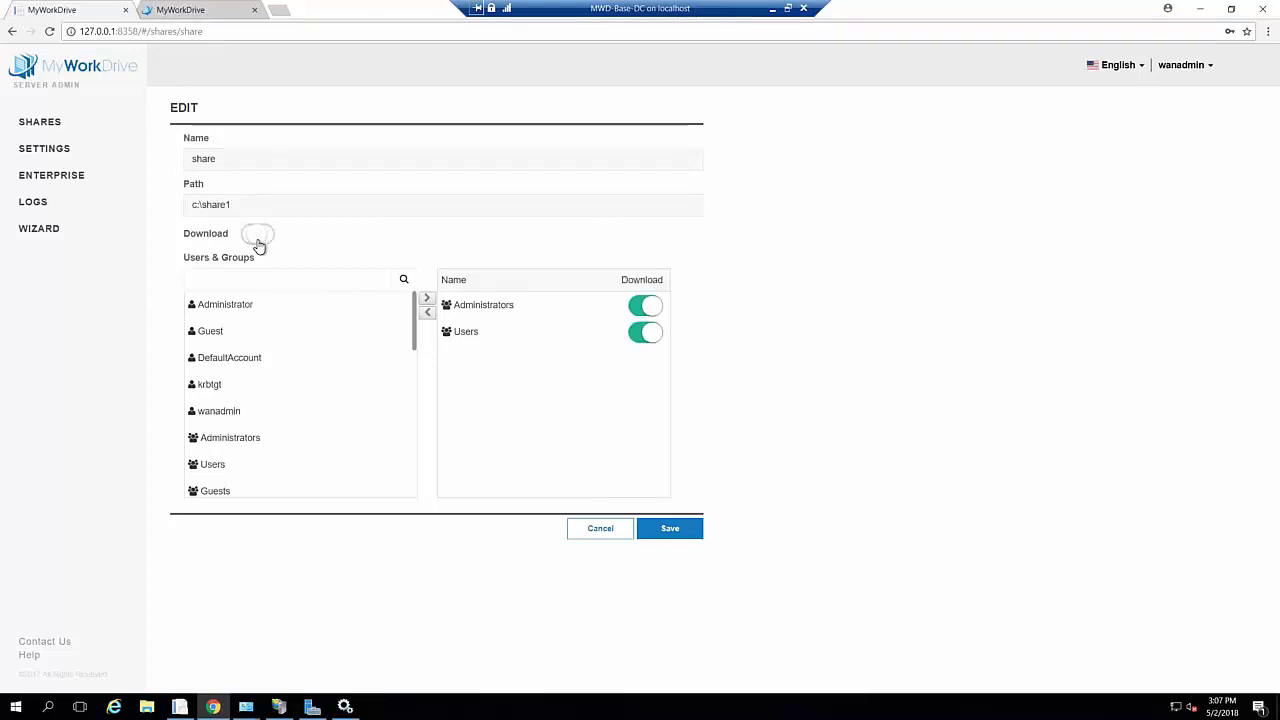
pyautogui.click(651, 344)
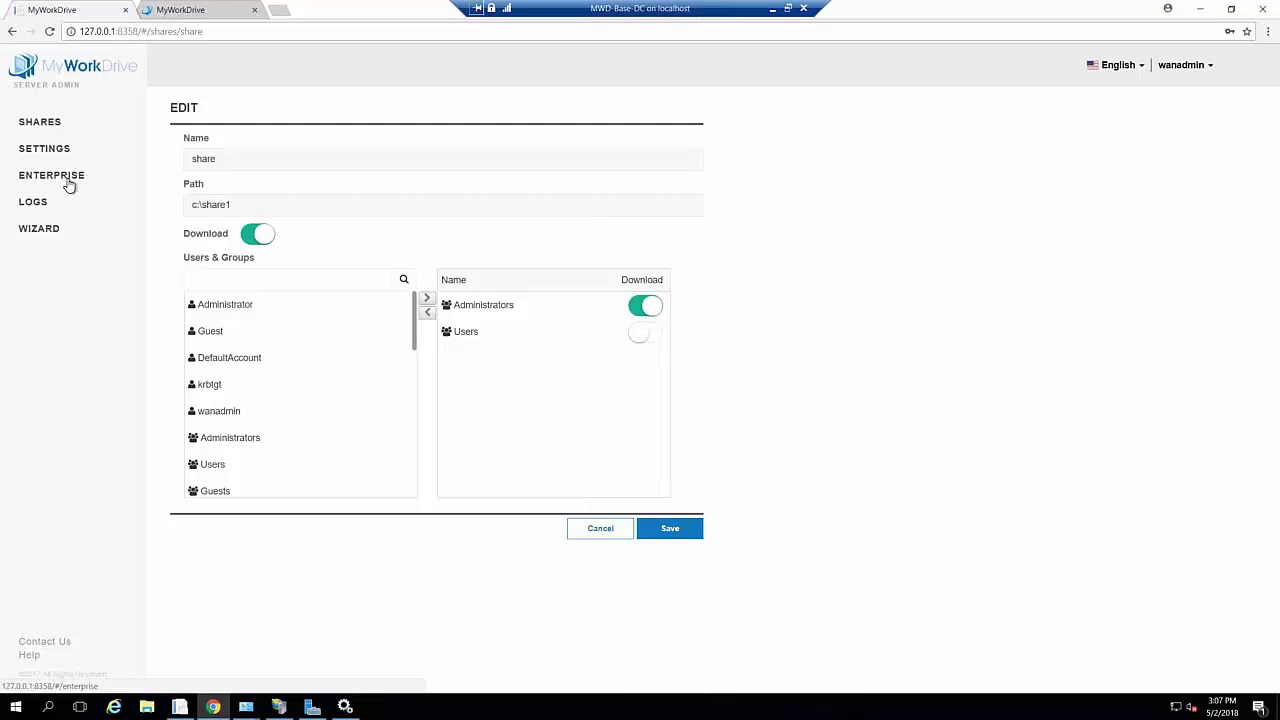
pyautogui.click(68, 184)
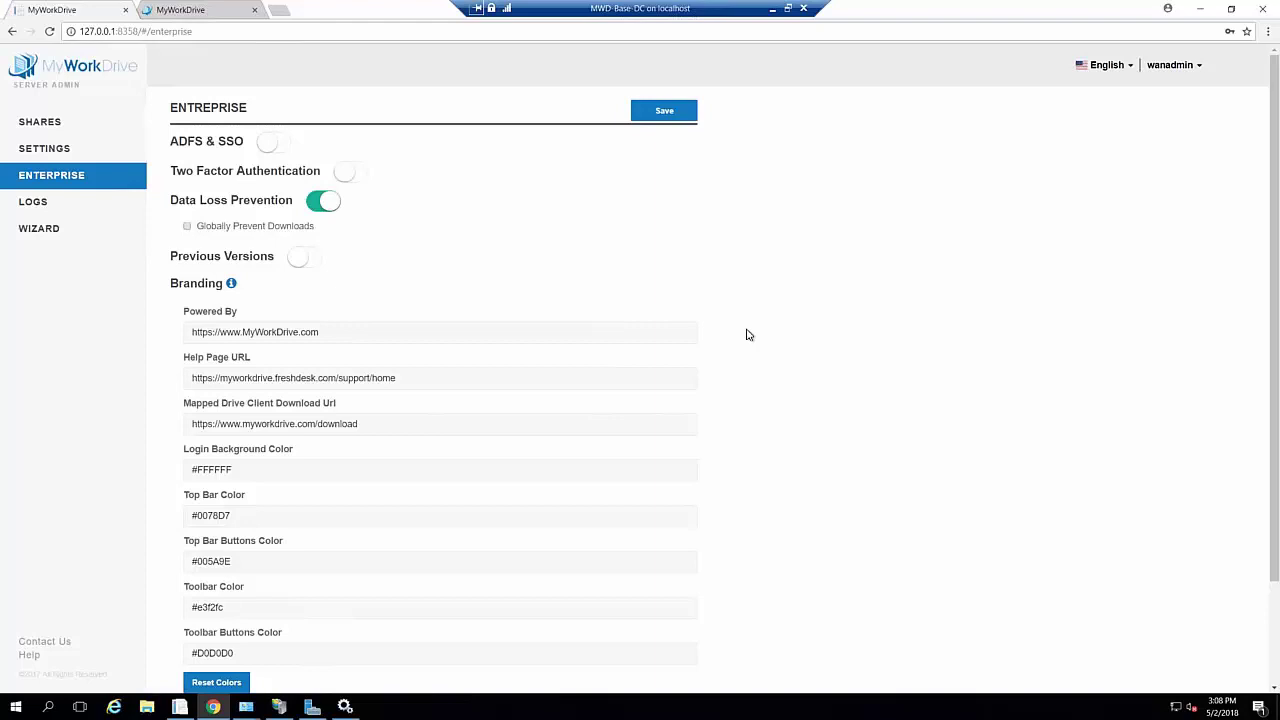
pyautogui.scroll(-1, 746, 335)
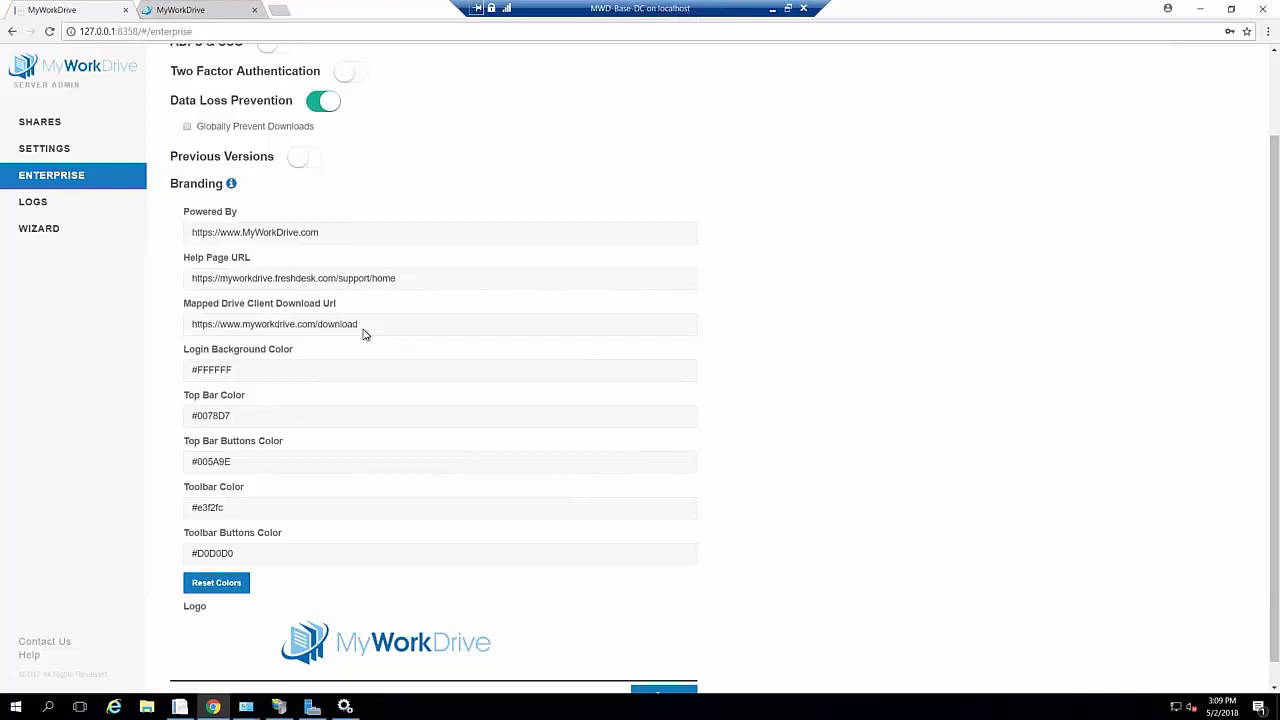
# Sign in to the web client with the admin username and password to reach My Folders
pyautogui.click(205, 14)
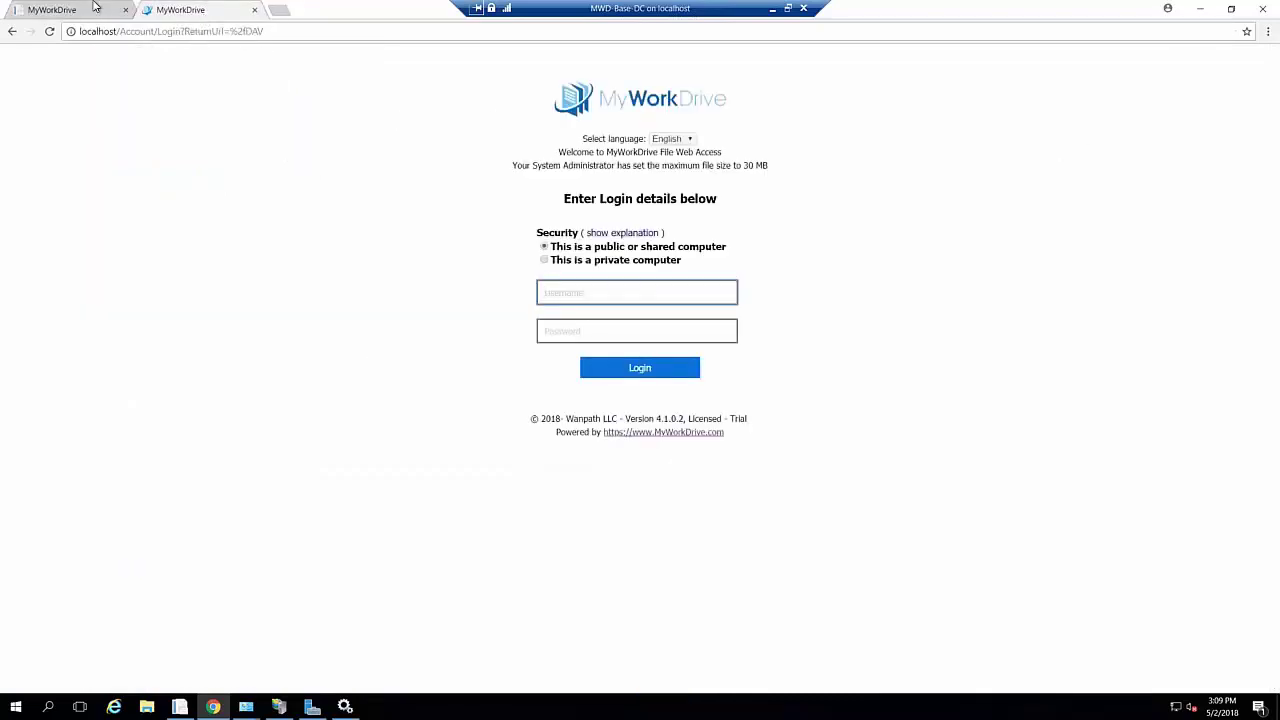
pyautogui.click(612, 294)
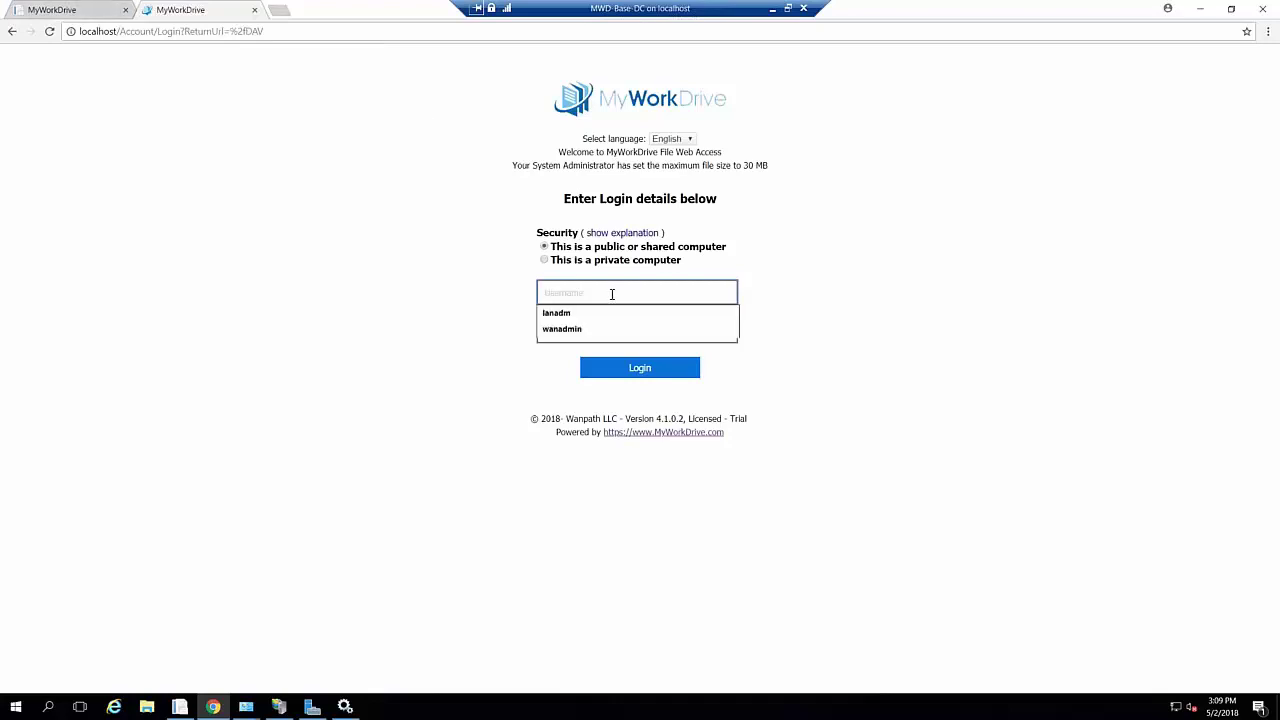
pyautogui.write('wanadmin')
pyautogui.press('Tab')
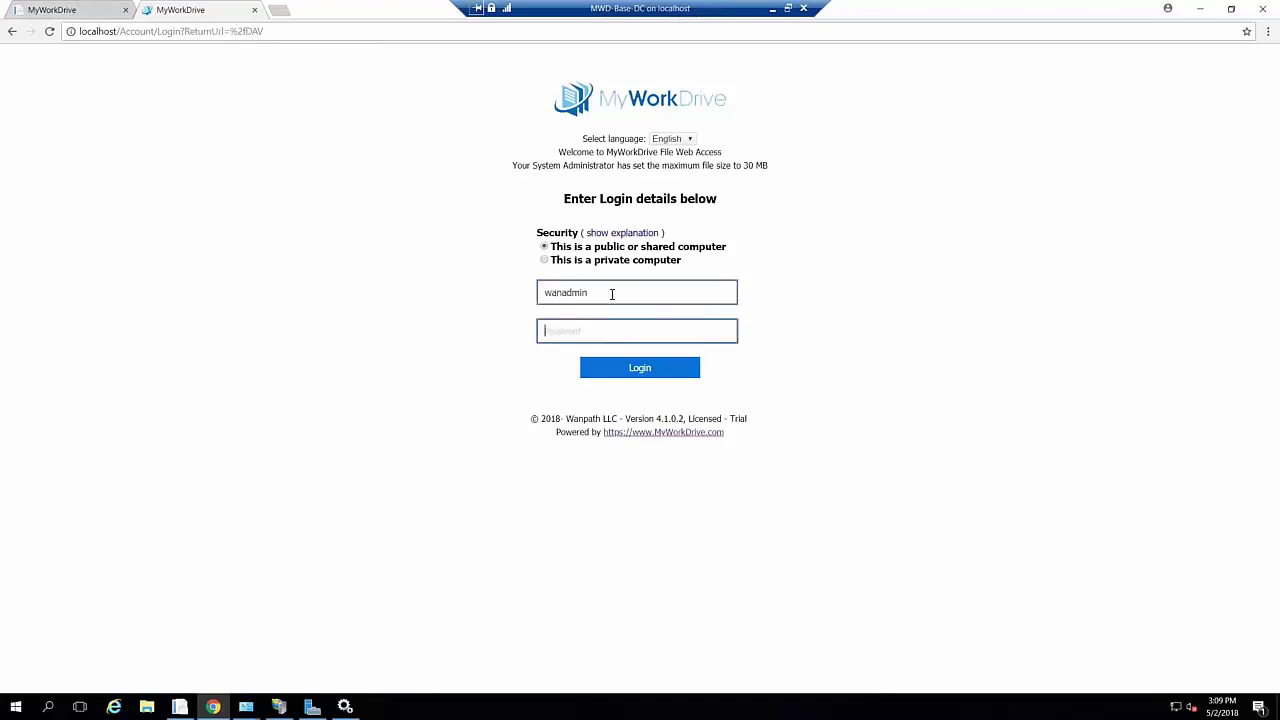
pyautogui.write('****')
pyautogui.write('••')
pyautogui.press('Return')
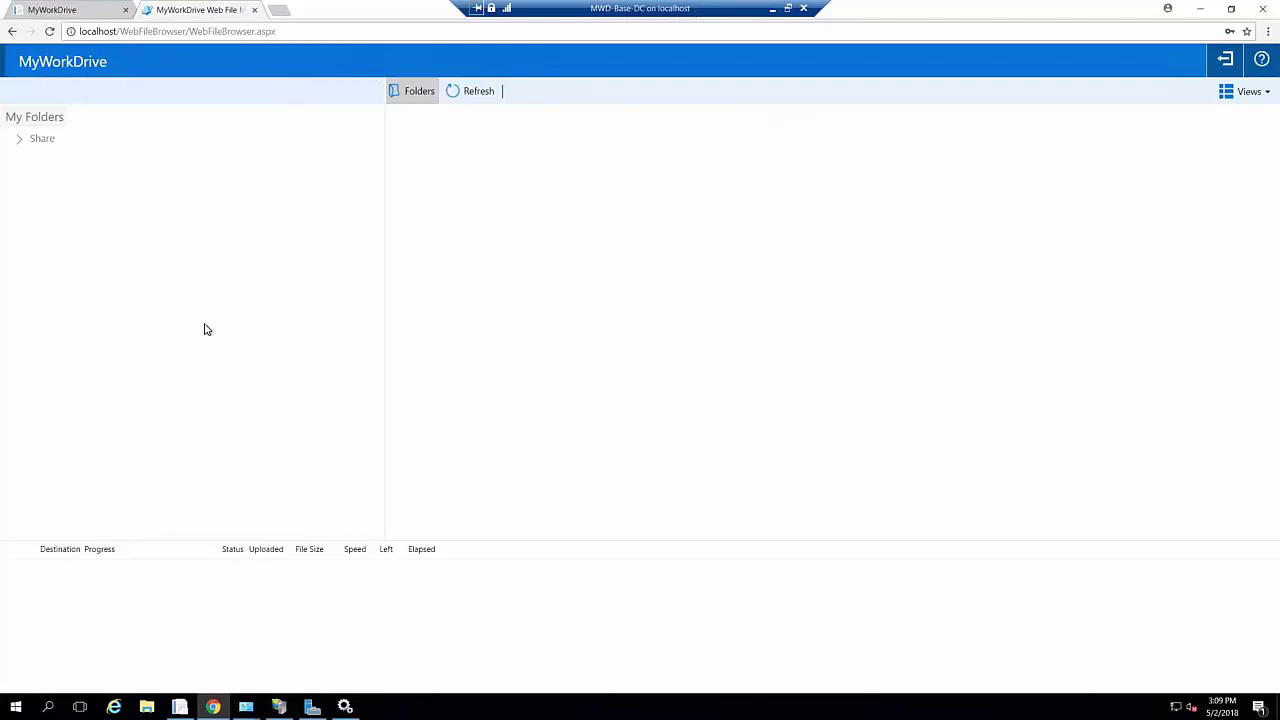
pyautogui.click(85, 10)
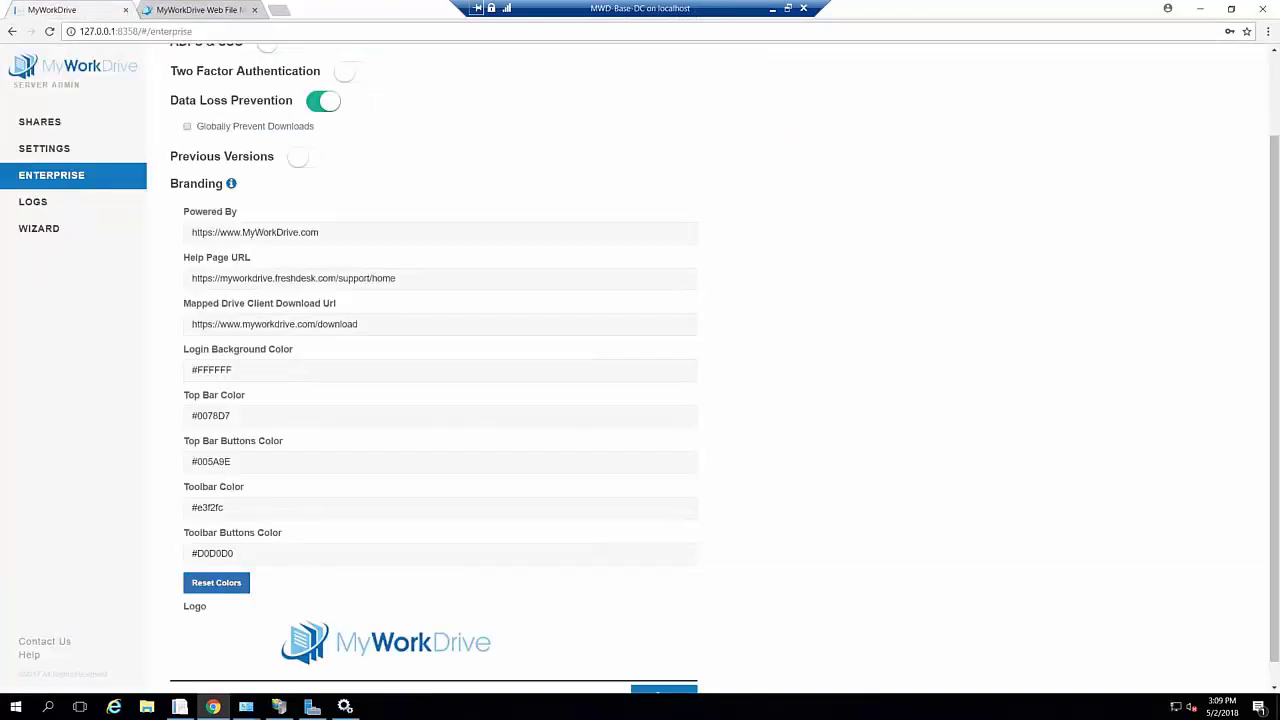
# Scroll the Logs page through the admin login and logoff entries
pyautogui.scroll(-1, 670, 498)
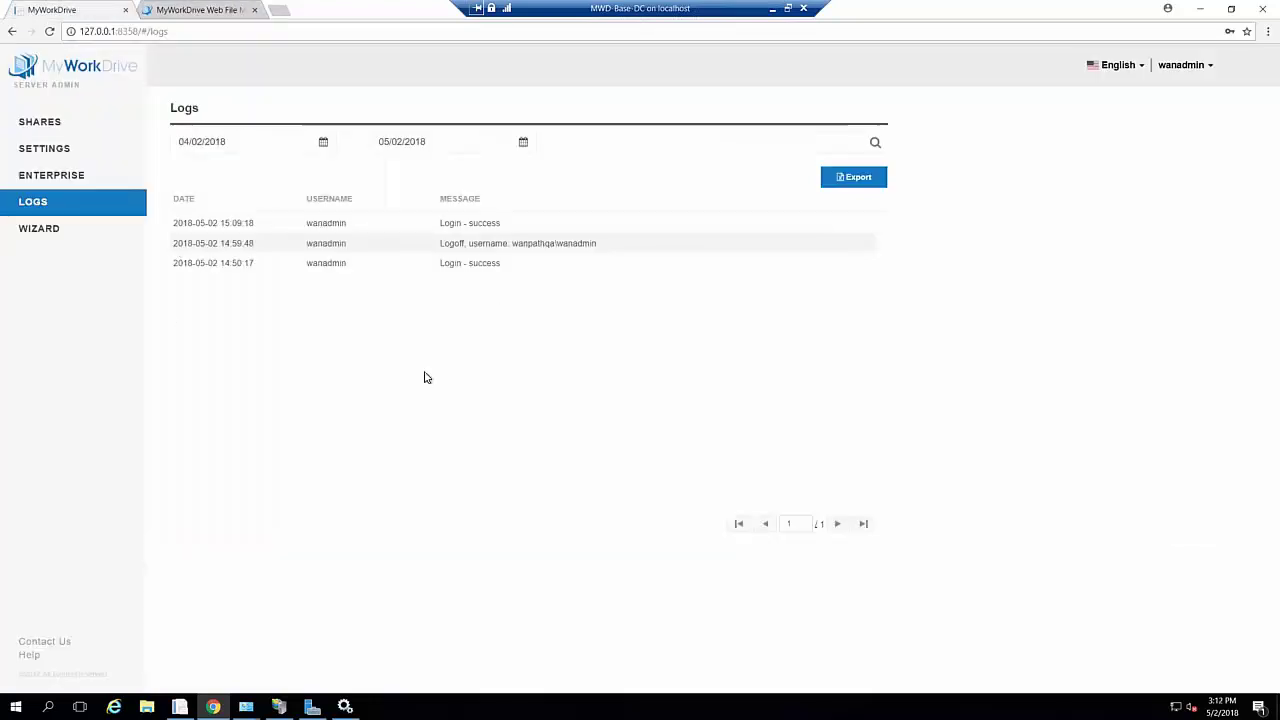
# Return to the Enterprise settings and open File Explorer over them
pyautogui.click(54, 177)
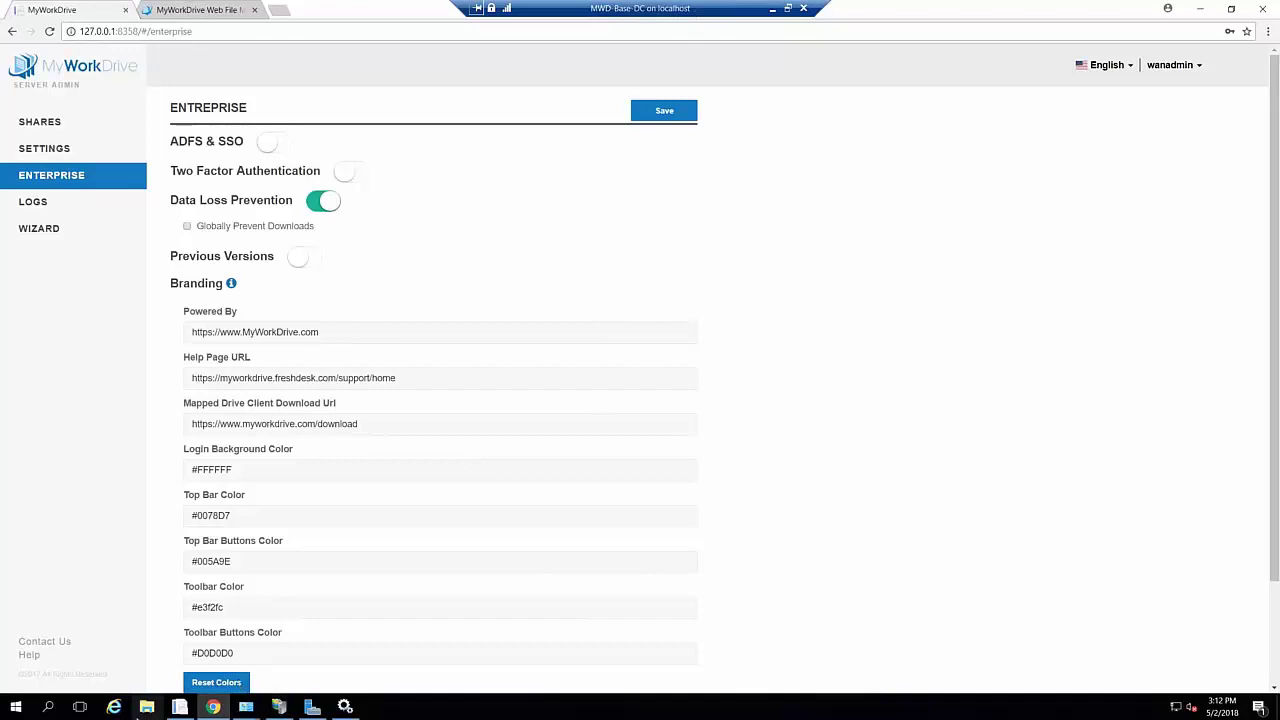
pyautogui.click(145, 707)
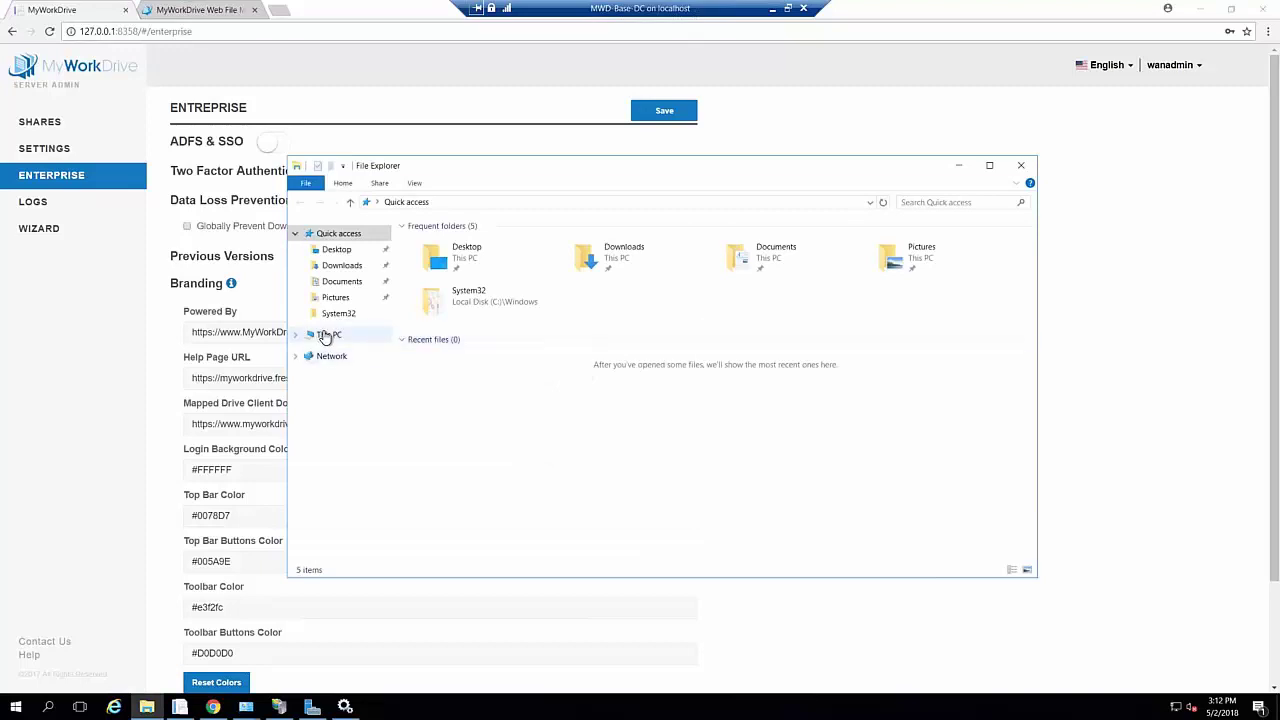
# Show This PC and inspect the C: drive's Previous Versions properties without changing anything
pyautogui.click(328, 334)
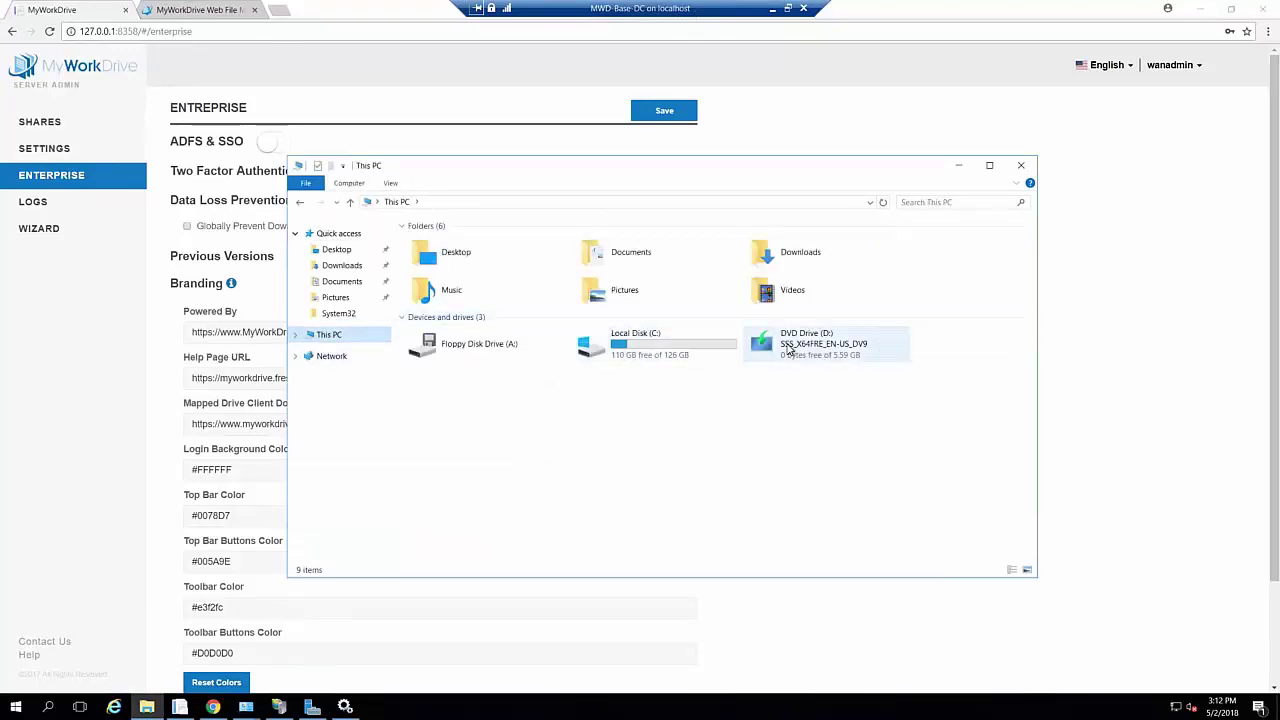
pyautogui.rightClick(637, 349)
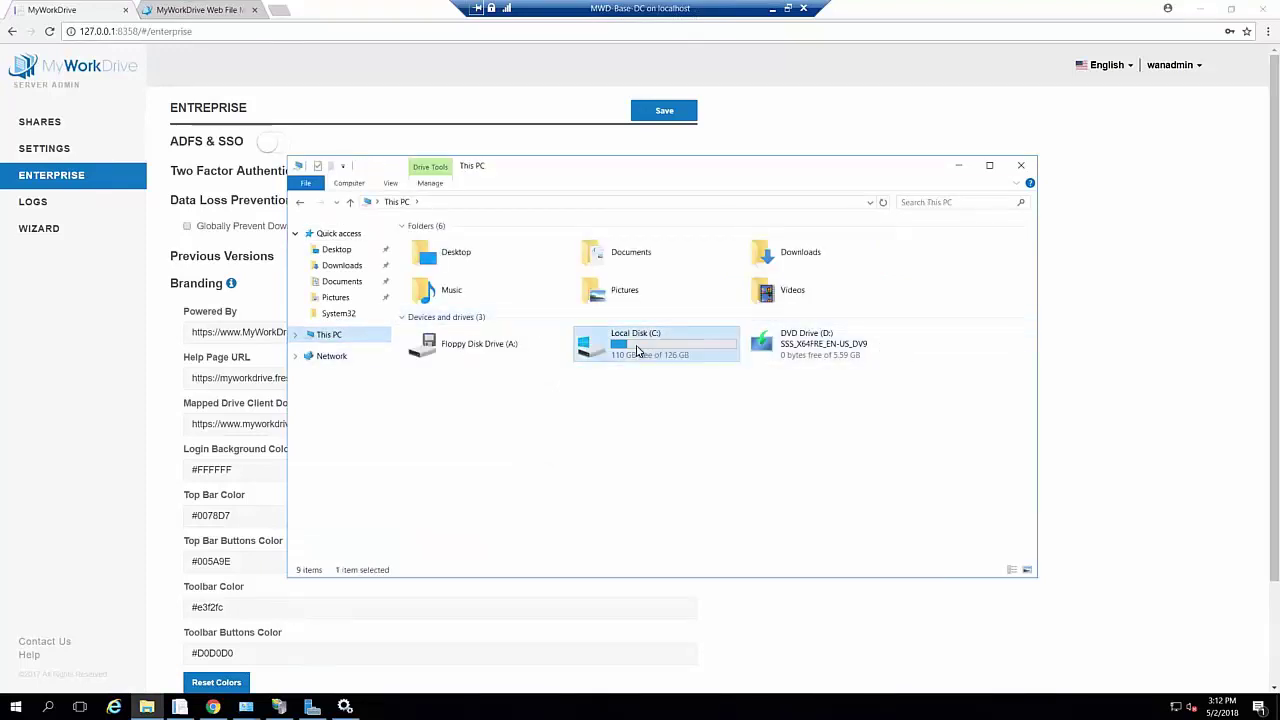
pyautogui.click(676, 565)
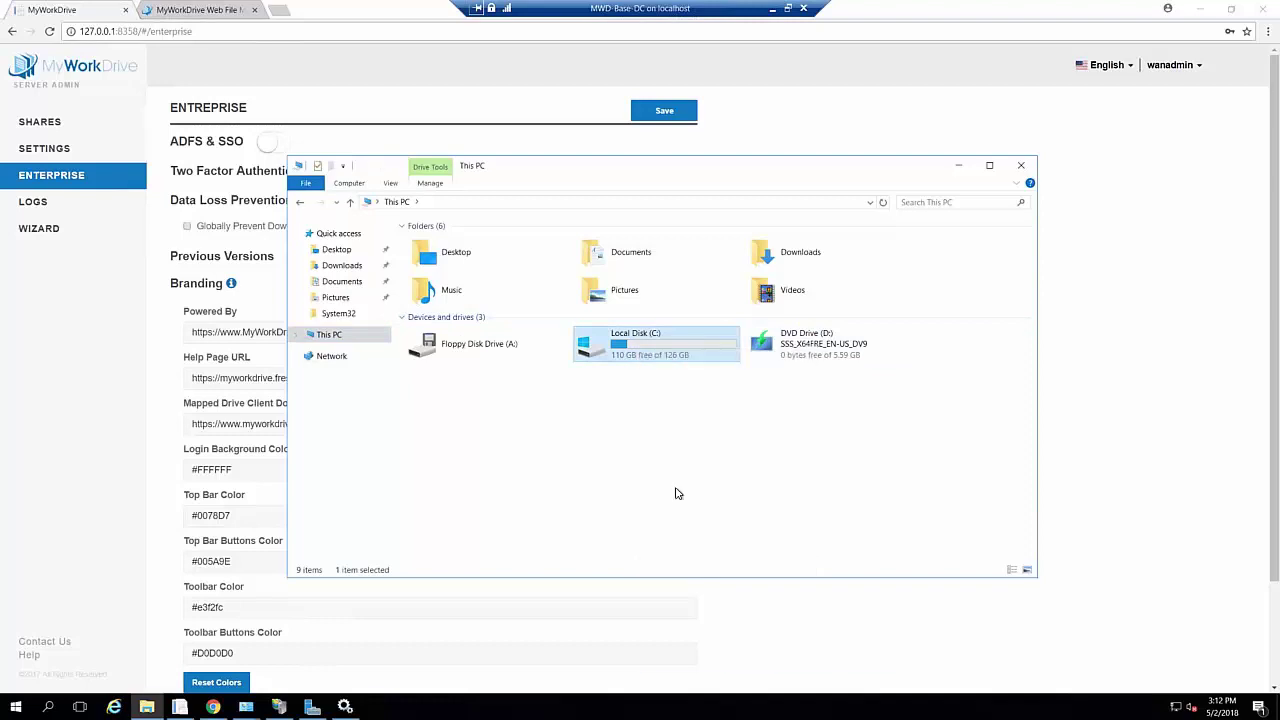
pyautogui.click(786, 379)
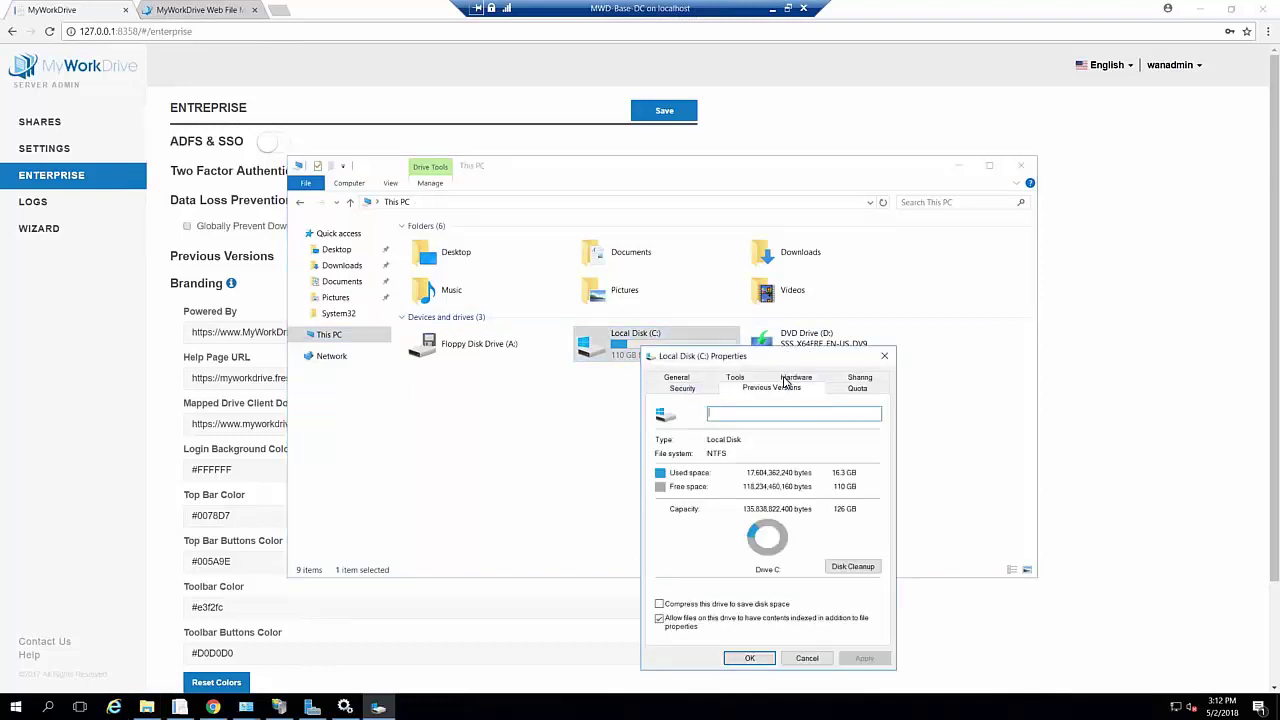
pyautogui.click(810, 661)
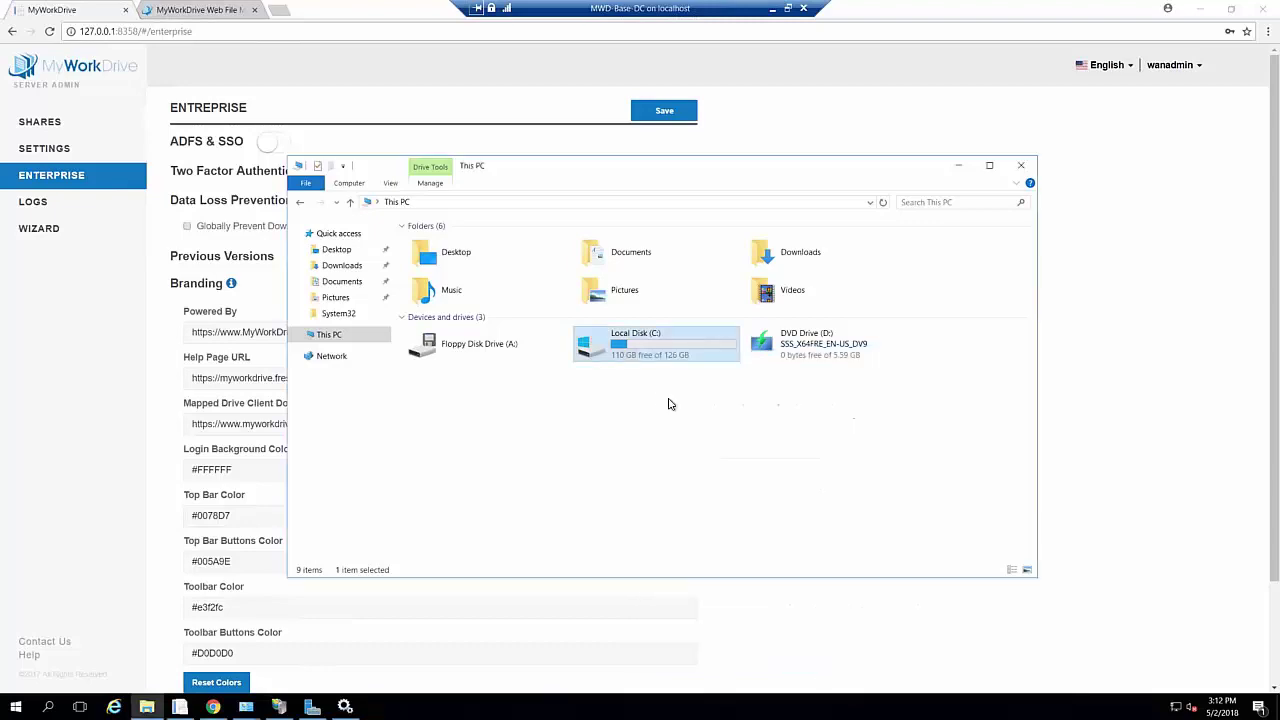
# Enable shadow copies on the C:\ volume through Configure Shadow Copies
pyautogui.rightClick(634, 340)
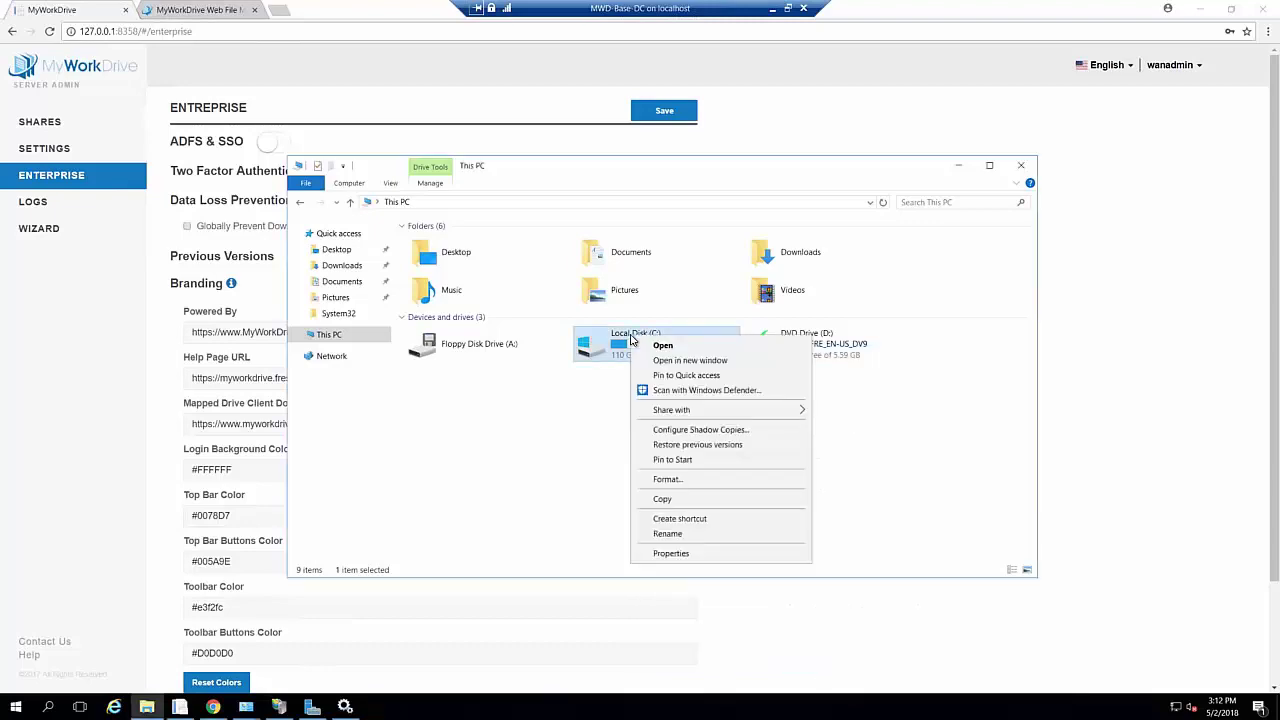
pyautogui.click(680, 429)
pyautogui.click(560, 436)
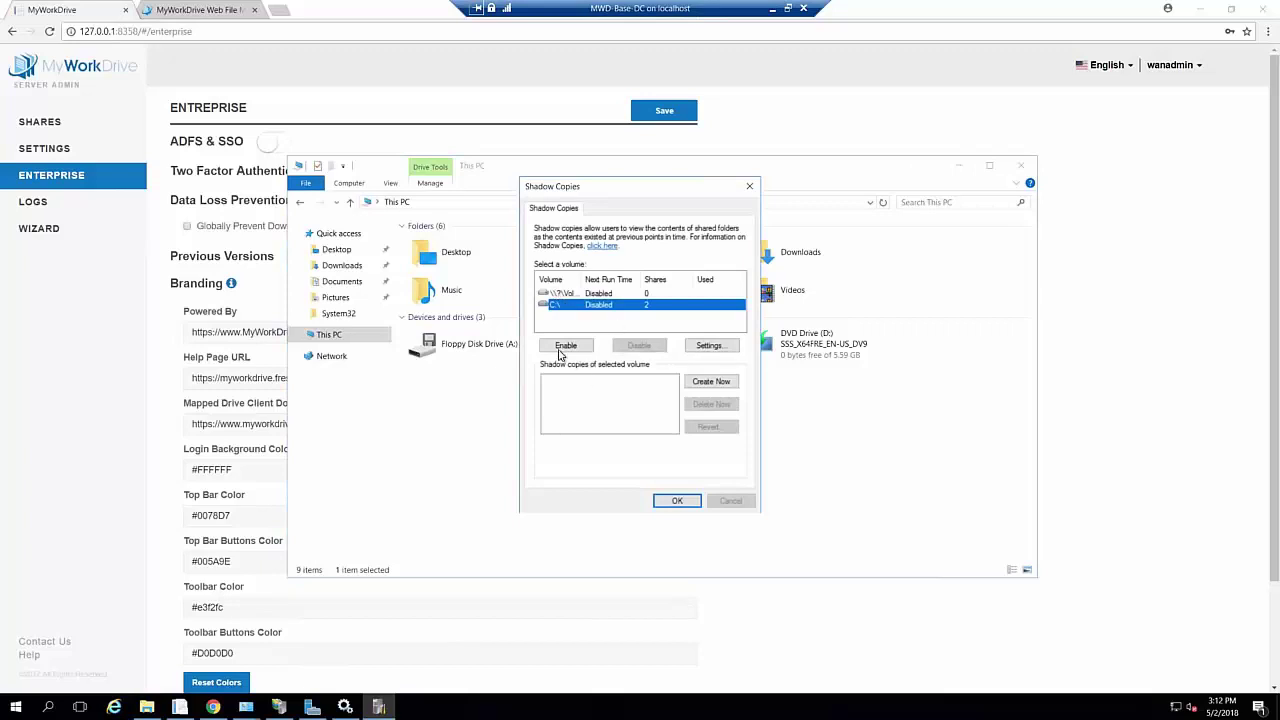
pyautogui.click(562, 350)
pyautogui.click(602, 419)
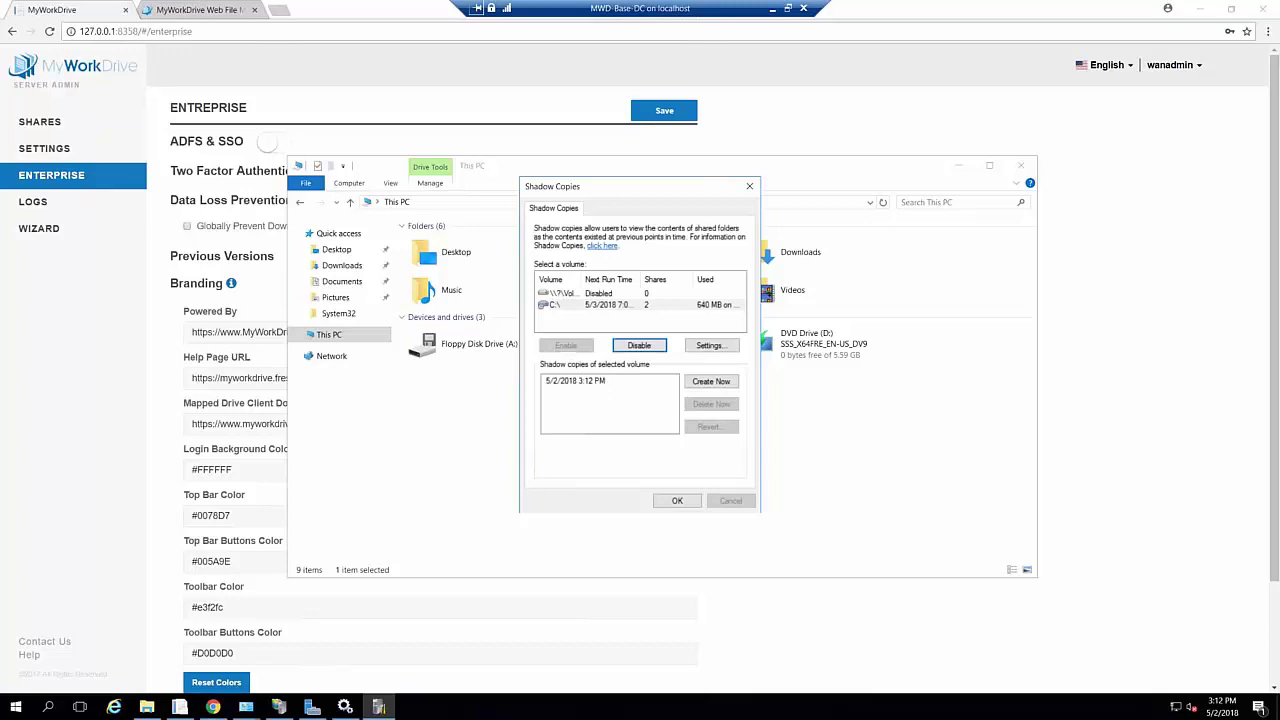
# Review the C:\ shadow copy settings and schedule, keeping the defaults, and close the dialog
pyautogui.click(710, 345)
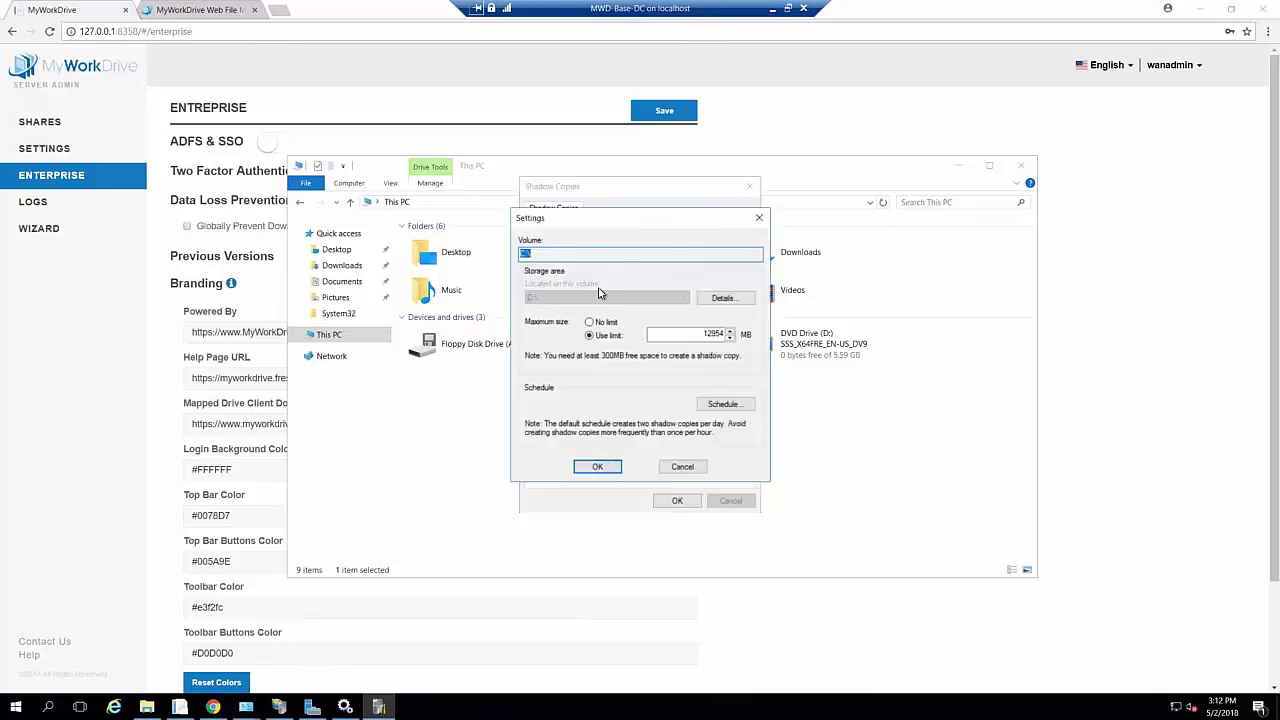
pyautogui.click(723, 405)
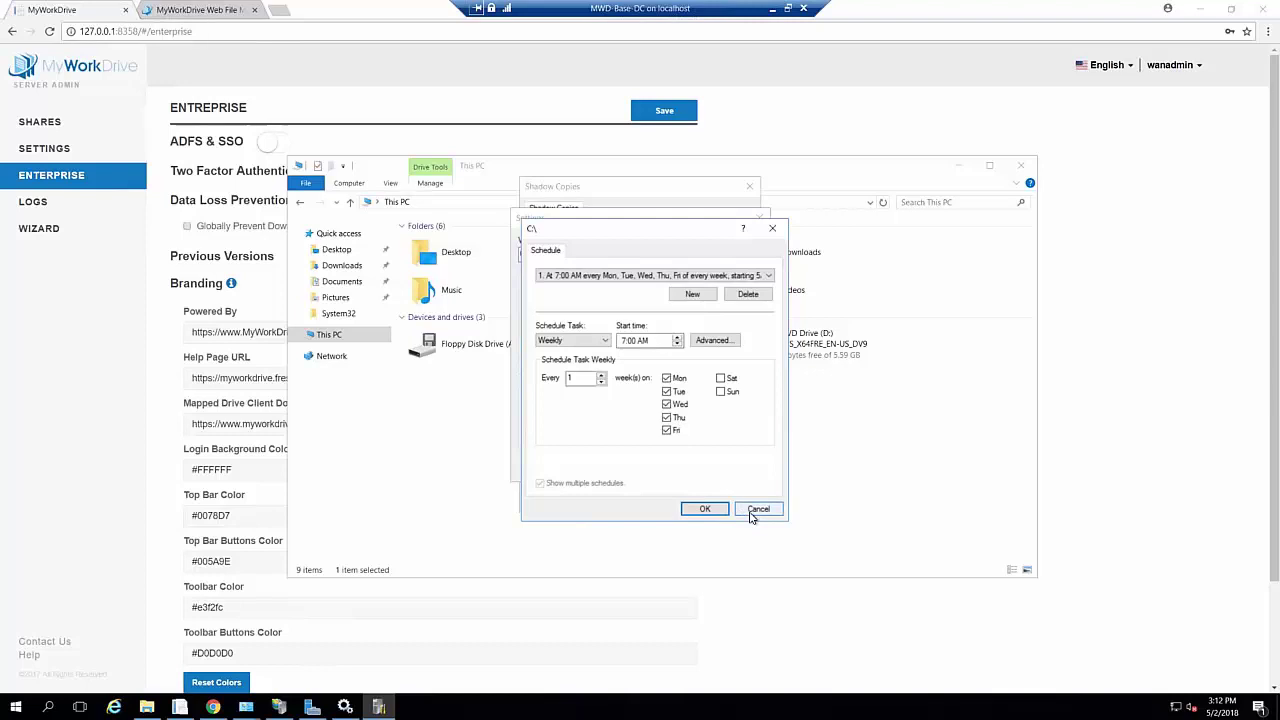
pyautogui.click(755, 510)
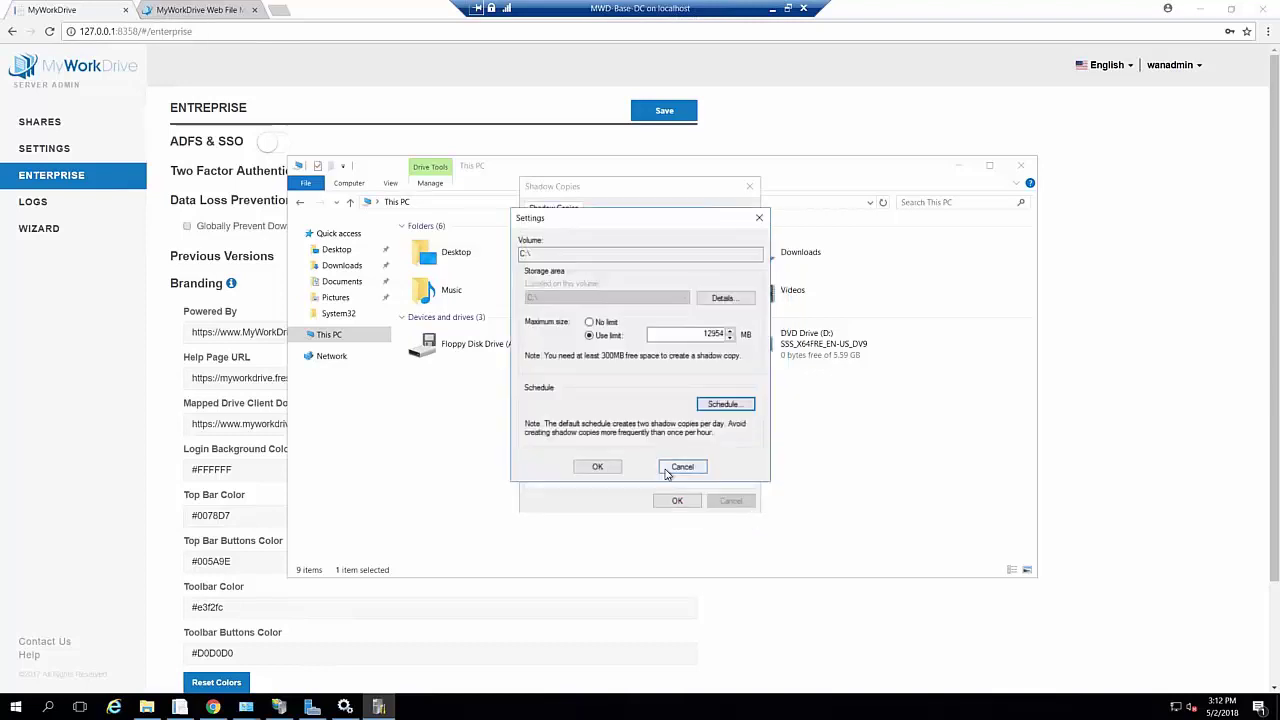
pyautogui.click(686, 468)
pyautogui.click(677, 500)
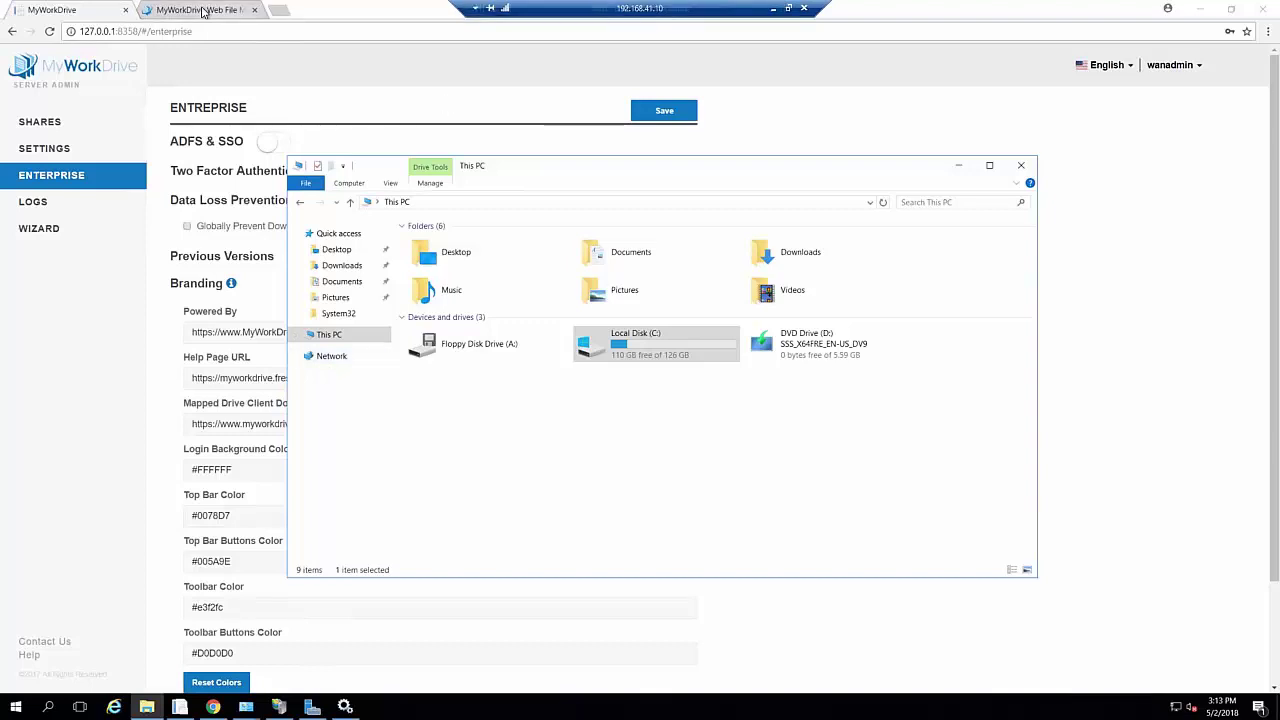
# Go to myworkdrive.com and read the ADFS SSO Integration Guide under Support's Server Guides
pyautogui.click(204, 10)
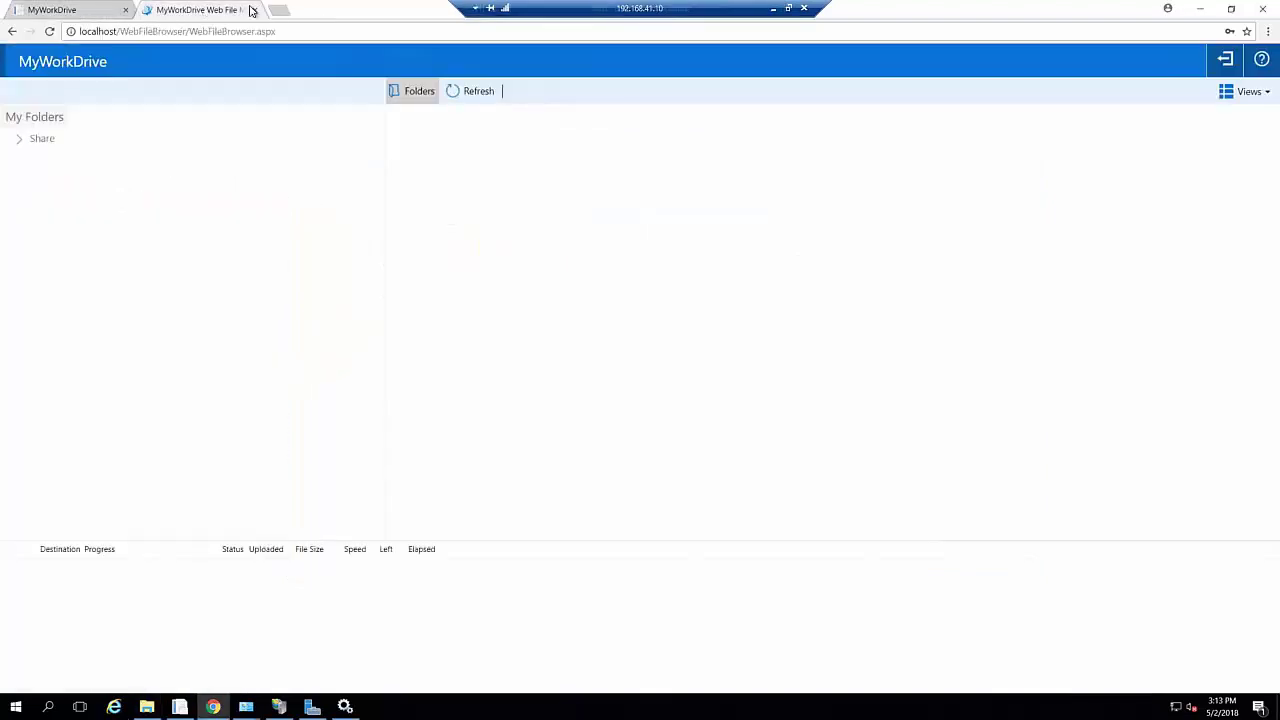
pyautogui.click(295, 33)
pyautogui.write('myworkdrive.com')
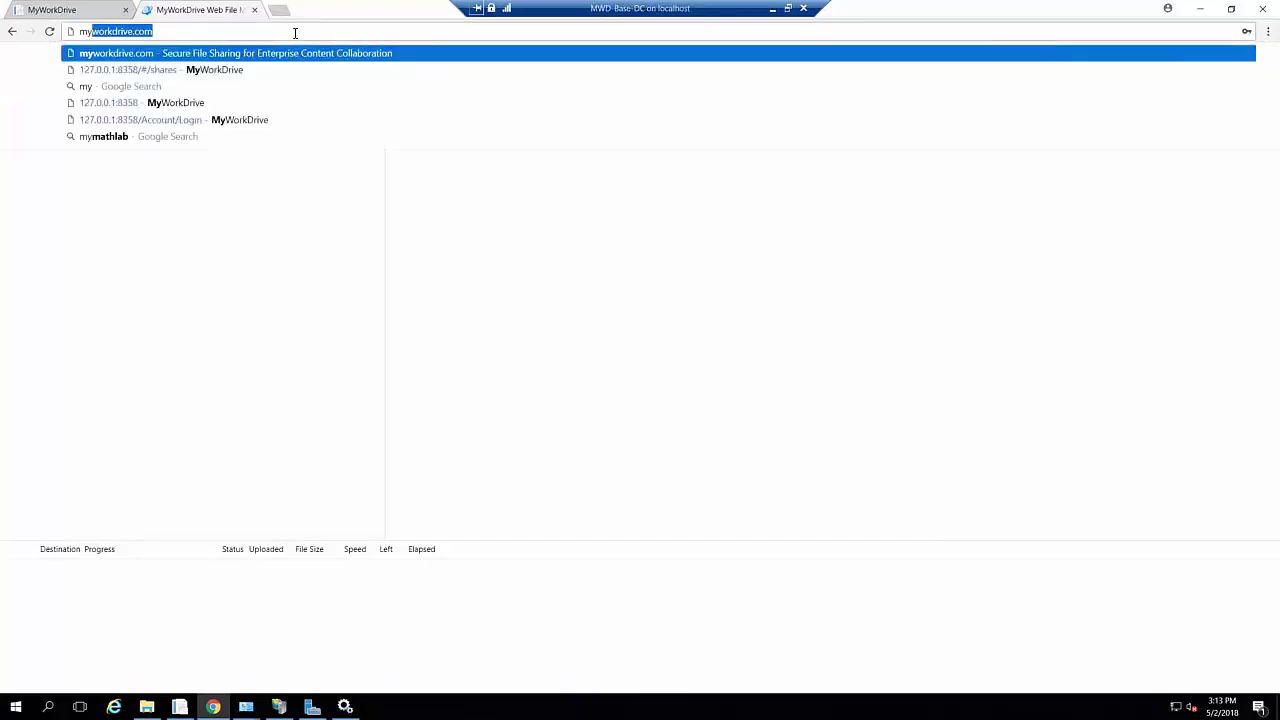
pyautogui.press('Return')
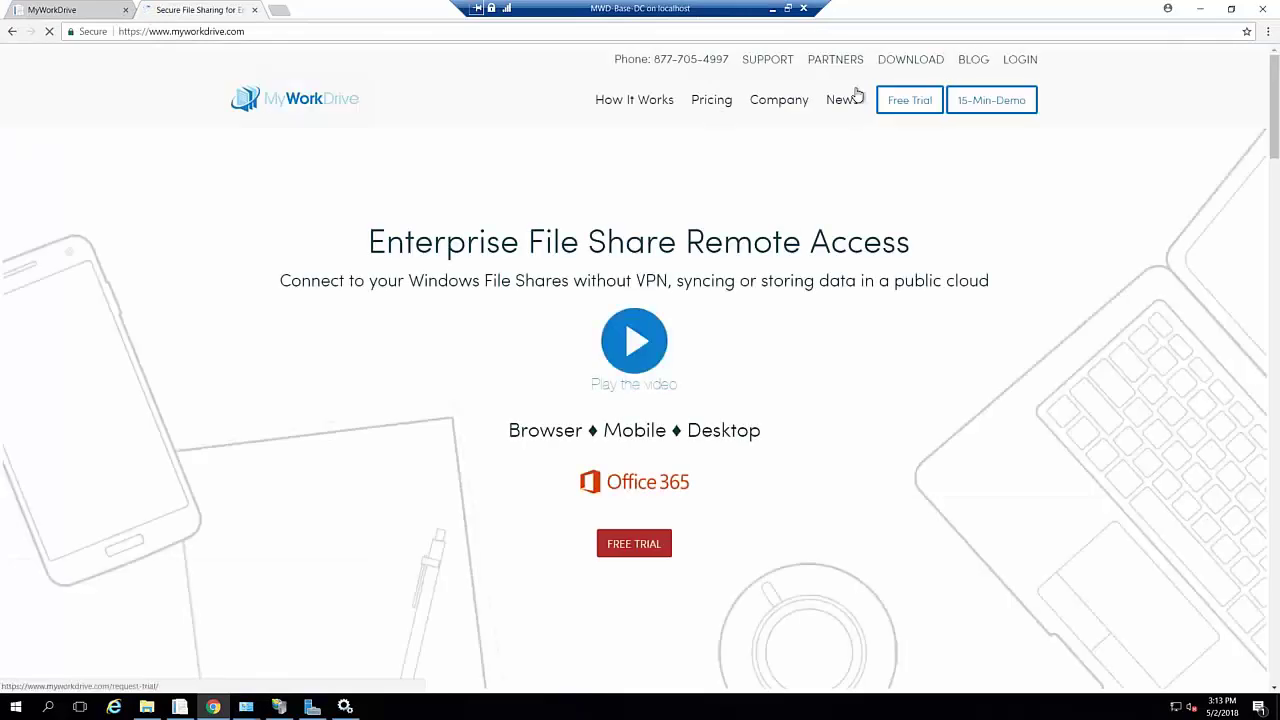
pyautogui.click(767, 59)
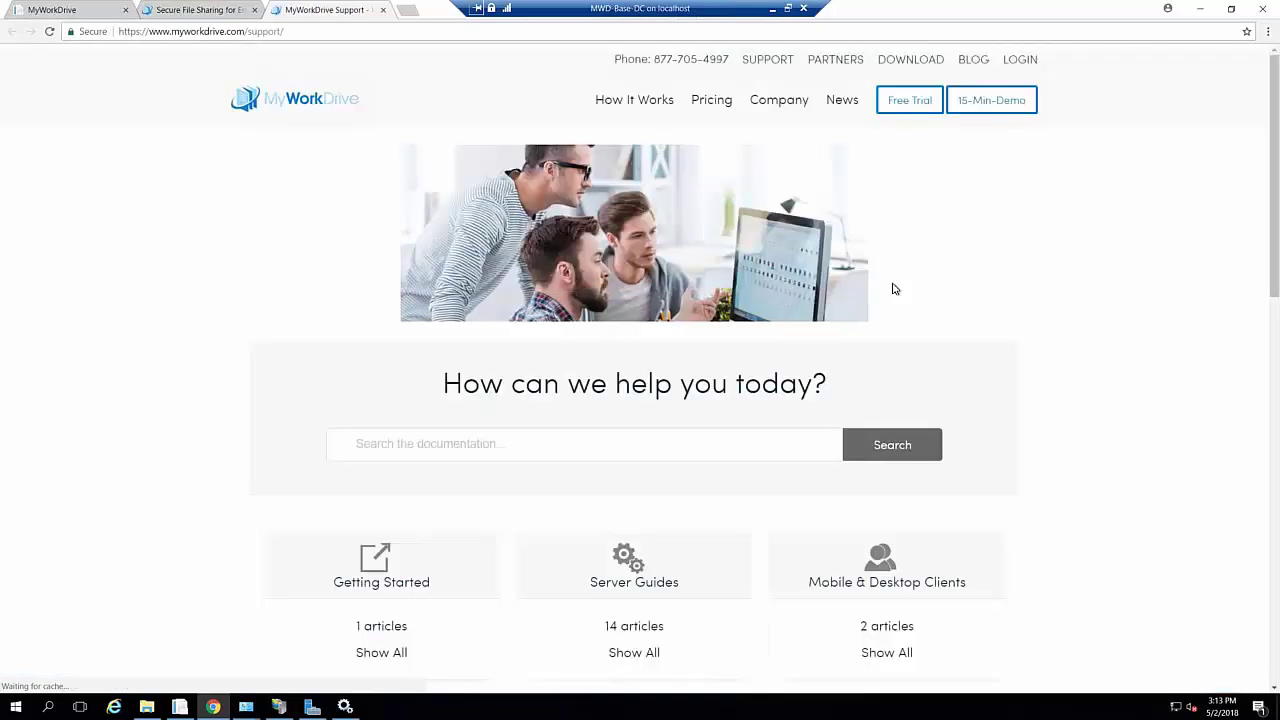
pyautogui.click(628, 569)
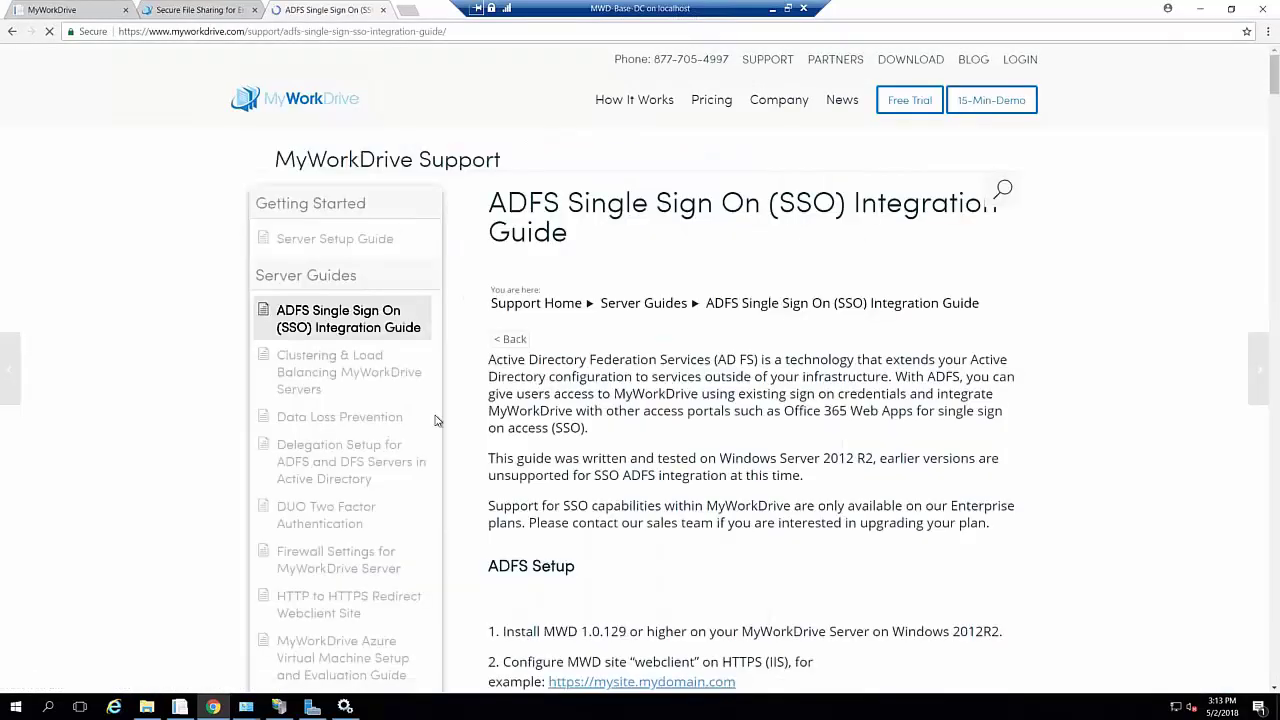
pyautogui.scroll(-3, 120, 386)
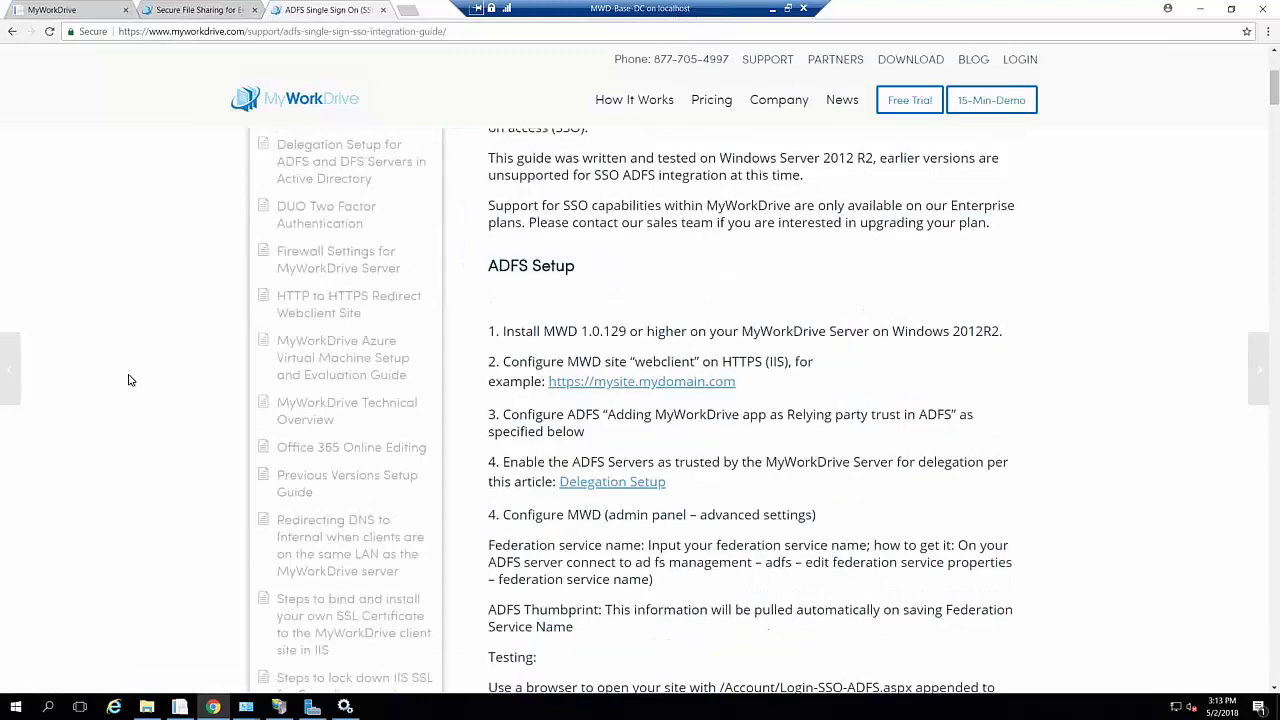
pyautogui.scroll(-2, 128, 380)
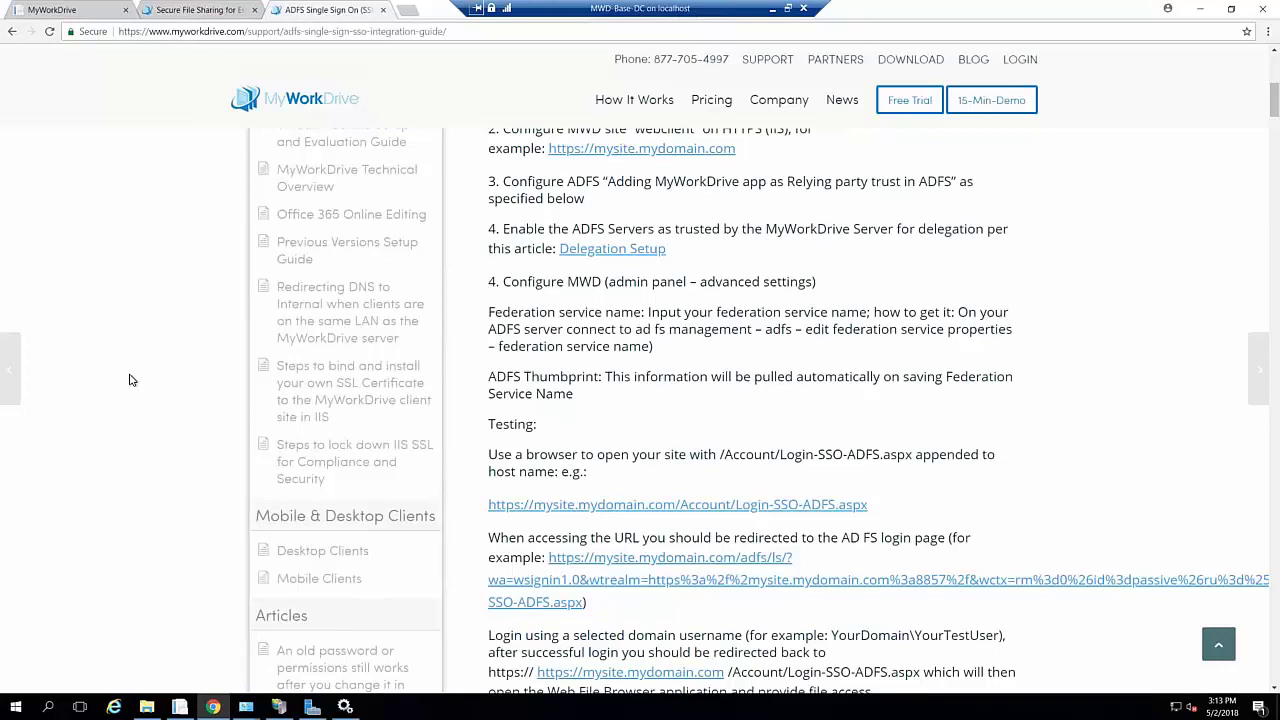
# Open the Previous Versions Setup Guide and read its Requirements and Usage sections
pyautogui.click(353, 245)
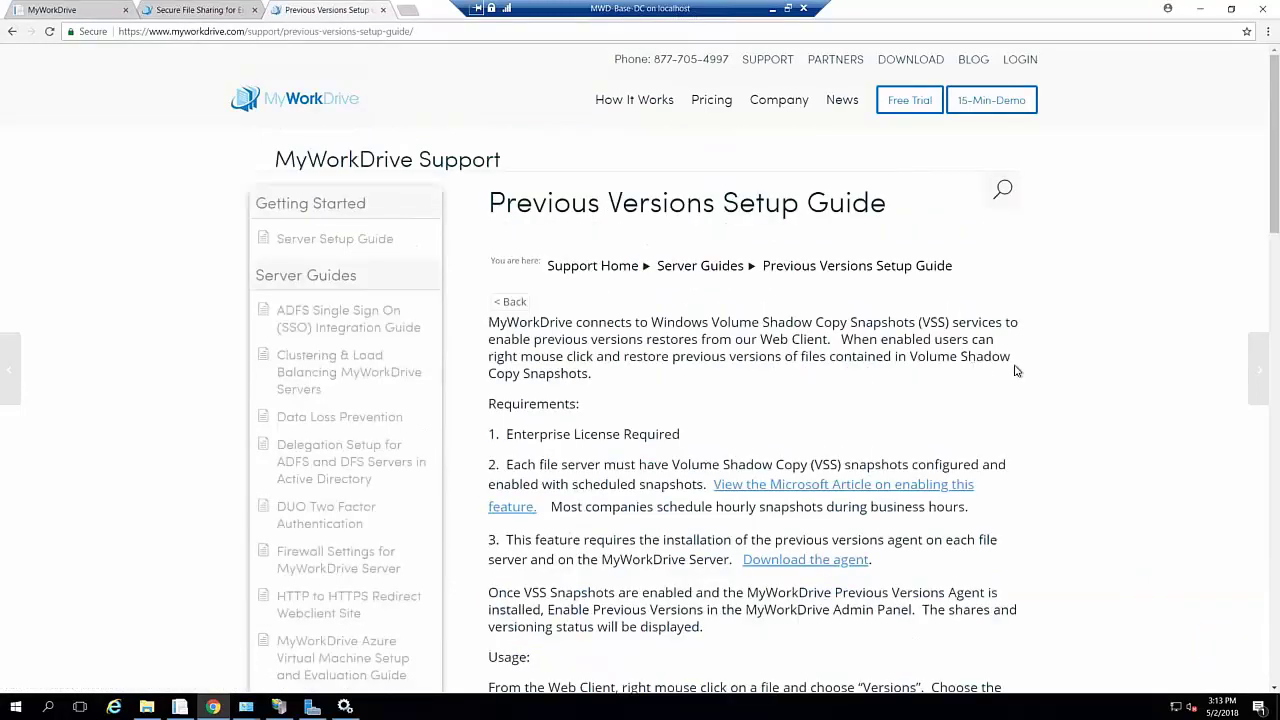
pyautogui.scroll(-2, 972, 368)
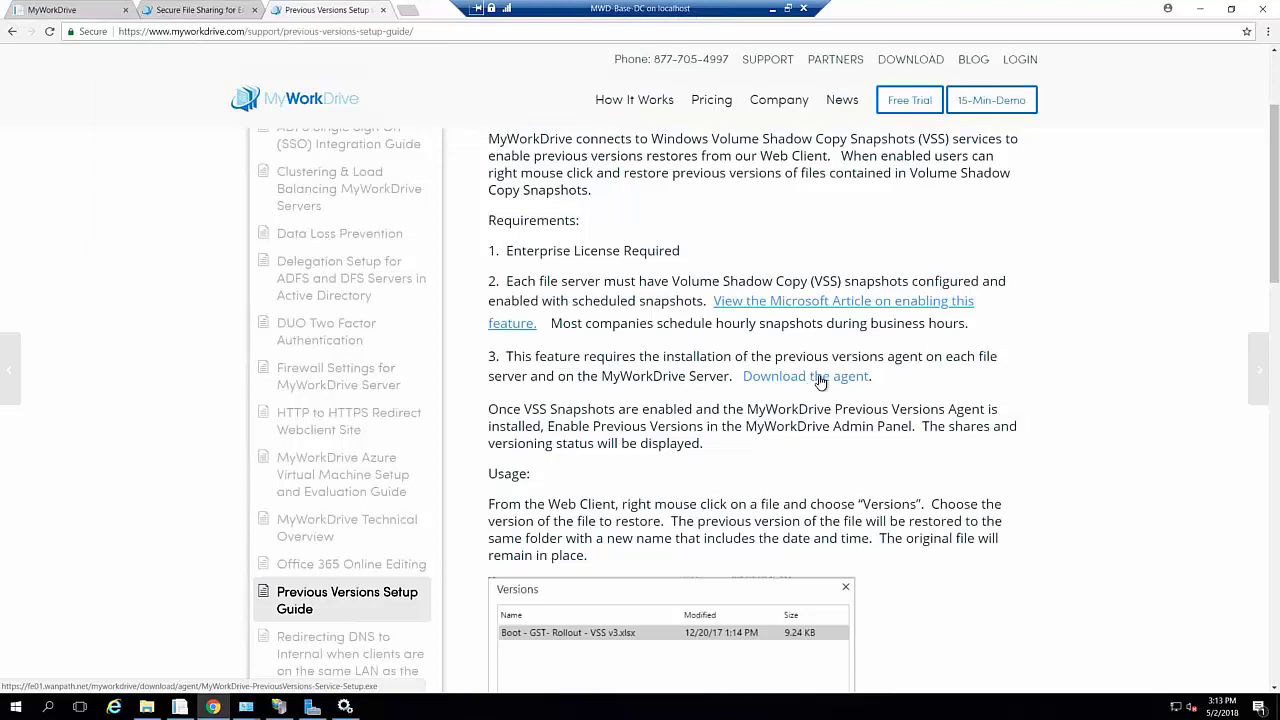
pyautogui.scroll(-3, 1015, 467)
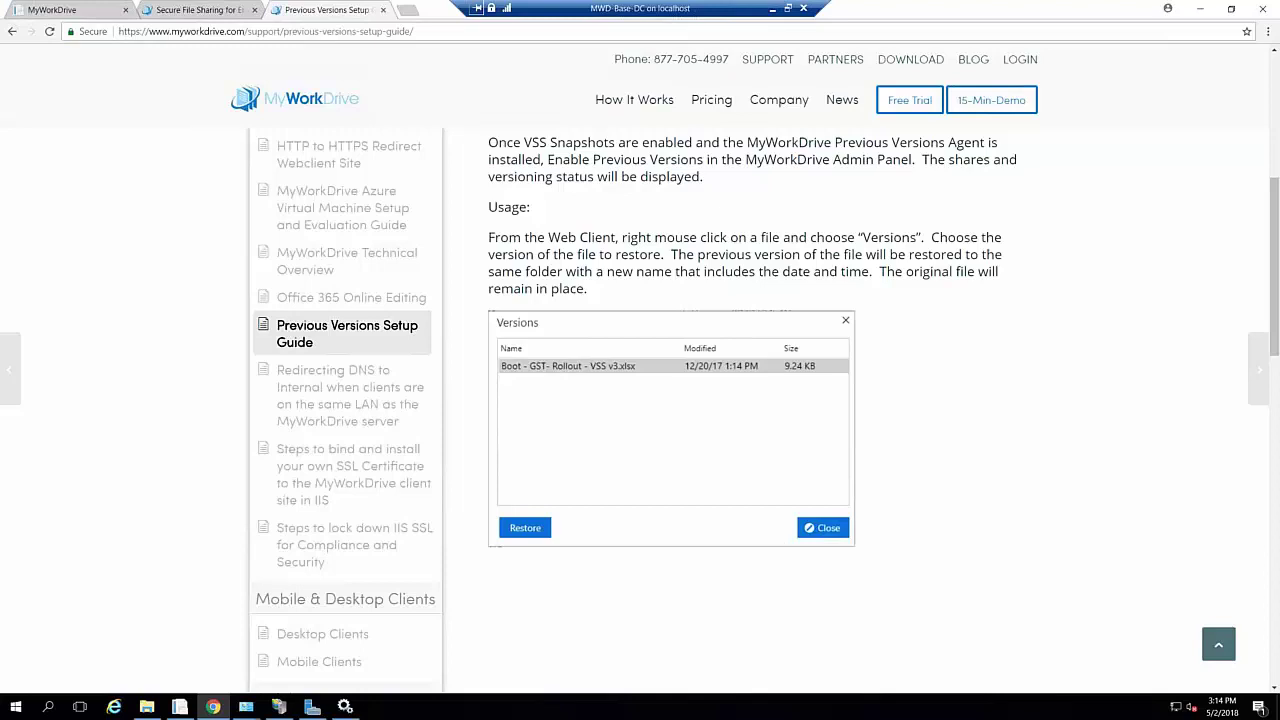
pyautogui.click(410, 12)
# Load the demo server login page at qaserversetupdemo.myworkdrive.net in the new tab
pyautogui.rightClick(422, 30)
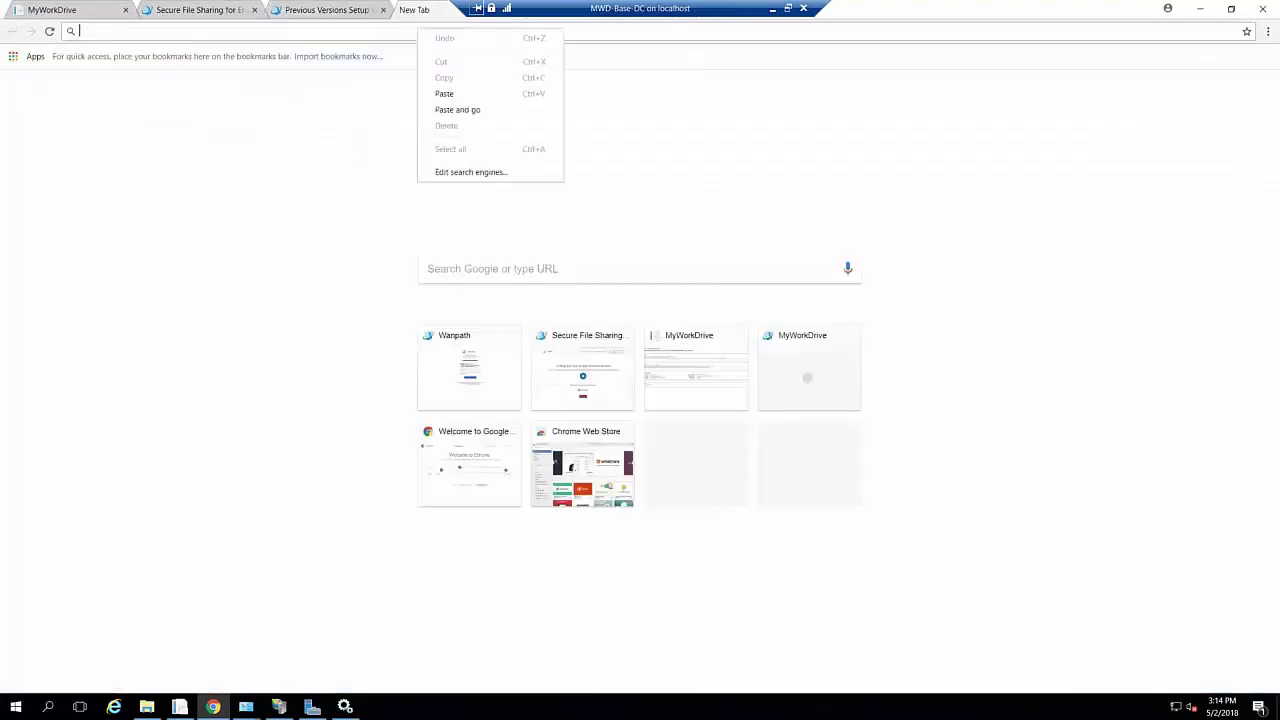
pyautogui.click(457, 109)
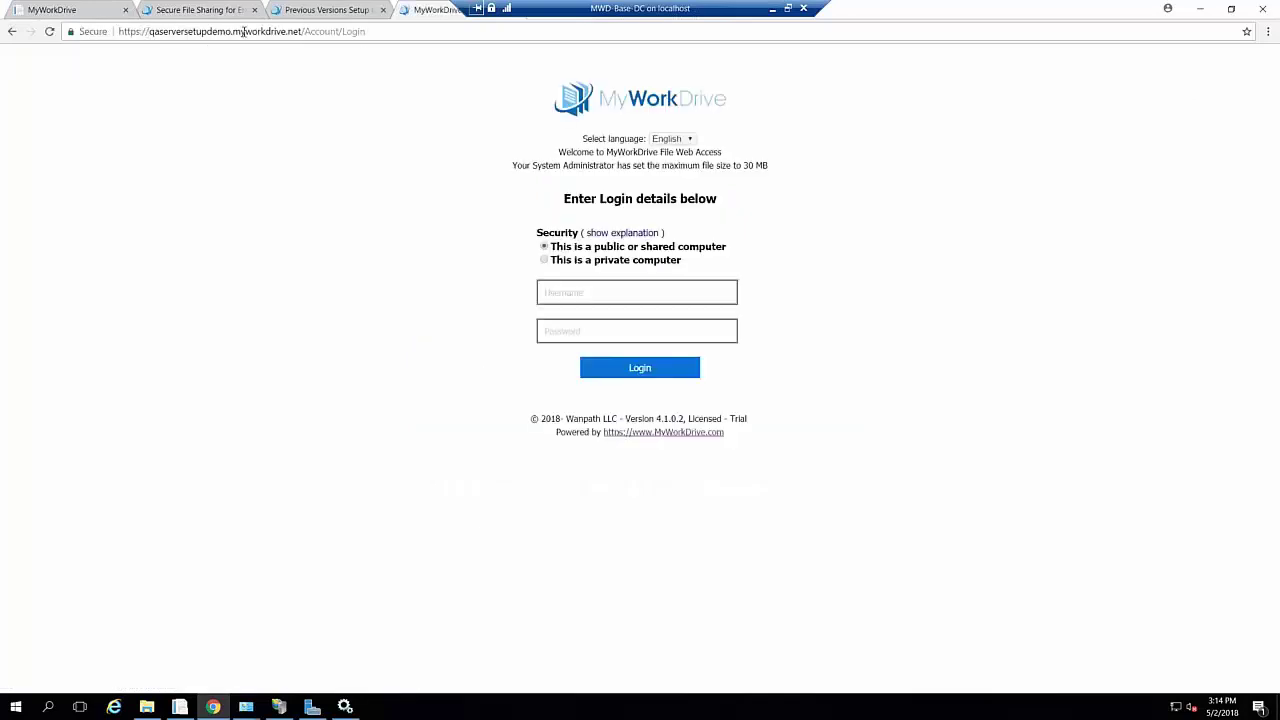
pyautogui.click(384, 31)
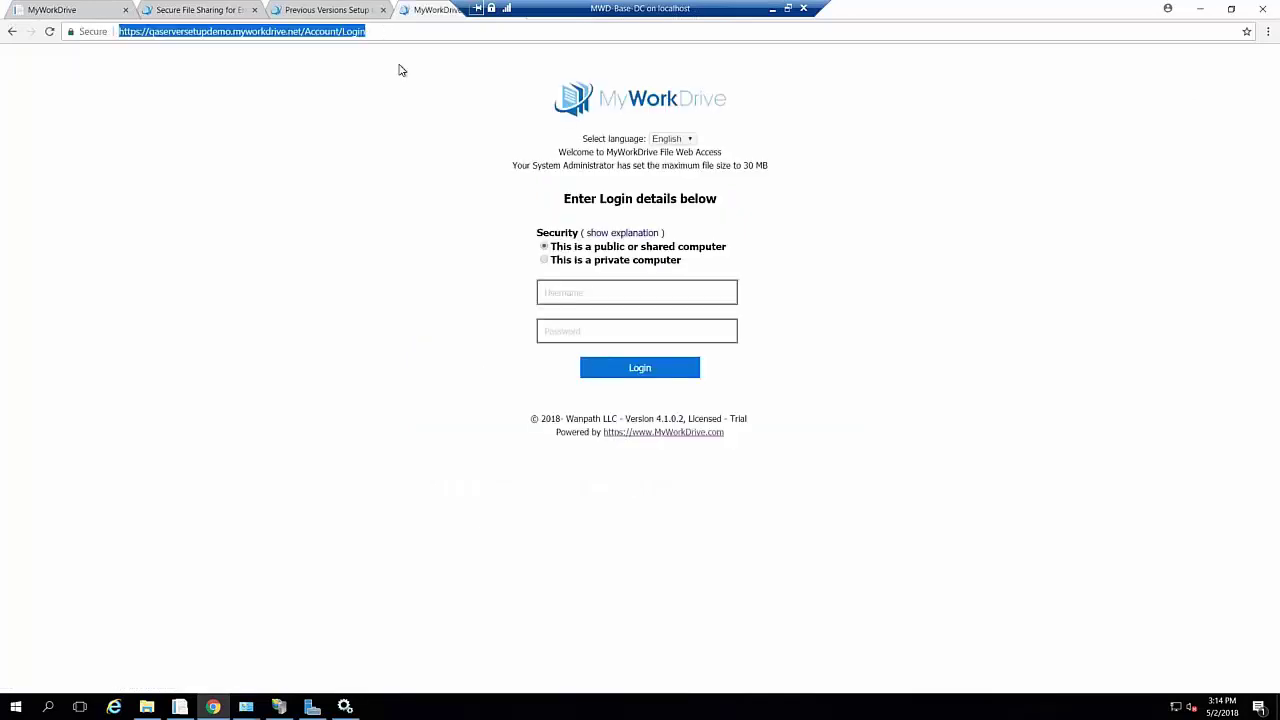